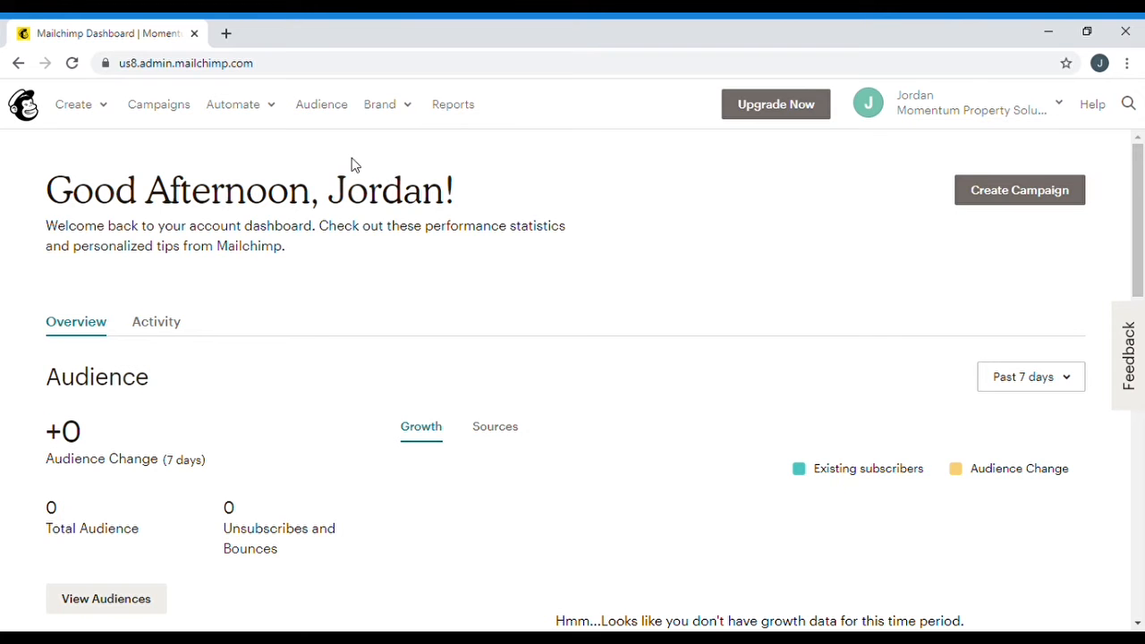
Open the Momentum Property Solutions contacts list and bring up the add-contact options
click(332, 116)
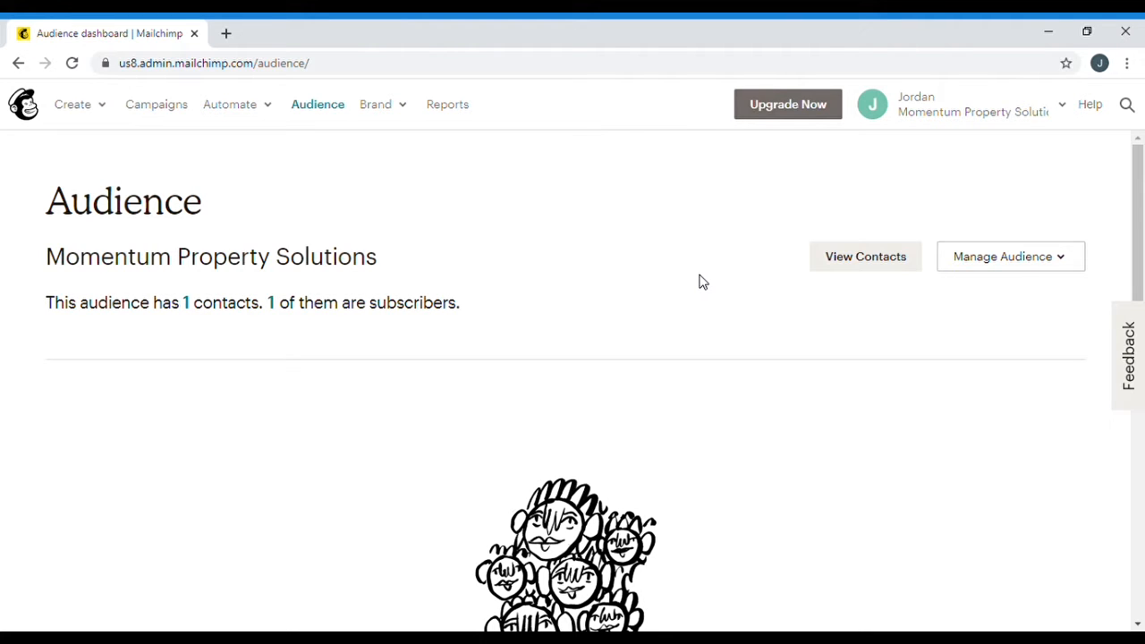
click(877, 260)
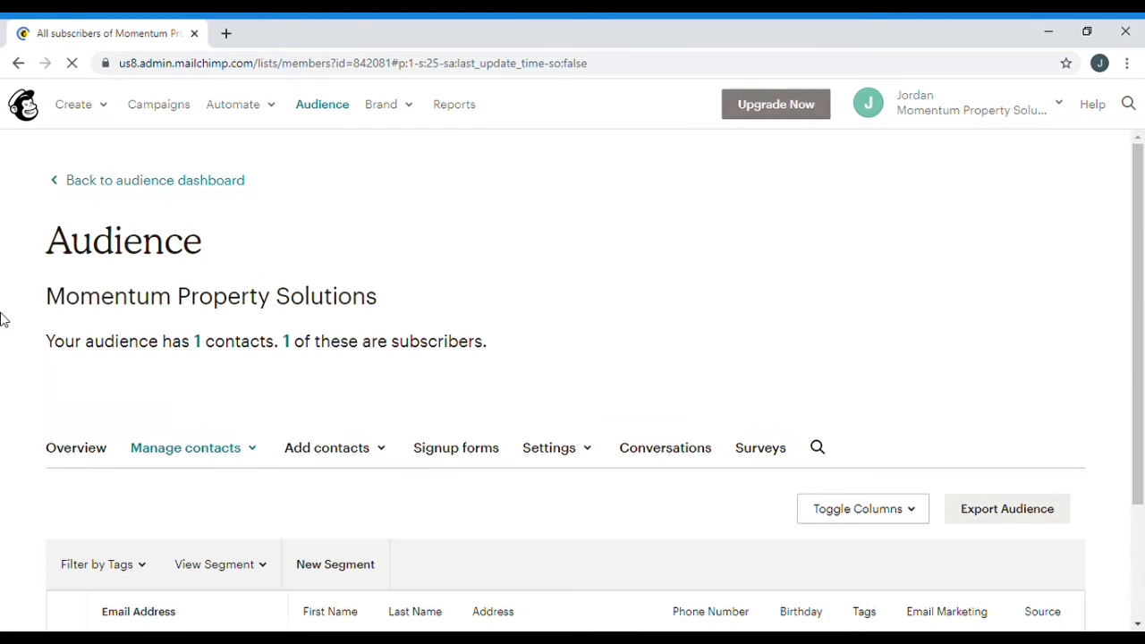
scroll(2, 320, down, 2)
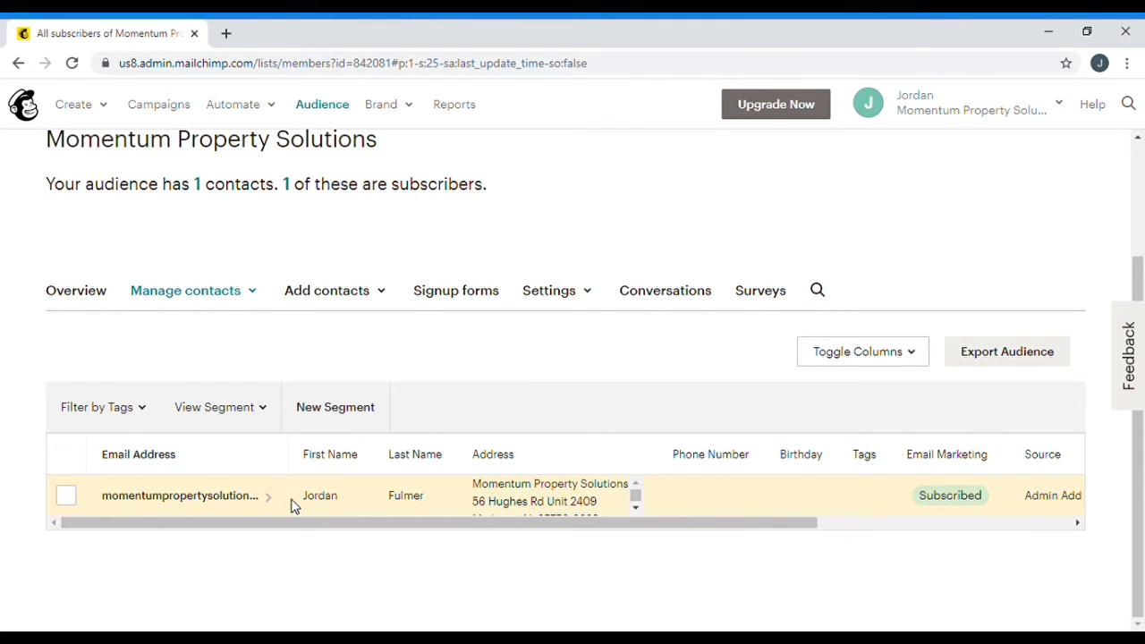
click(339, 304)
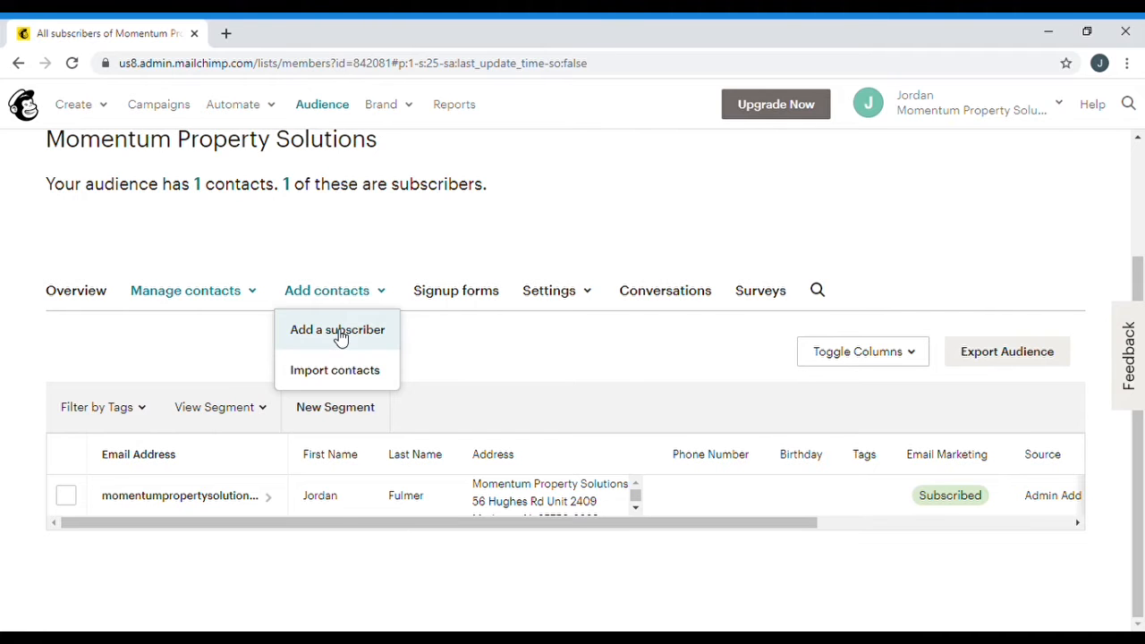
Start a single-subscriber entry and fill in the new contact's e-mail address, first and last name
click(341, 332)
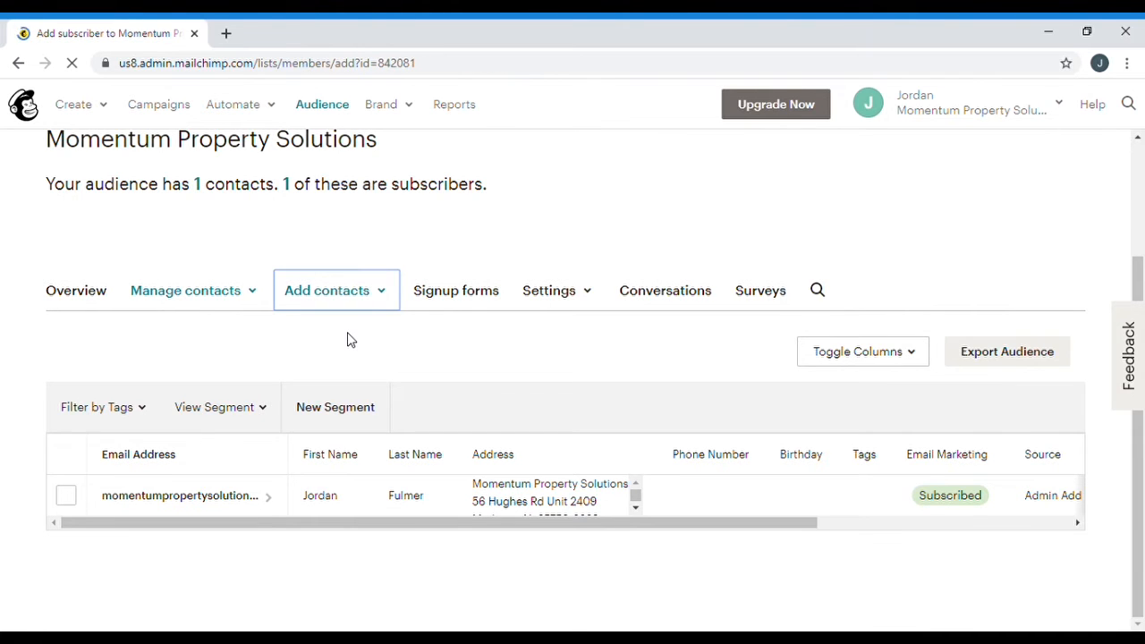
scroll(289, 393, down, 3)
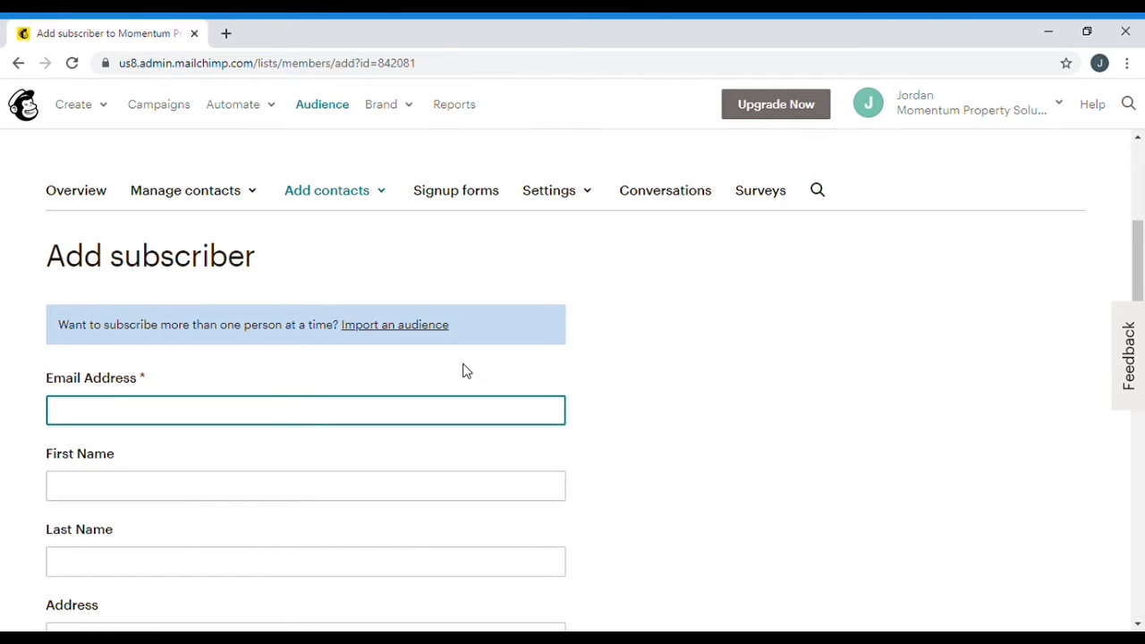
scroll(623, 357, down, 1)
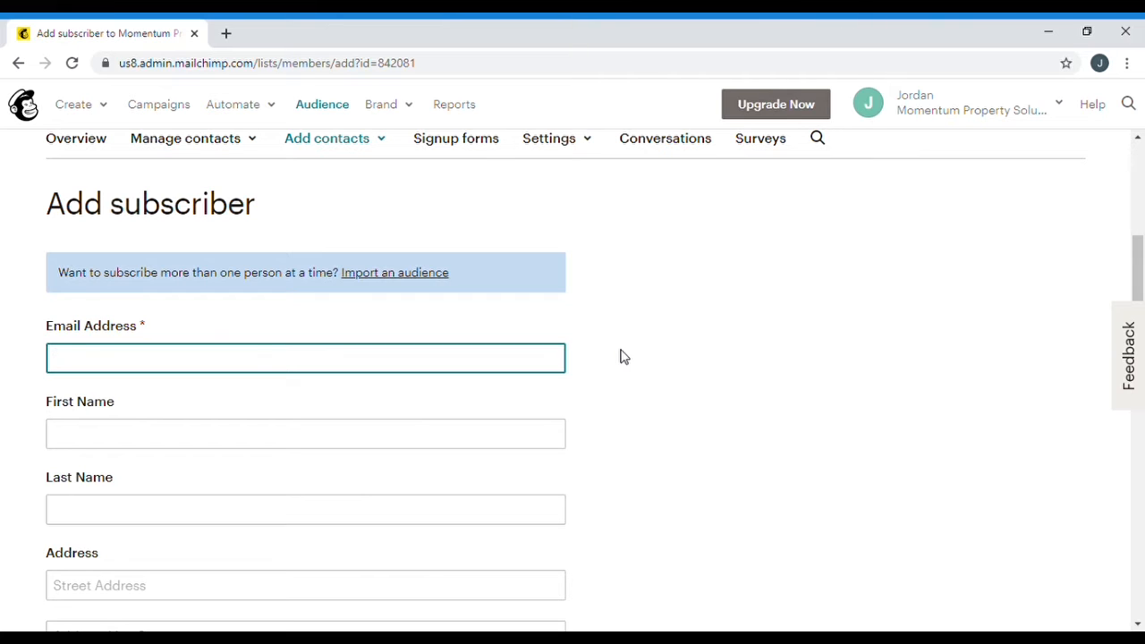
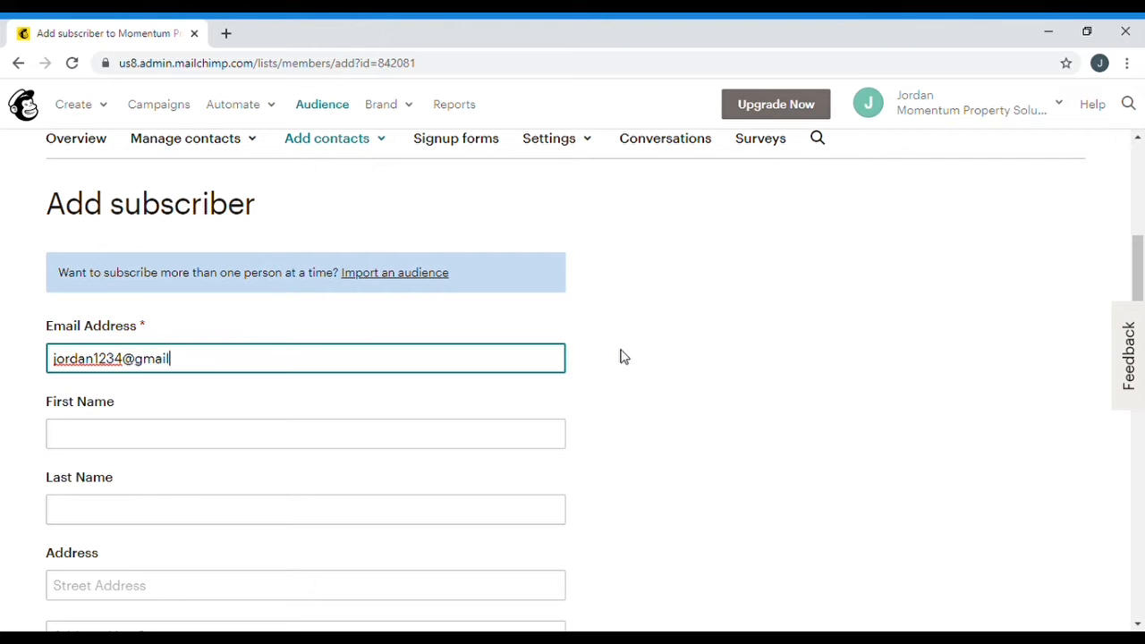
click(537, 437)
text(Jordan)
key(Tab)
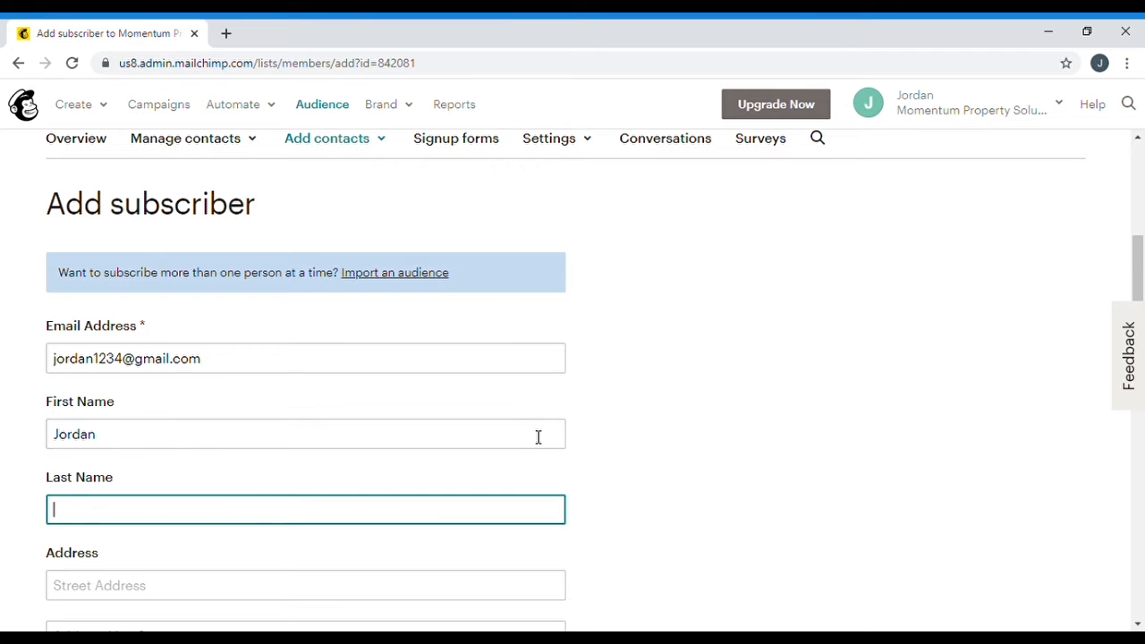
text(Fulmer)
click(598, 457)
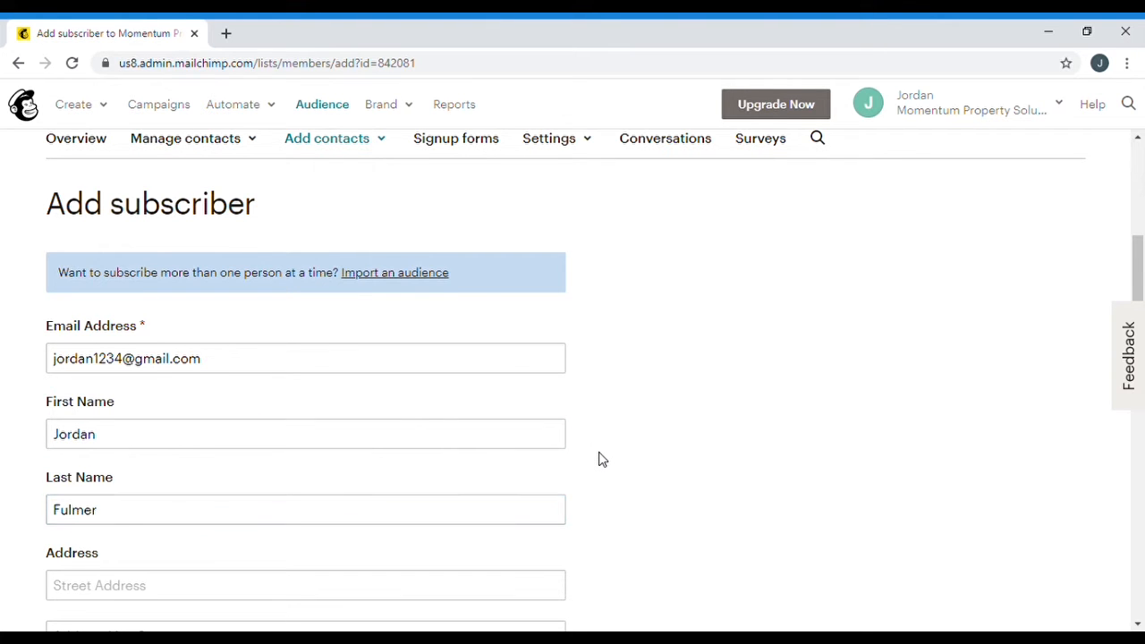
scroll(598, 457, down, 4)
scroll(599, 460, down, 3)
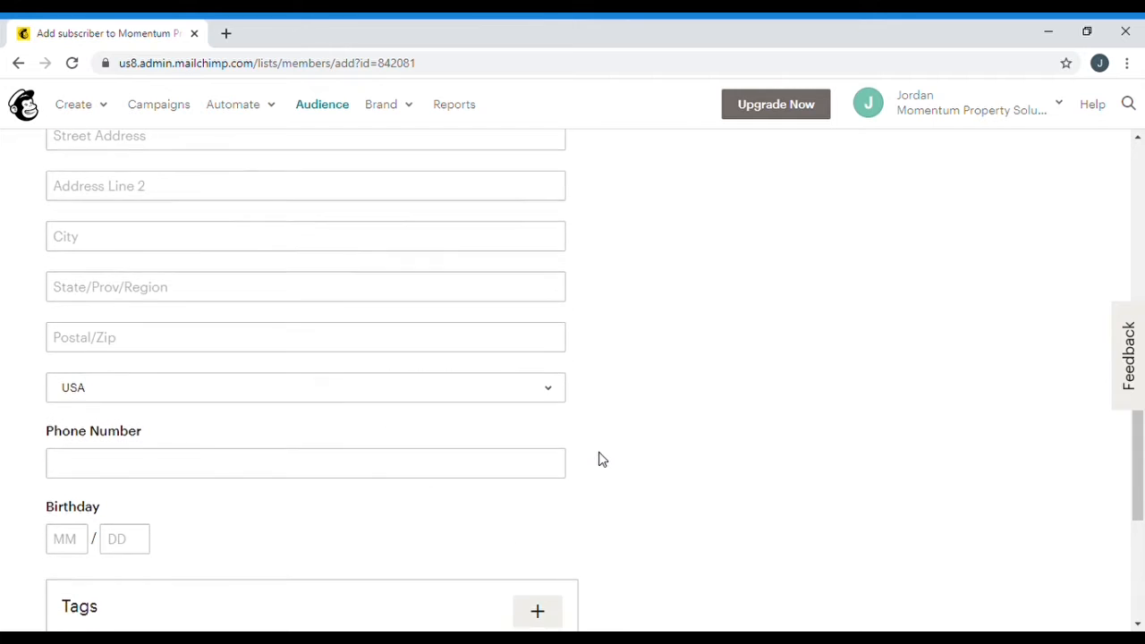
scroll(626, 310, down, 3)
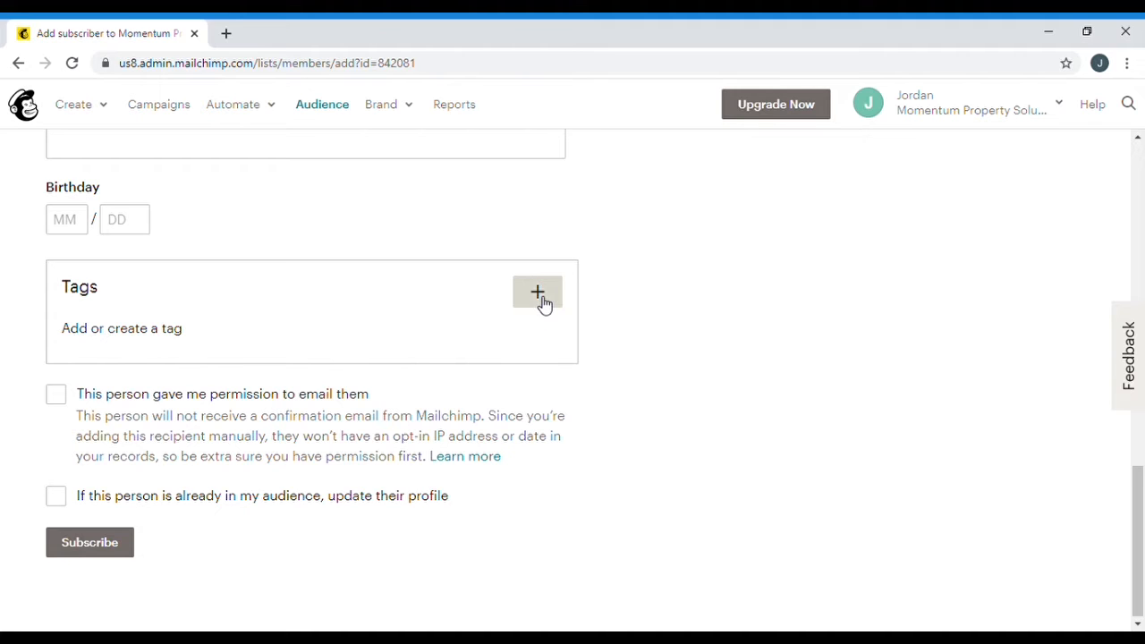
Tag the new subscriber as Agents, confirm e-mail permission, and subscribe them
click(540, 300)
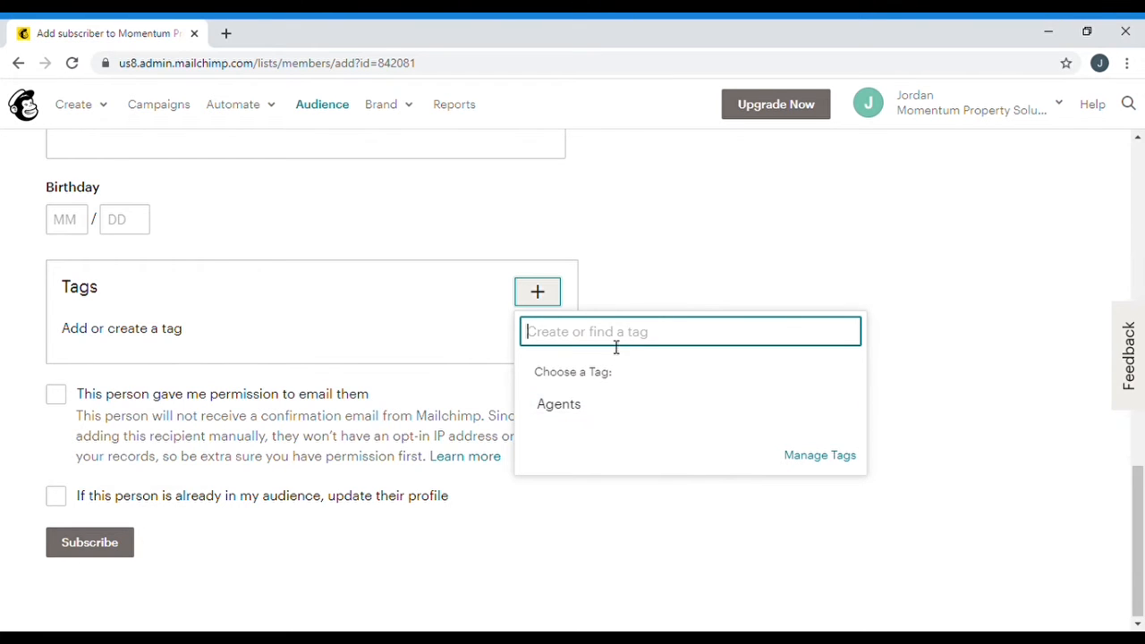
click(565, 411)
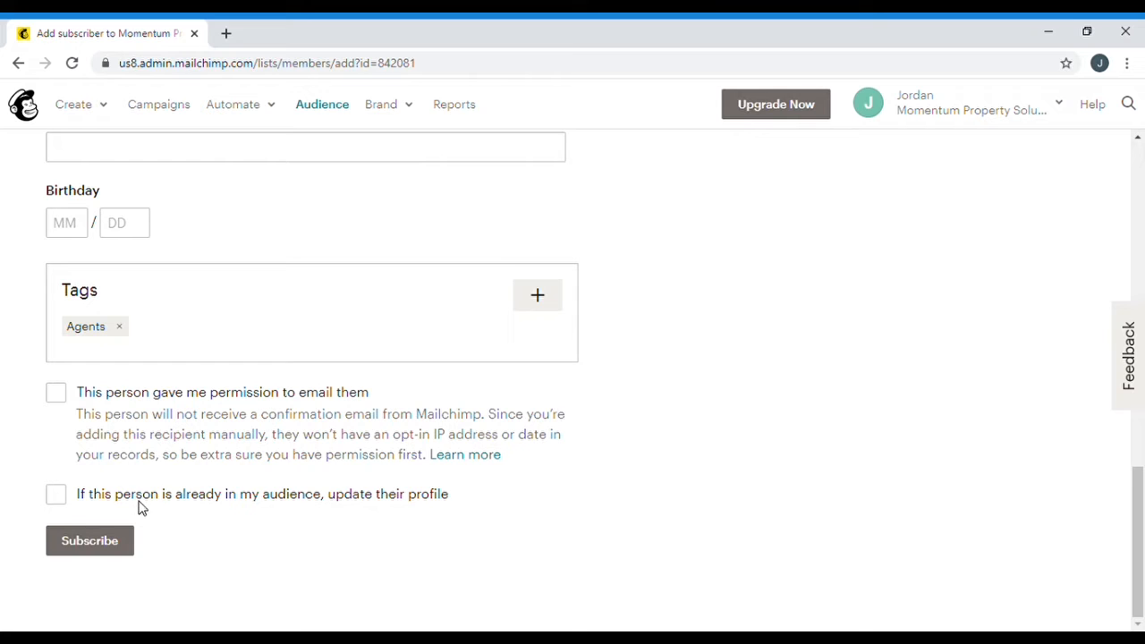
click(59, 399)
click(89, 541)
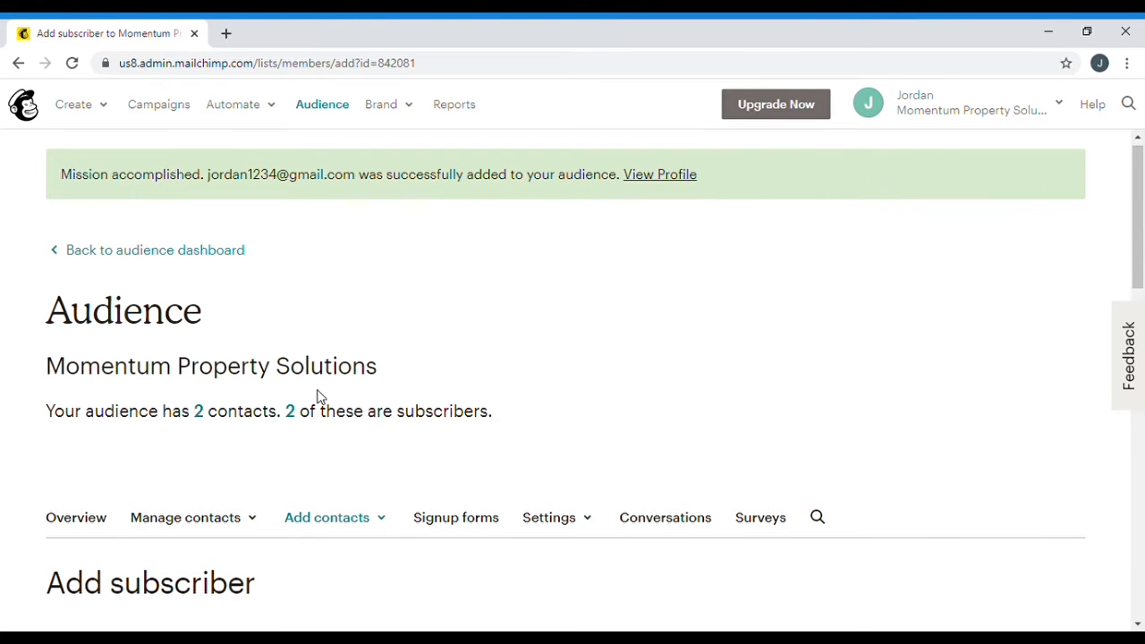
Return to the All subscribers list through Manage contacts and reopen that menu
scroll(317, 396, down, 3)
click(223, 272)
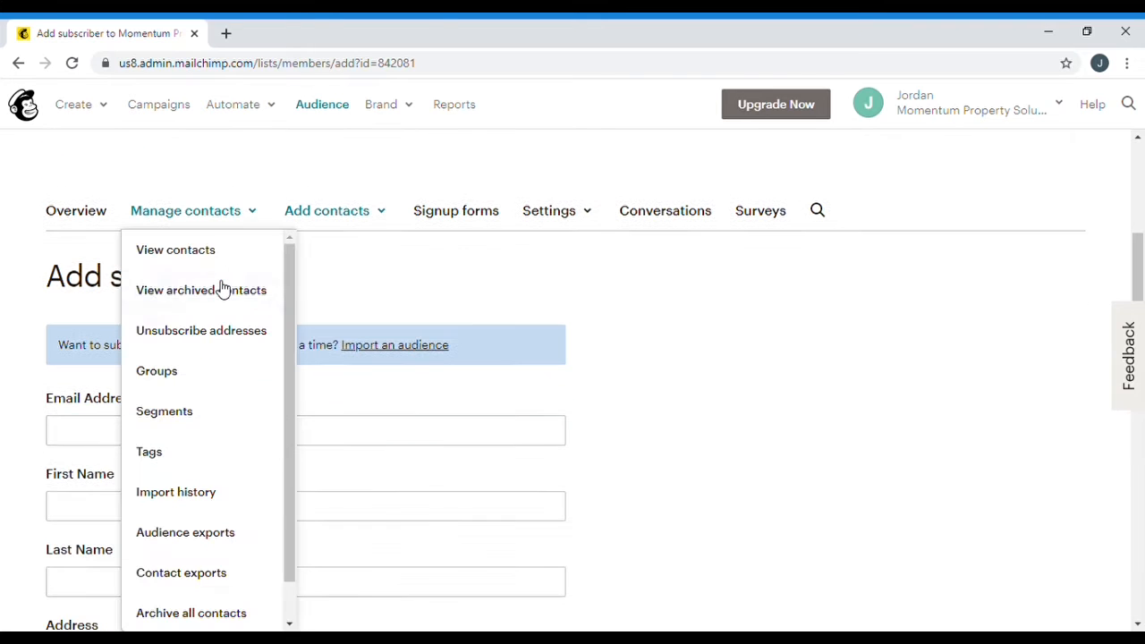
click(215, 251)
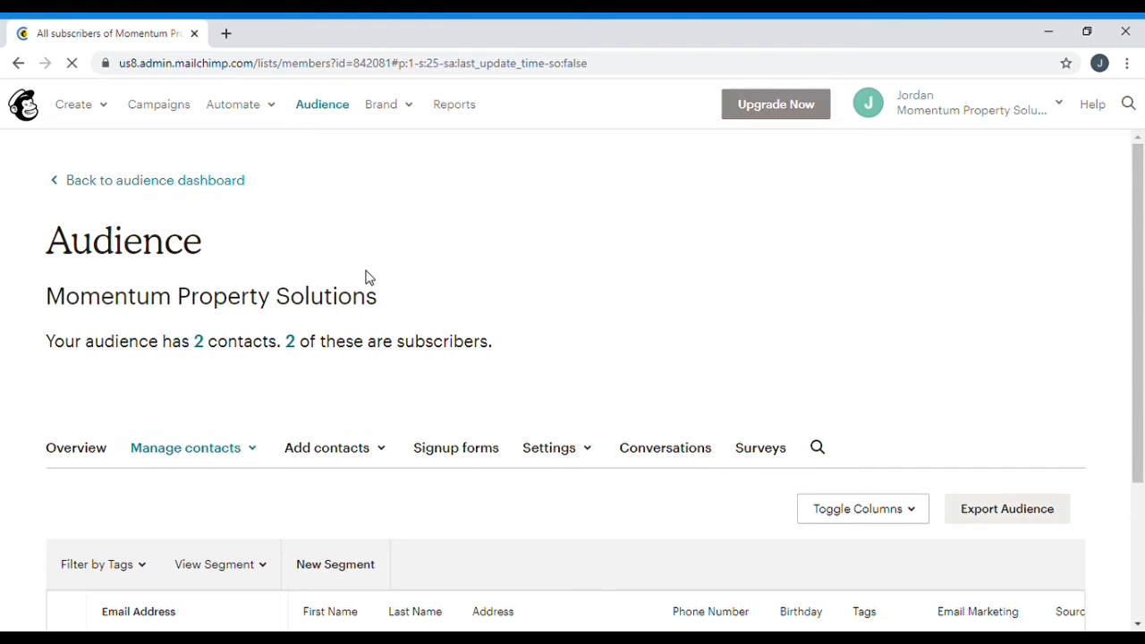
scroll(365, 275, down, 2)
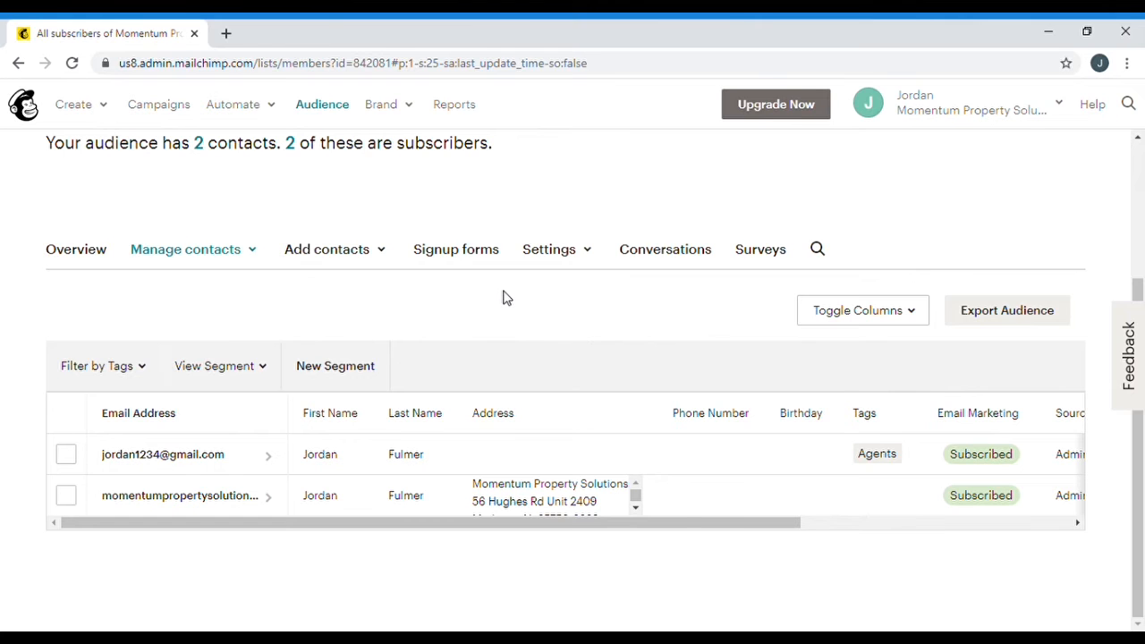
click(217, 256)
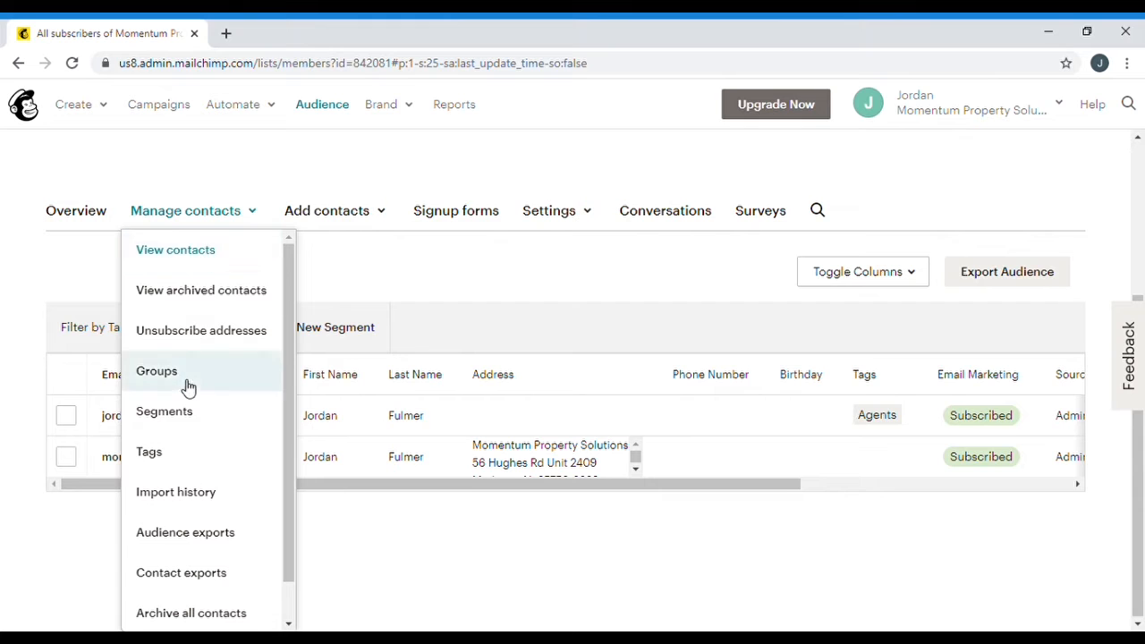
On the audience's Tags page, create the tags Seller 1 and Seller 2
click(161, 455)
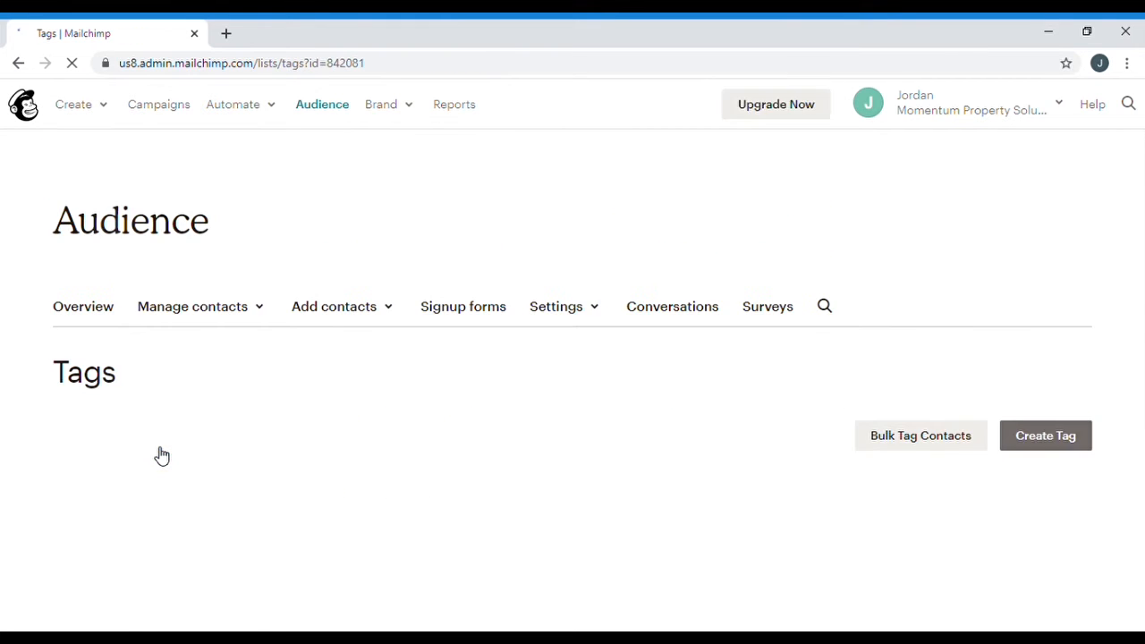
scroll(1047, 349, down, 1)
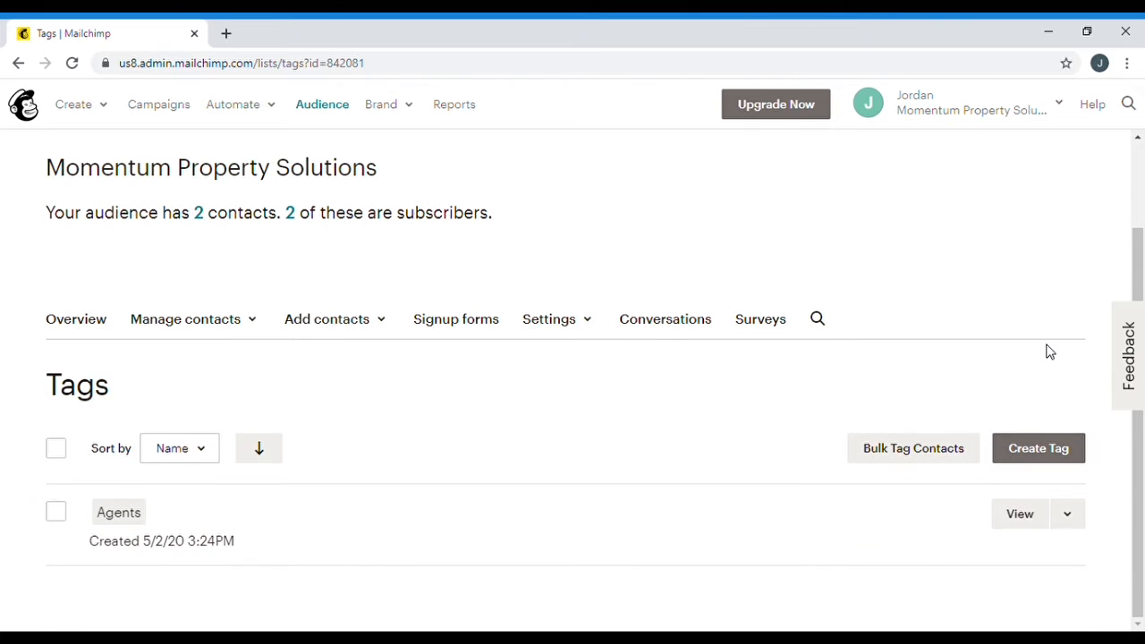
click(1039, 445)
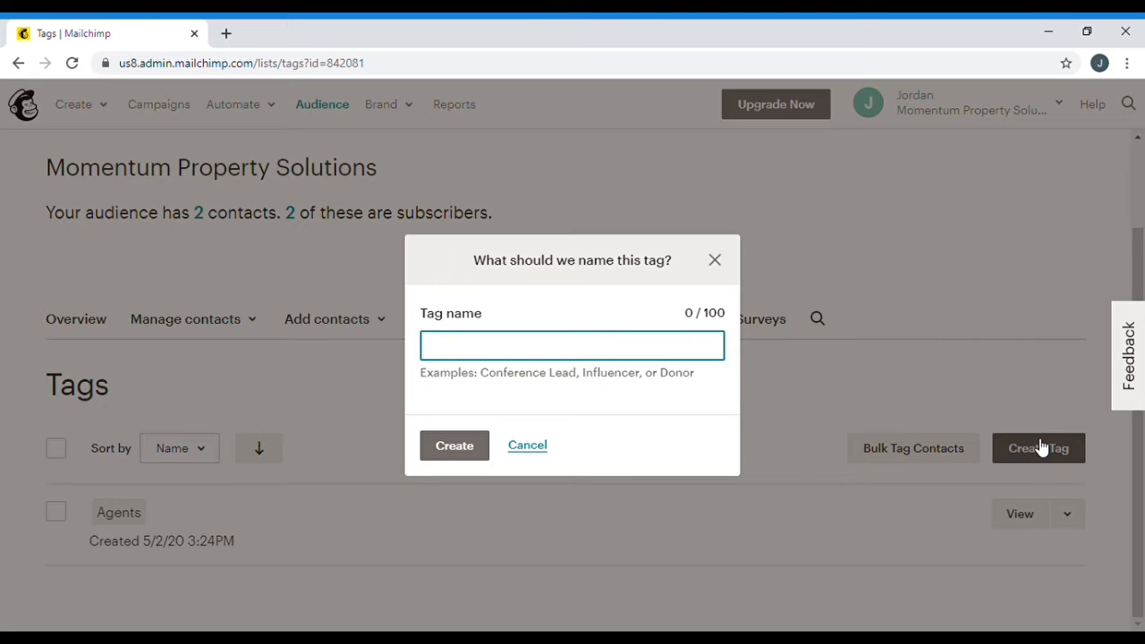
text(Seller 1)
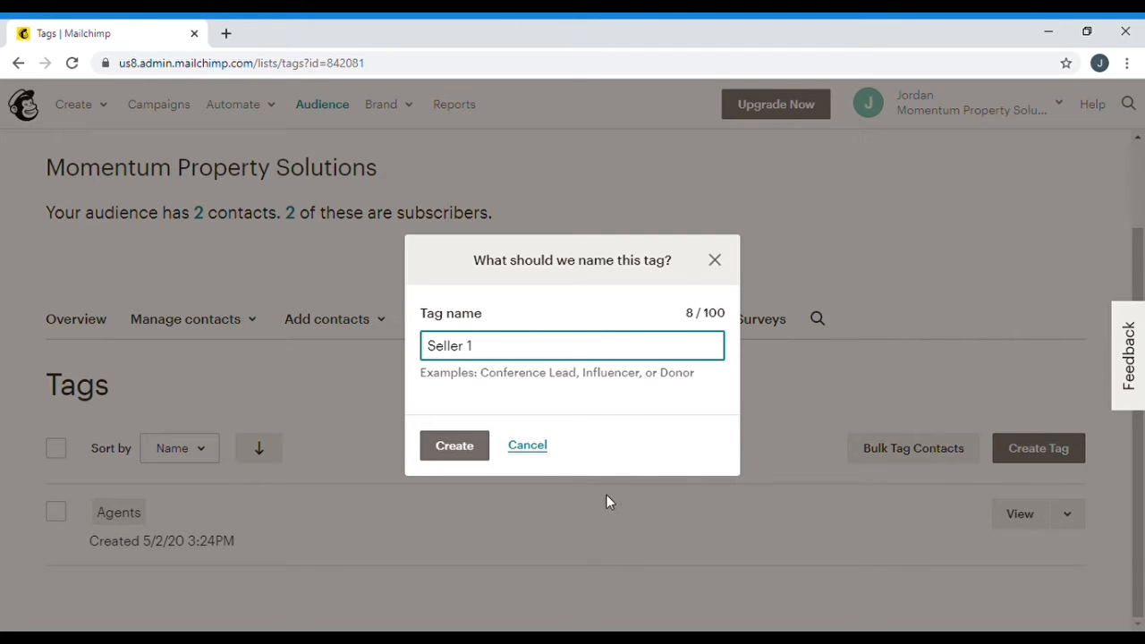
click(480, 457)
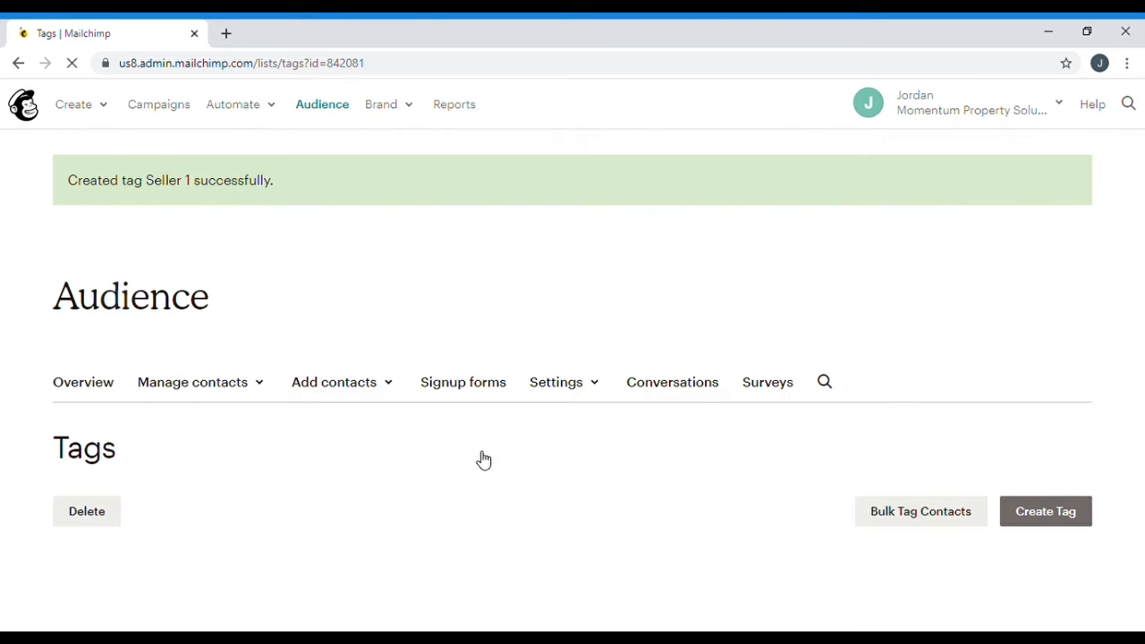
scroll(881, 458, down, 3)
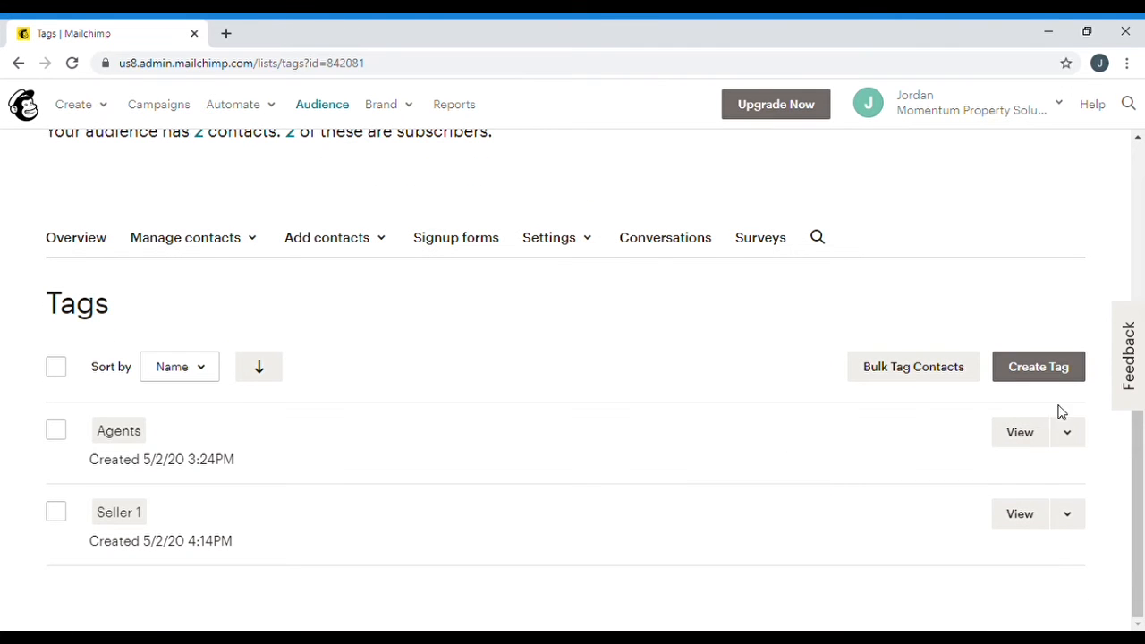
click(1065, 374)
text(Seller 2)
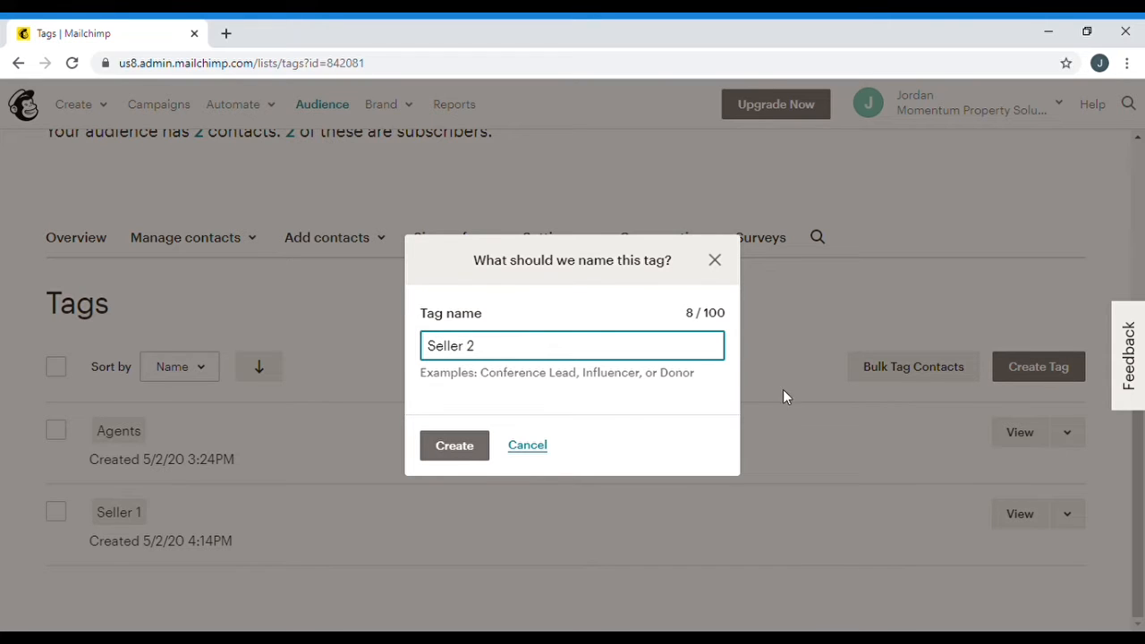
click(445, 459)
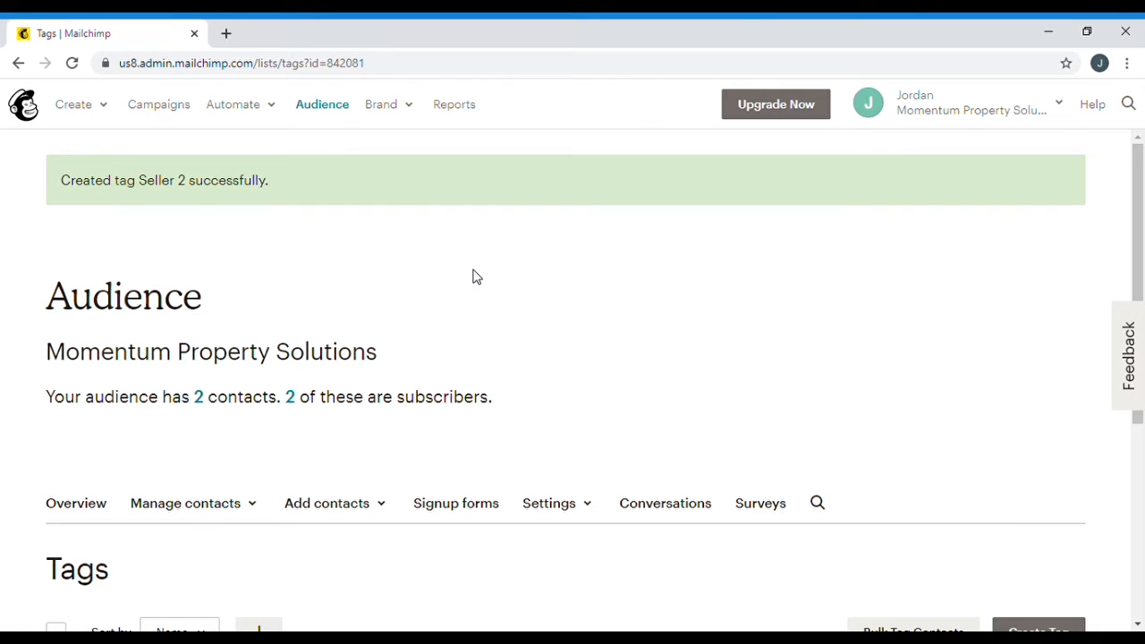
Choose the automated 'Email subscribers when they're tagged' option under the Tags filter
click(241, 114)
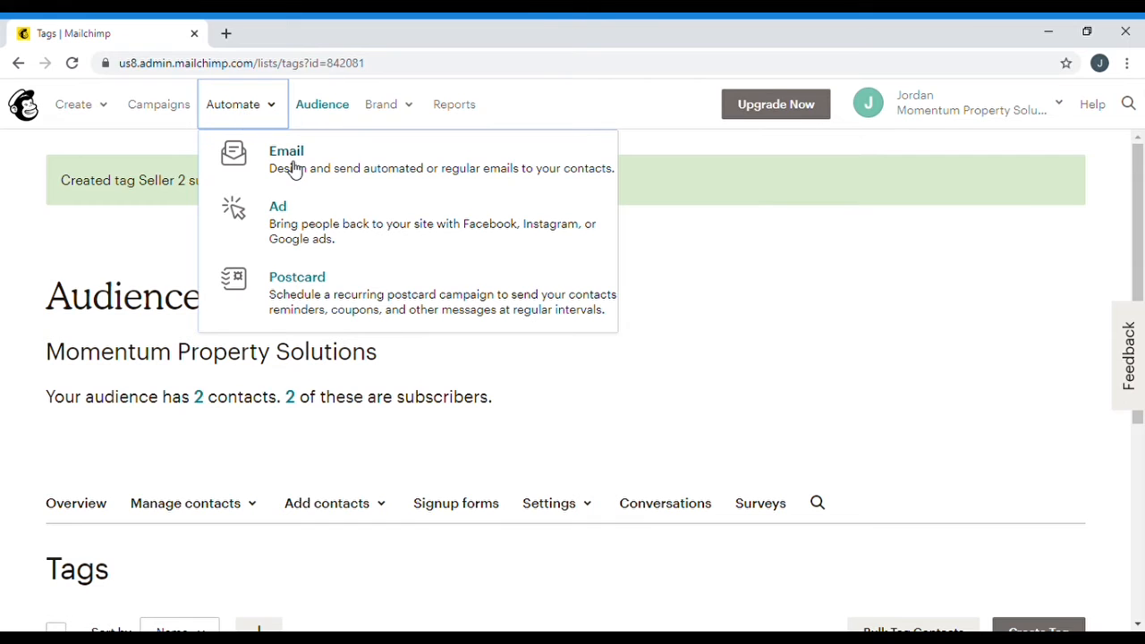
click(295, 170)
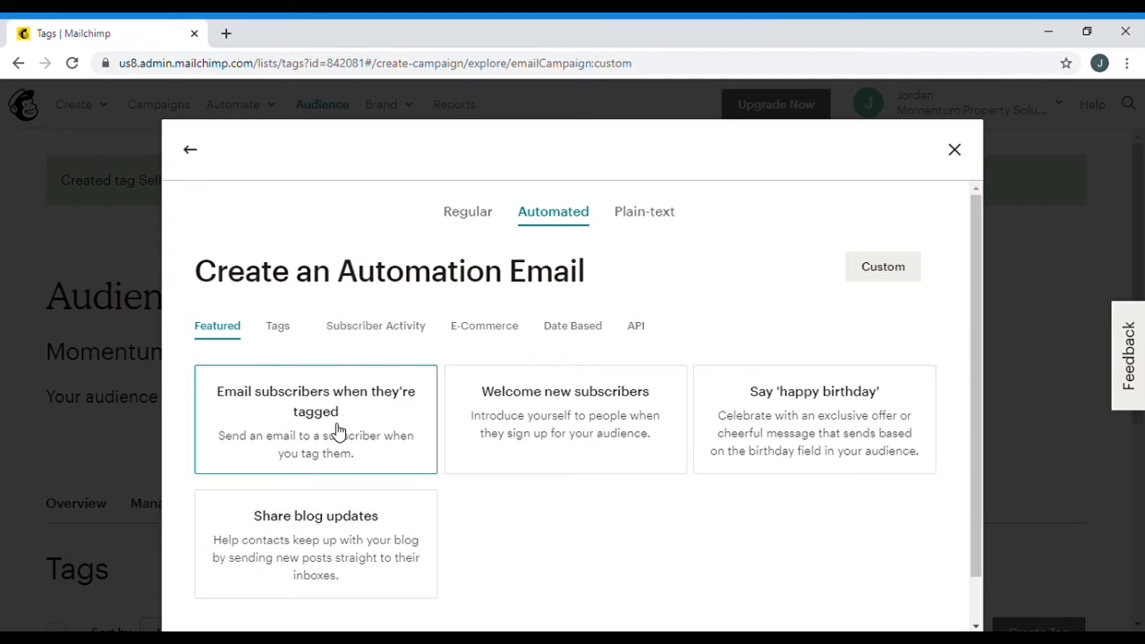
click(284, 332)
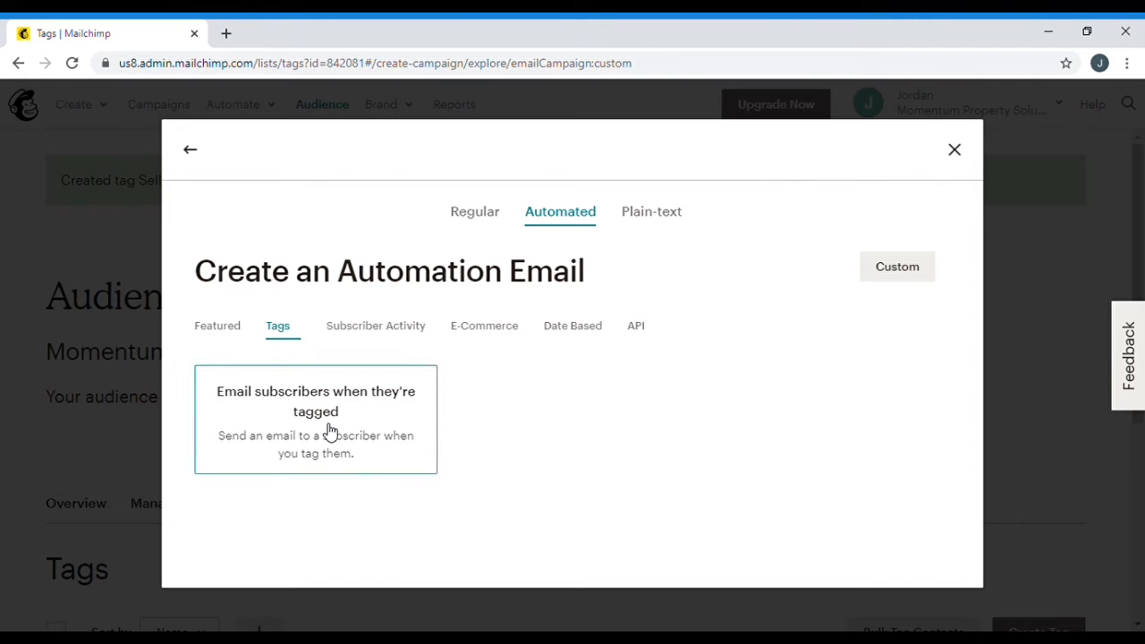
click(234, 333)
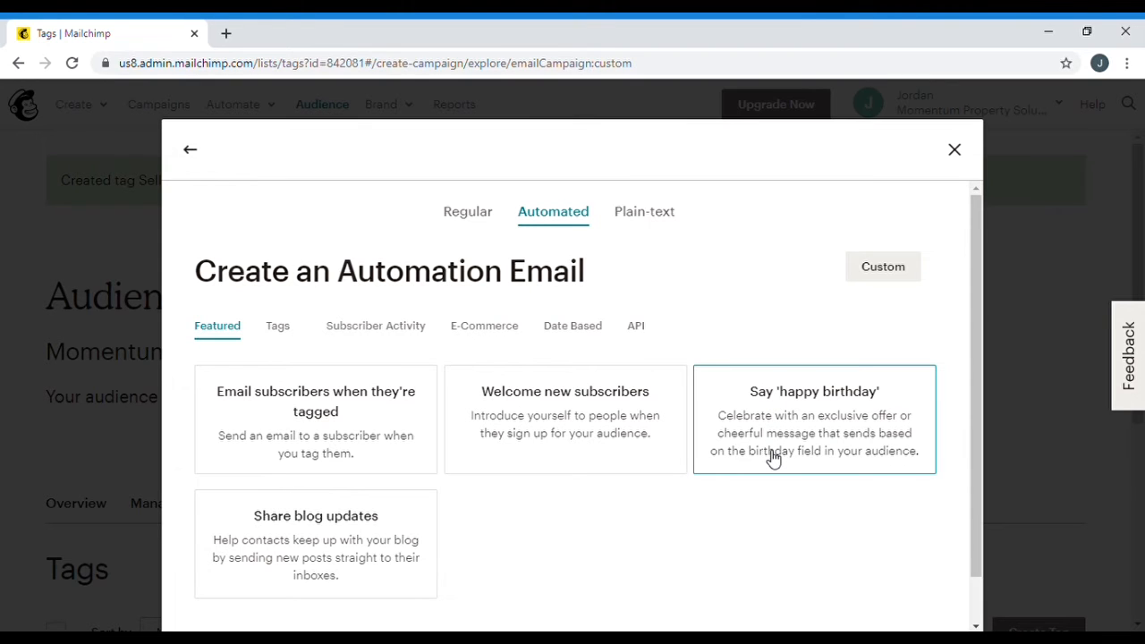
click(279, 330)
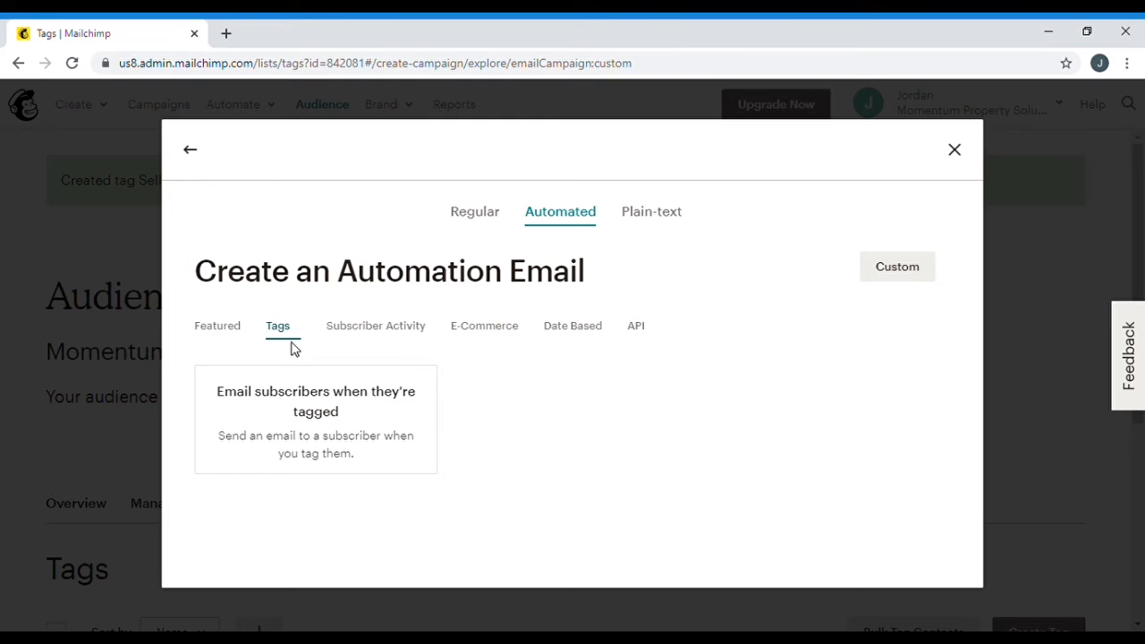
click(335, 432)
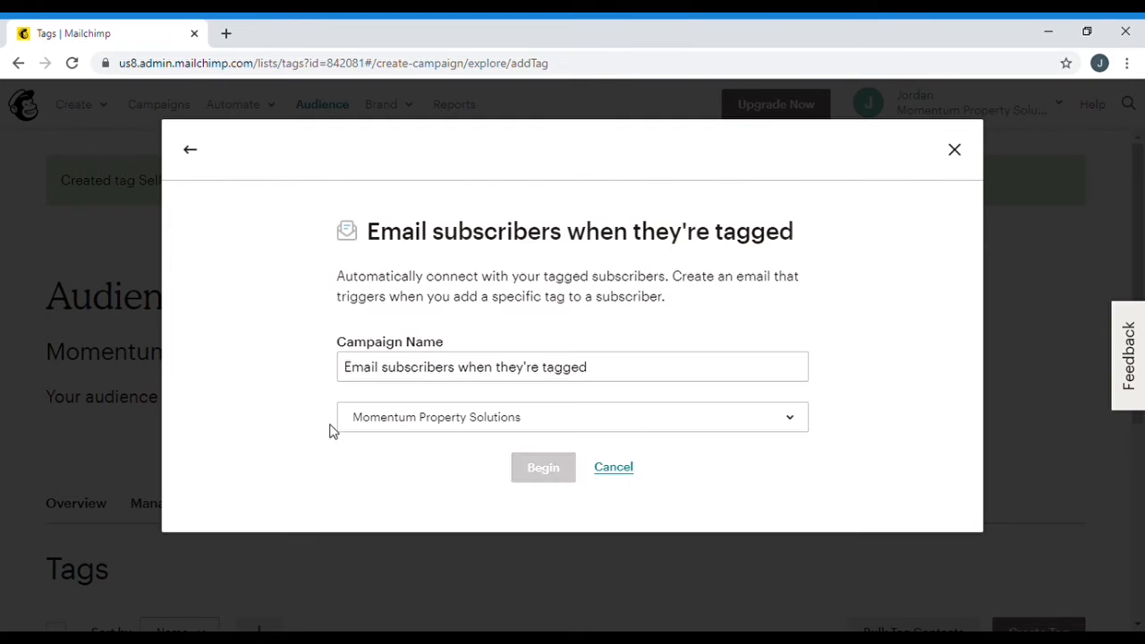
Name the campaign 'Agents 1' and begin the setup
drag(642, 378, 102, 373)
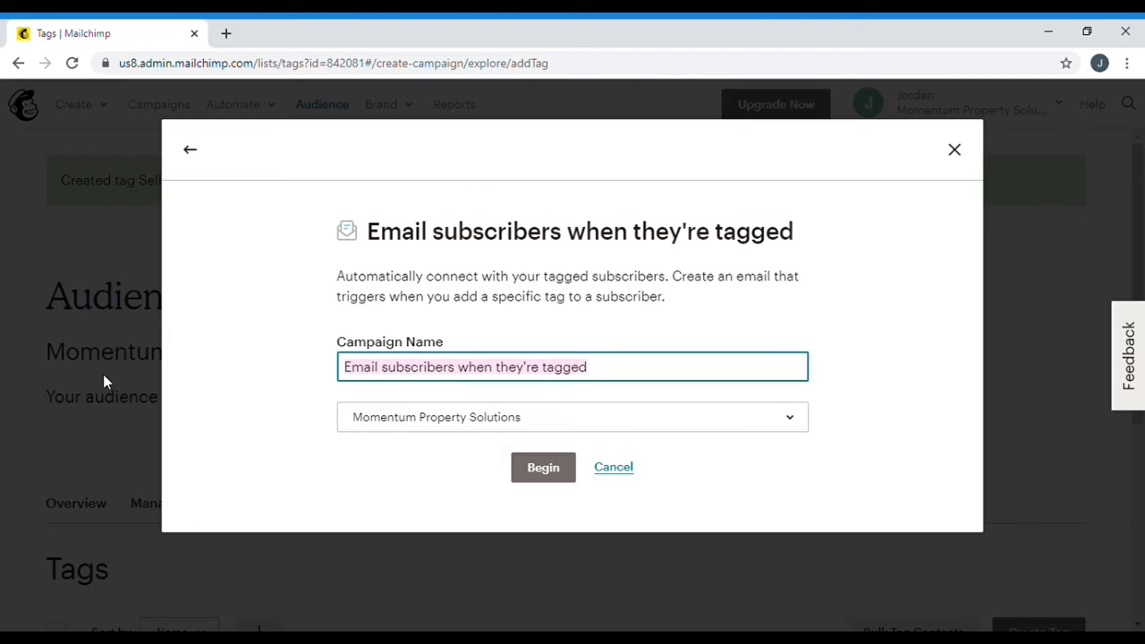
key(BackSpace)
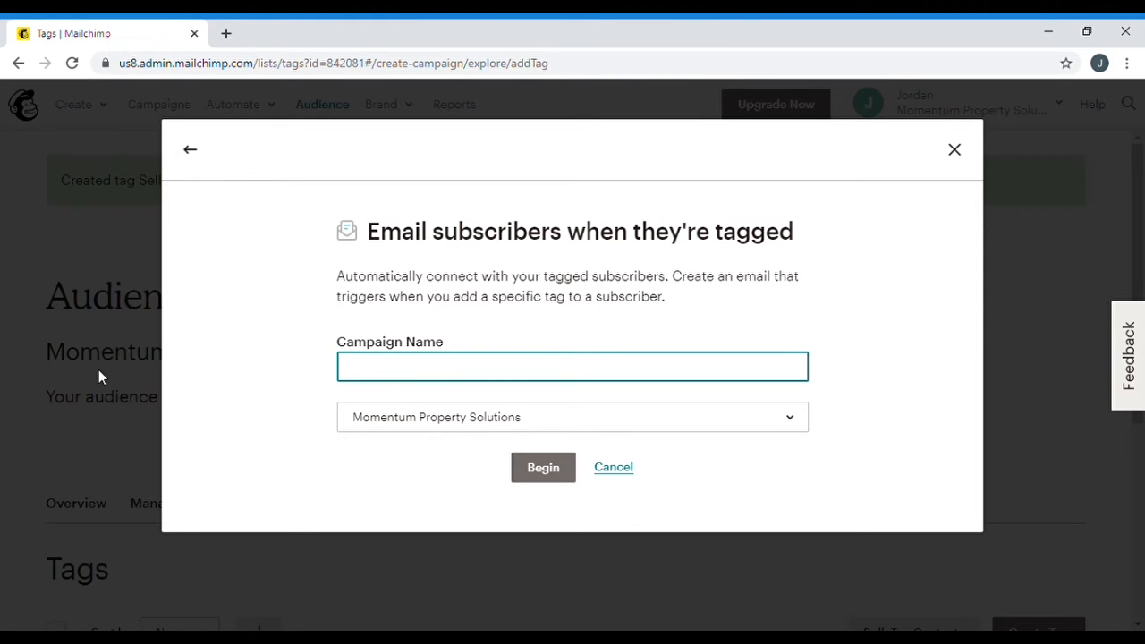
text(Agents 2)
key(BackSpace)
text(1)
click(250, 451)
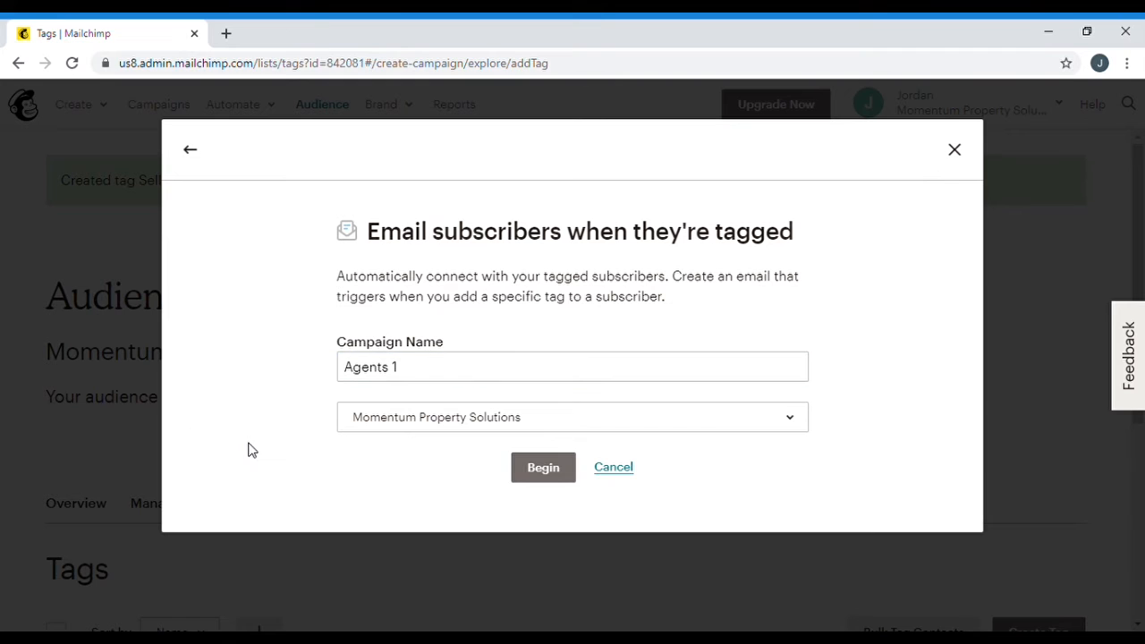
Launch the Agents 1 builder and scroll to the Tagged a contact email card
click(555, 479)
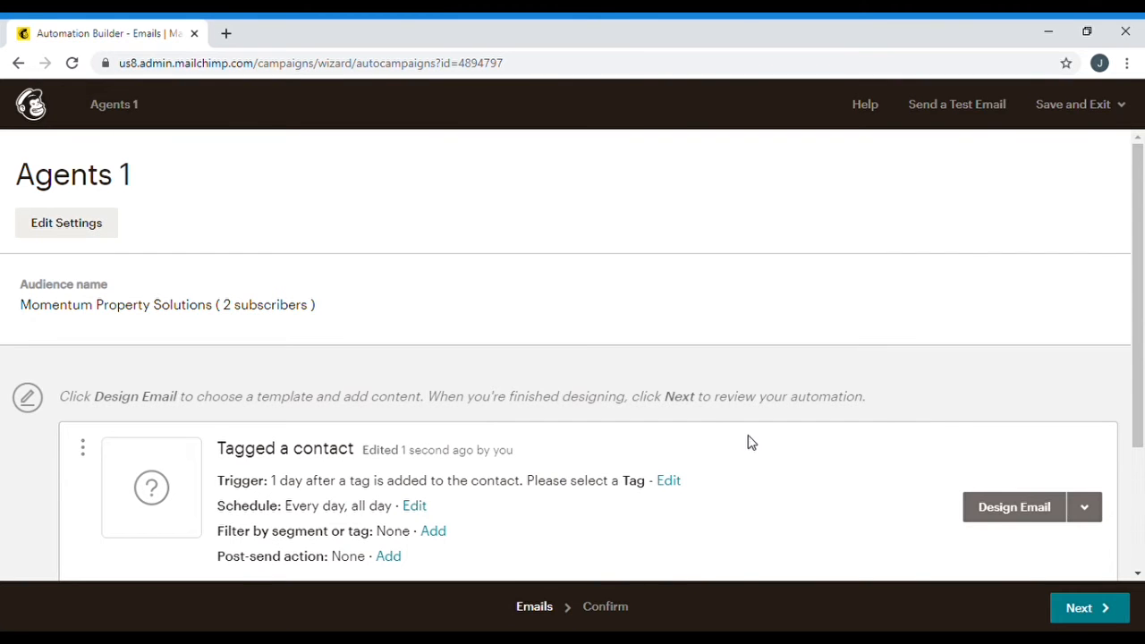
scroll(750, 441, down, 3)
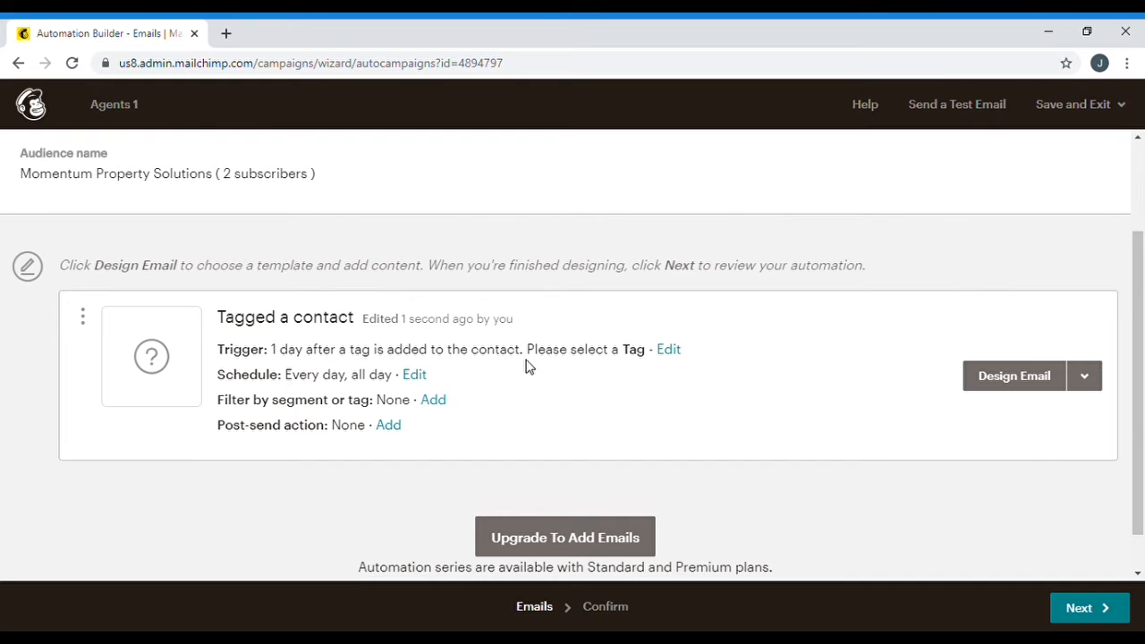
Change the trigger delay to immediately, select the Agents tag, and update the trigger
click(675, 351)
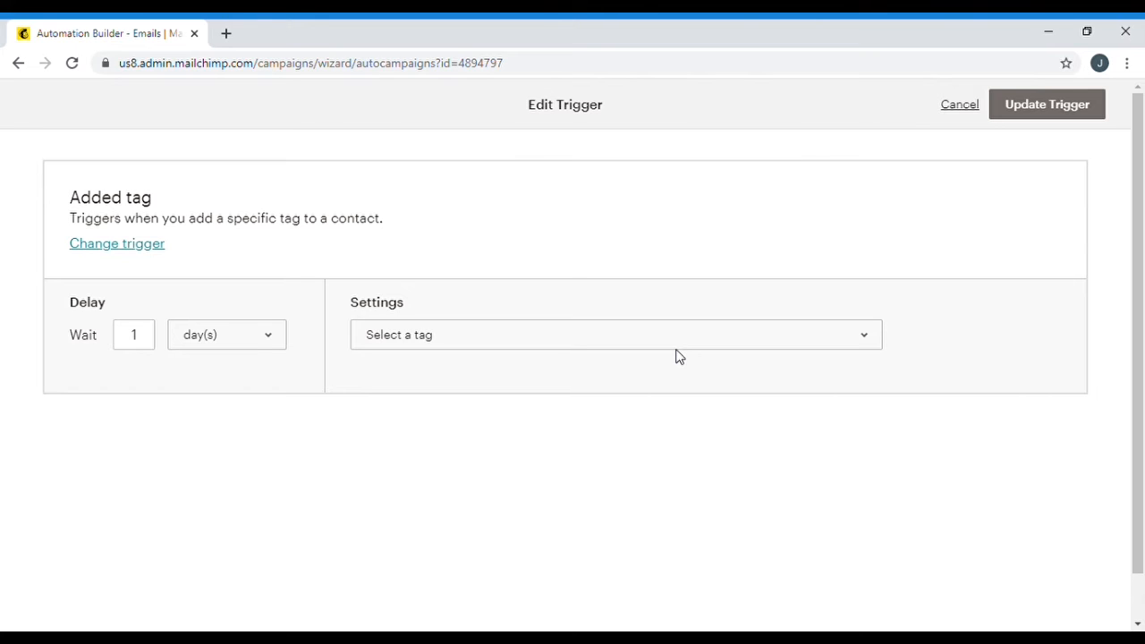
click(249, 341)
click(241, 364)
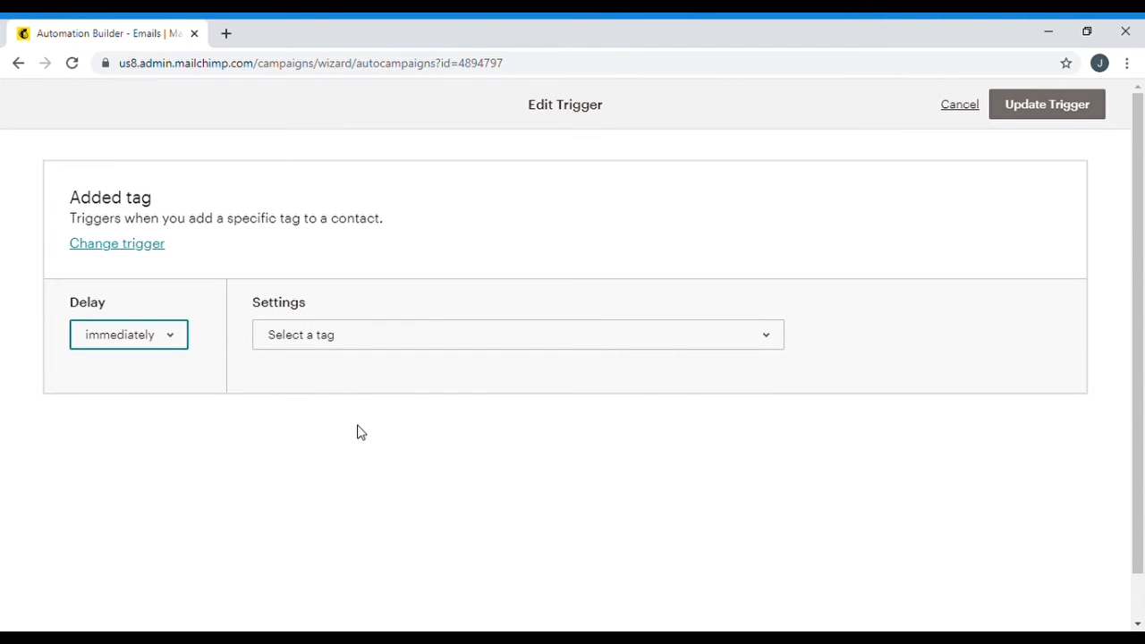
click(541, 338)
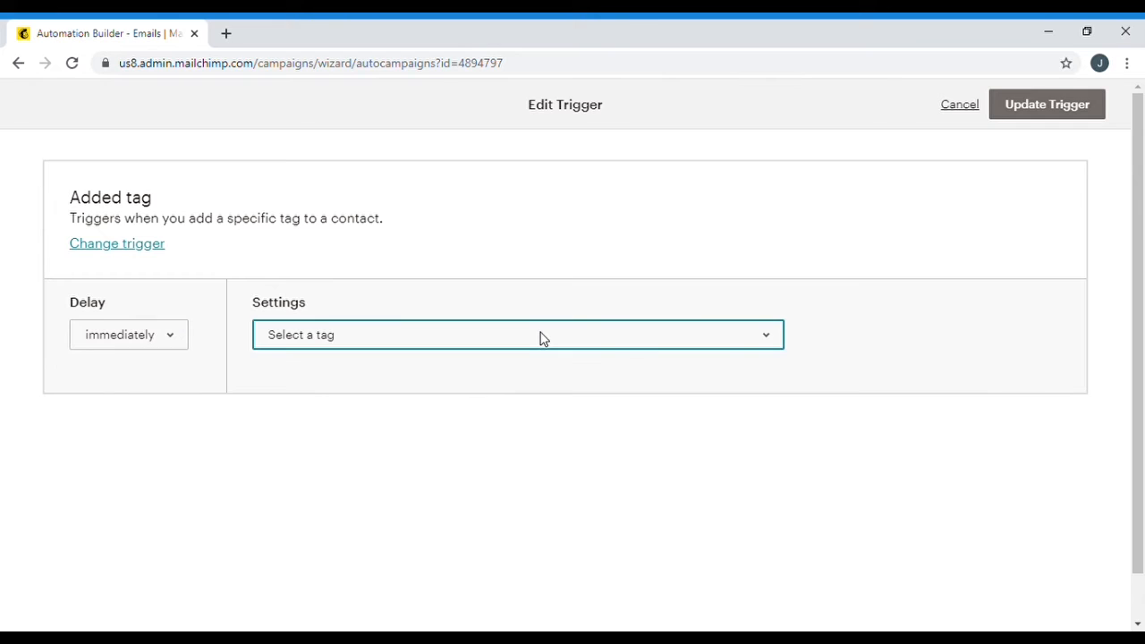
click(366, 390)
click(1034, 104)
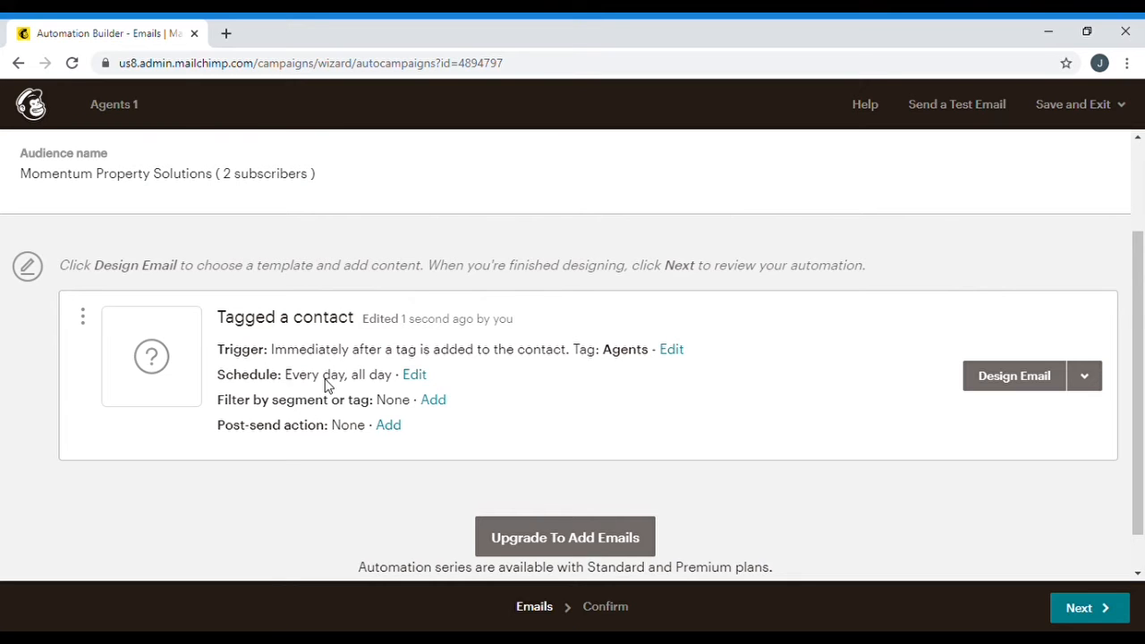
Remove Saturday and Sunday from the email's sending days
click(416, 376)
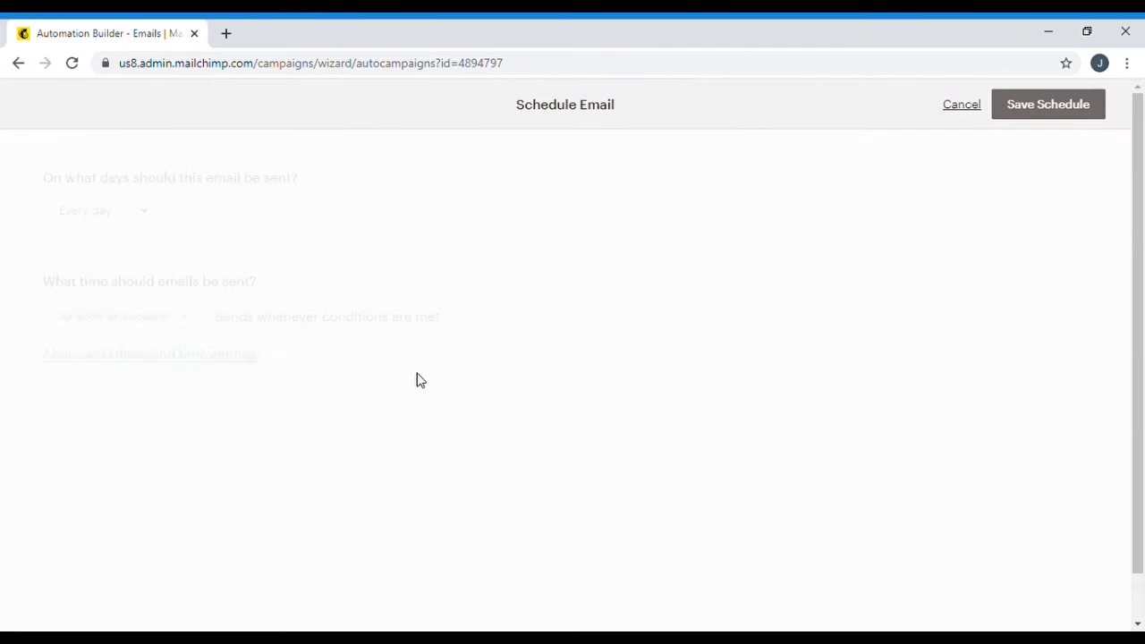
click(146, 214)
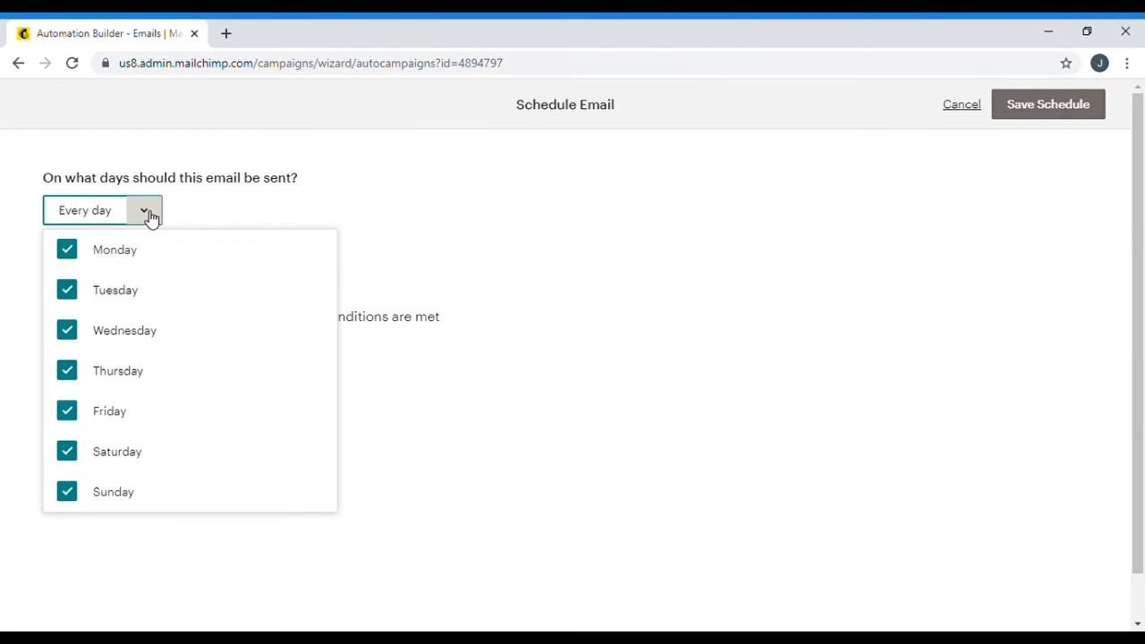
click(72, 454)
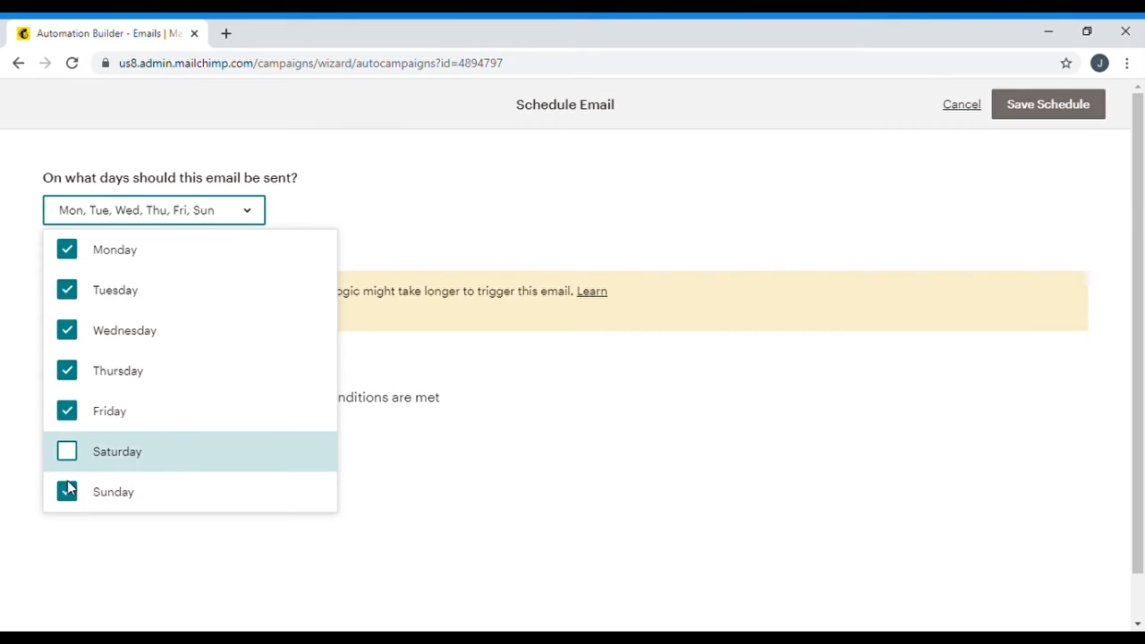
click(71, 497)
click(426, 225)
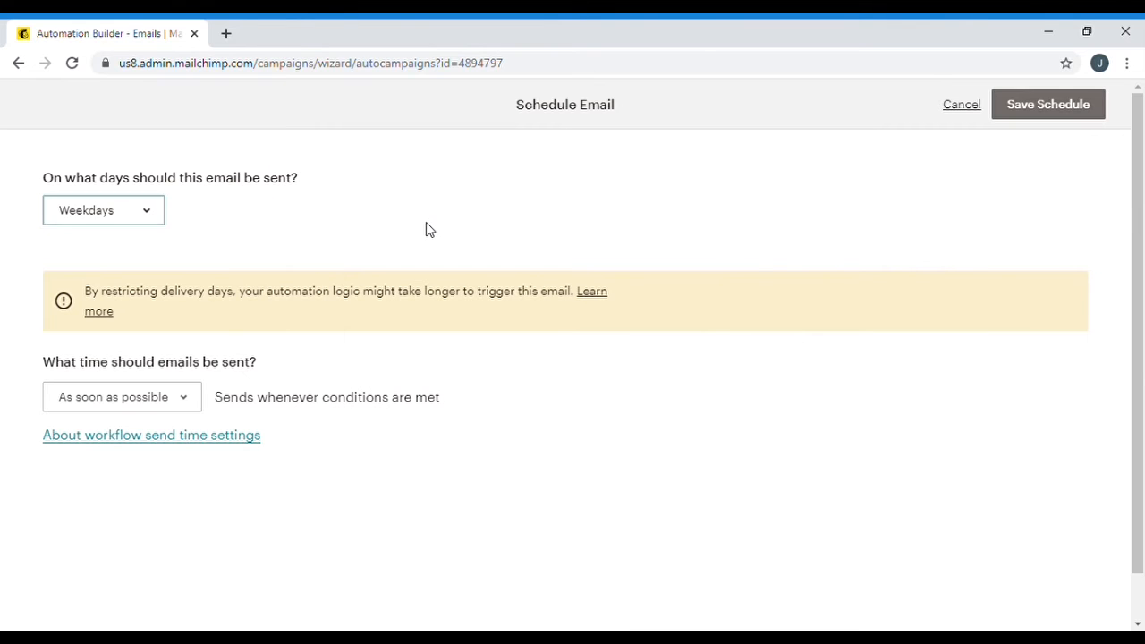
Restrict sending to between 9:30 AM and 4:00 PM and save the schedule
click(188, 407)
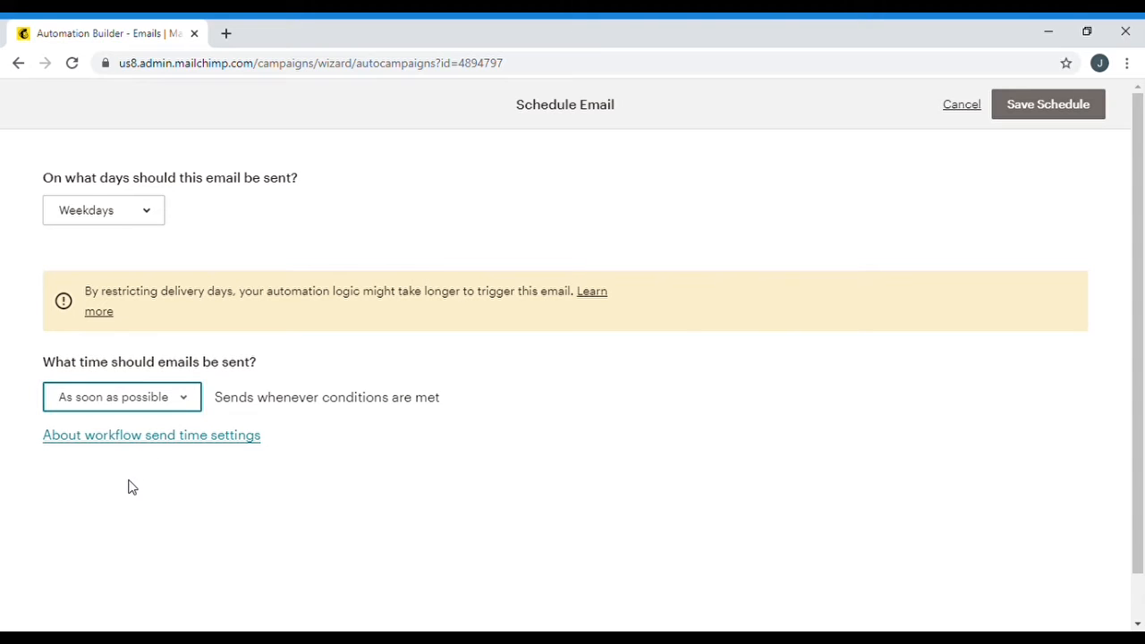
key(Down)
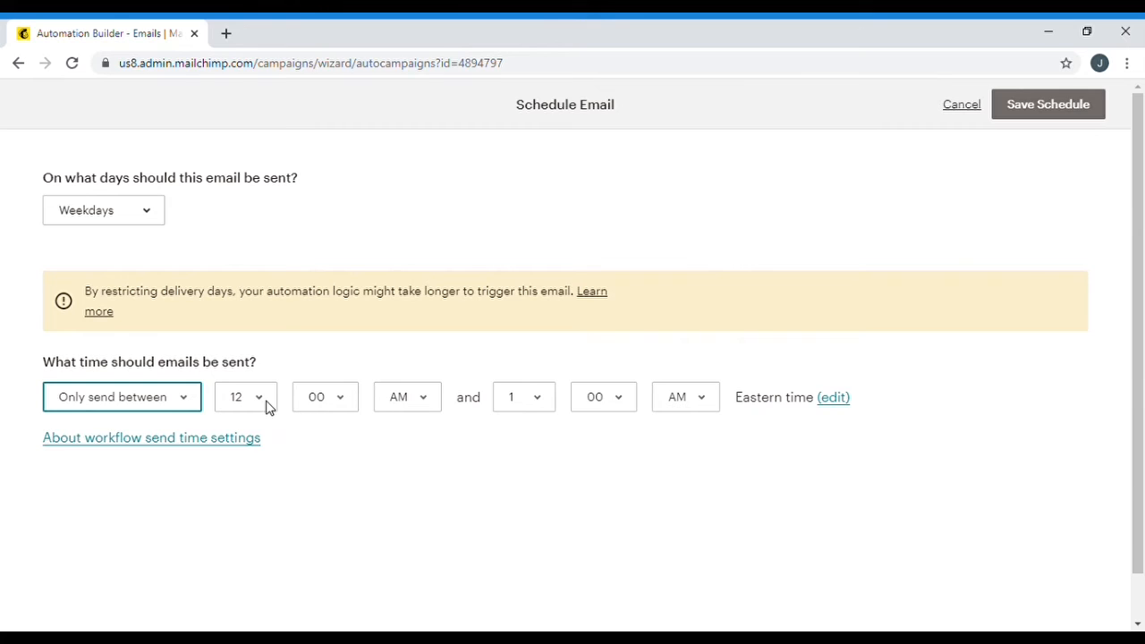
key(Tab)
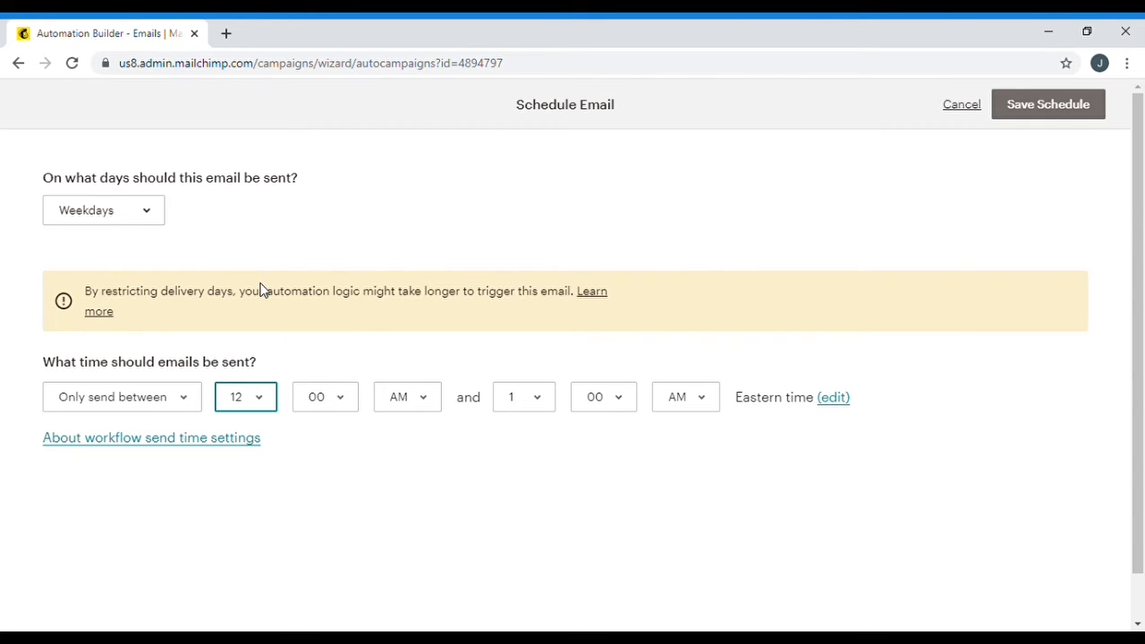
key(9)
key(Tab)
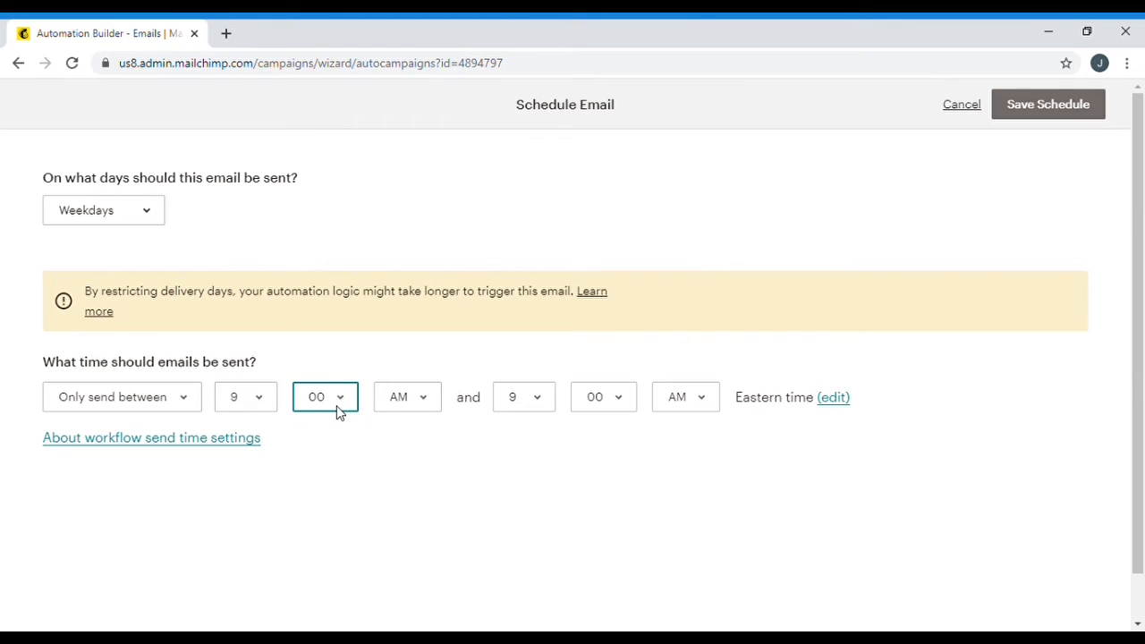
key(3)
click(690, 396)
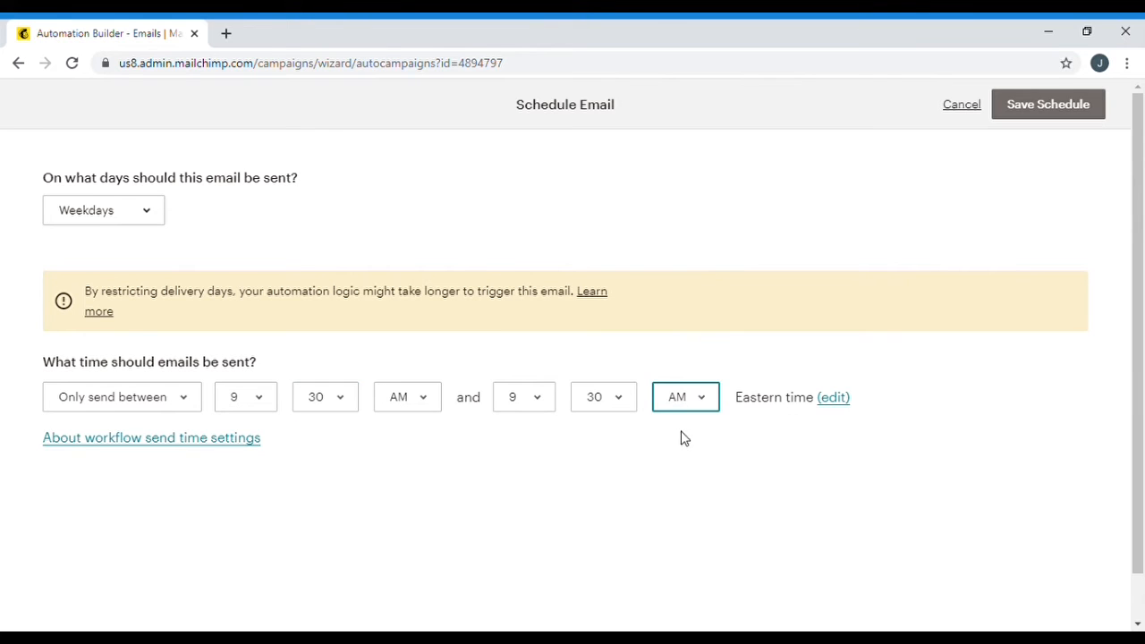
click(679, 452)
click(522, 401)
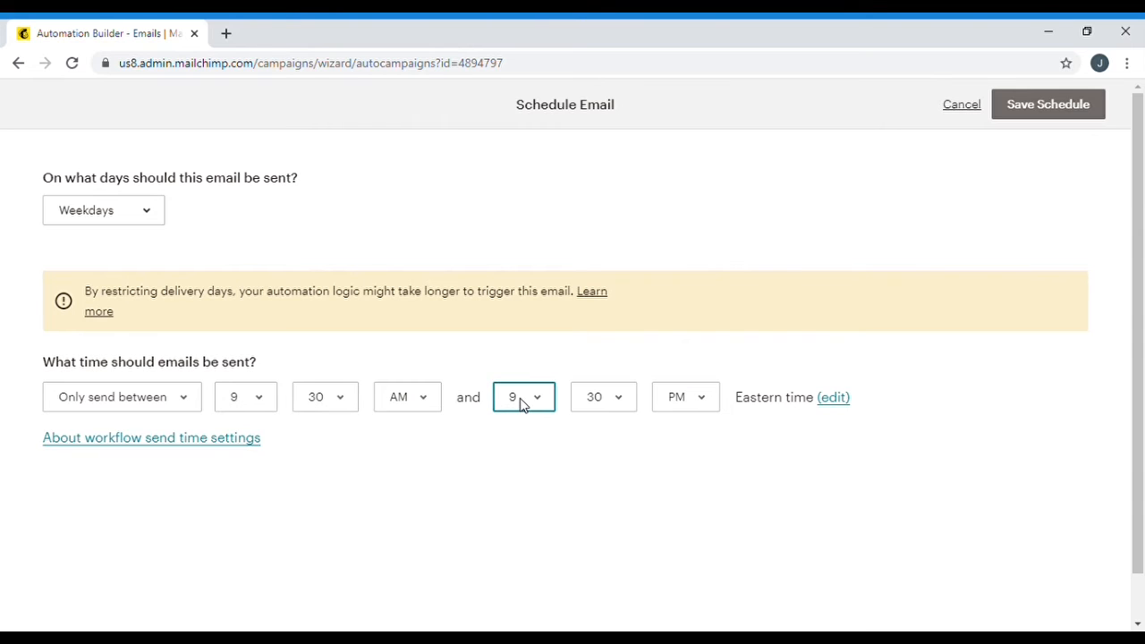
key(4)
click(600, 407)
key(0)
click(507, 465)
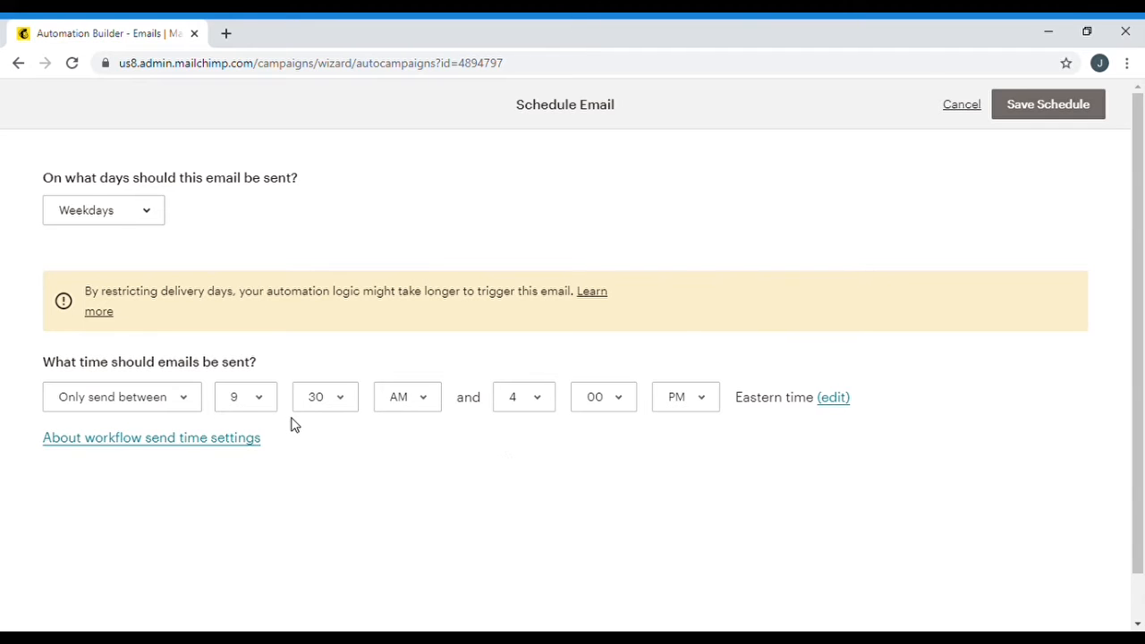
click(1047, 108)
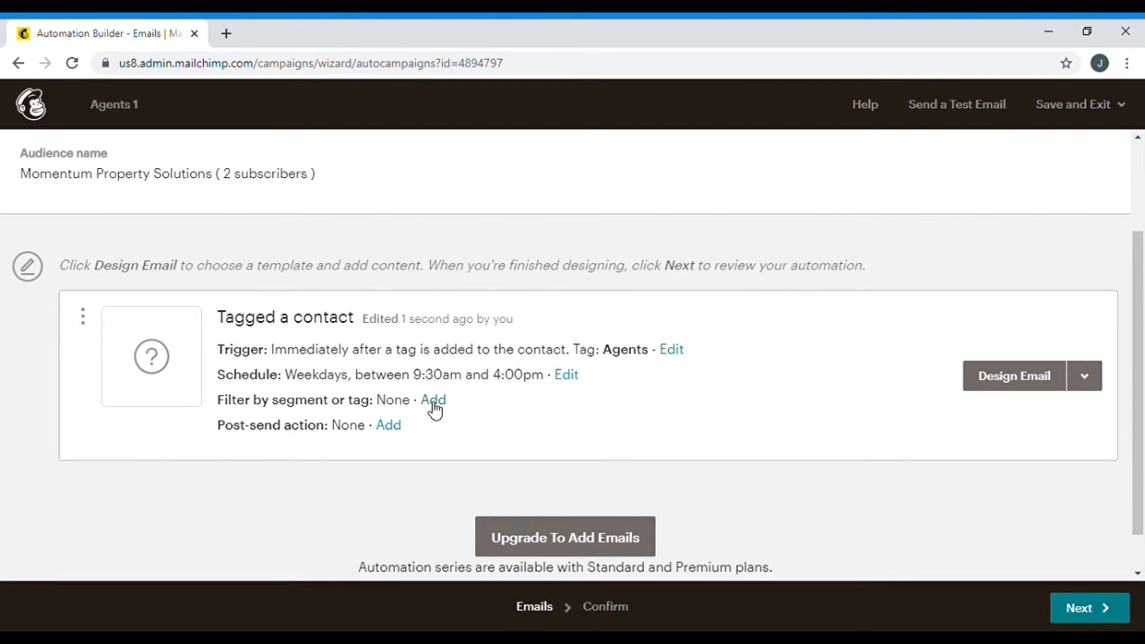
click(389, 427)
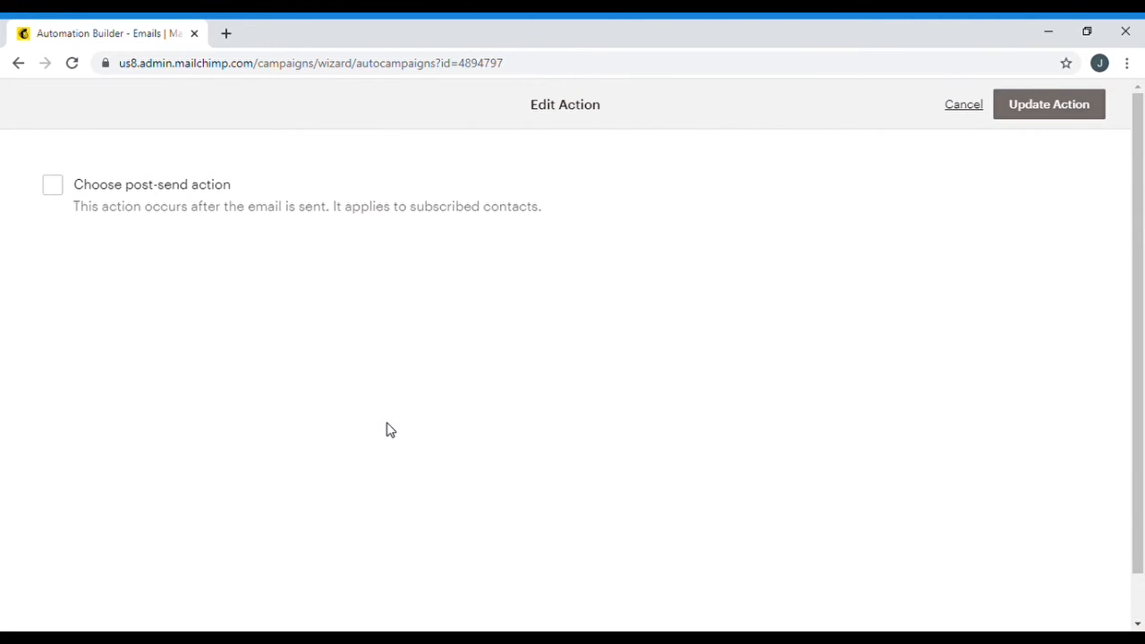
click(54, 188)
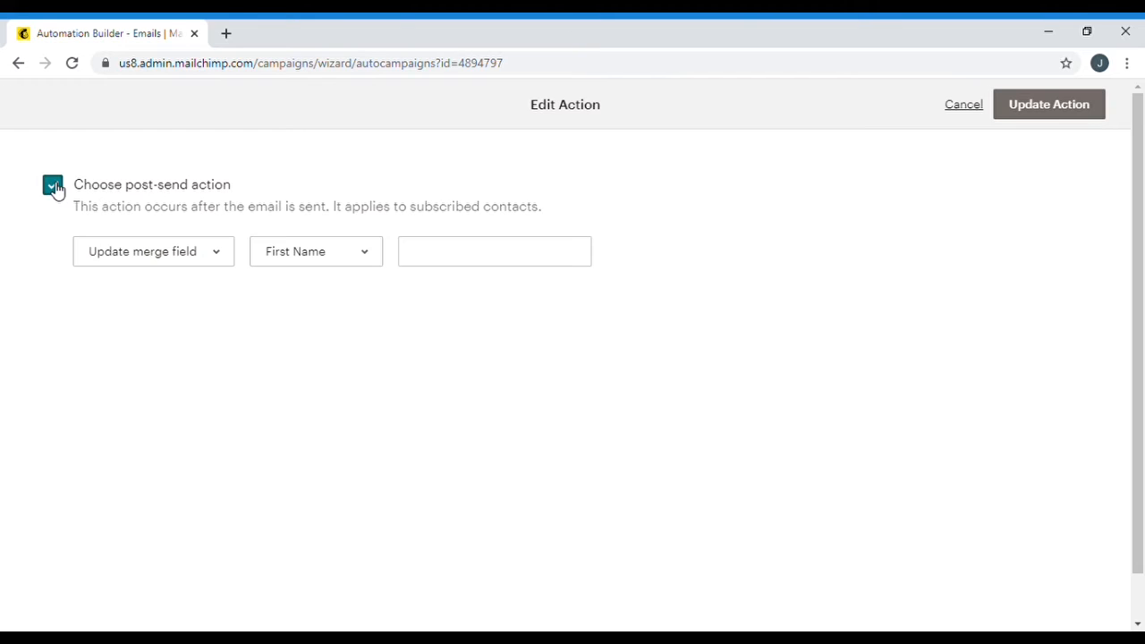
click(180, 252)
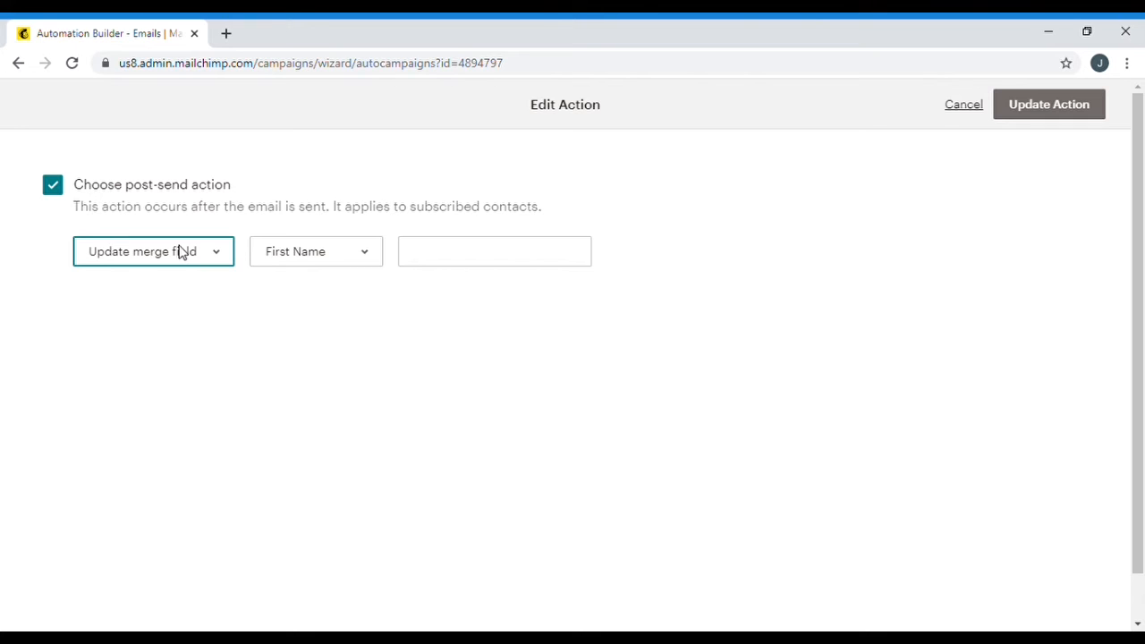
click(136, 450)
click(301, 265)
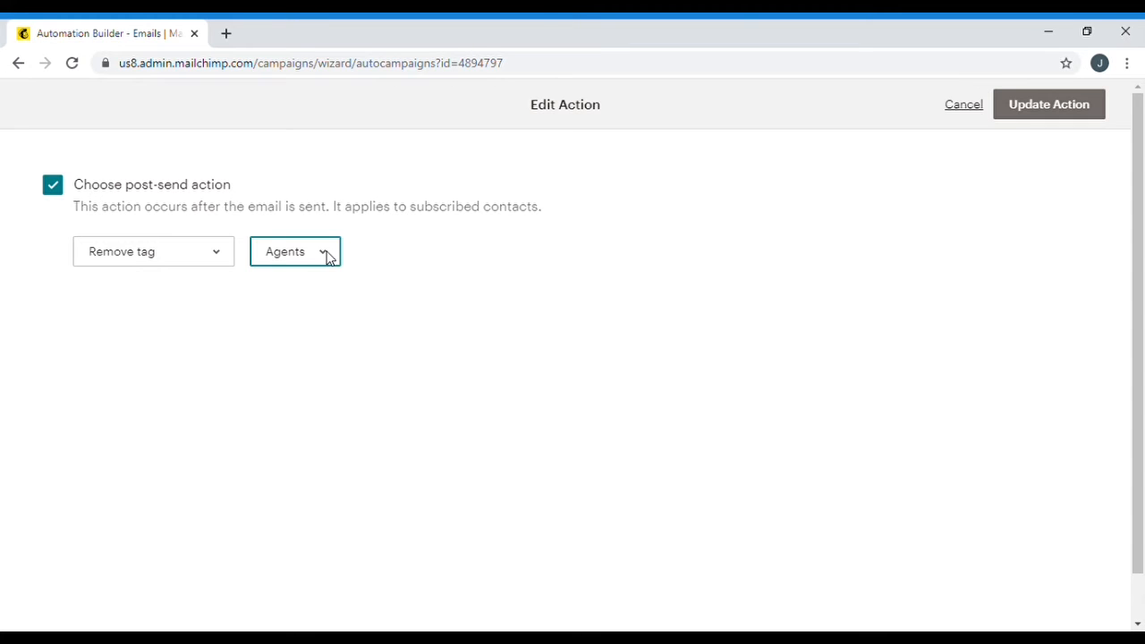
click(312, 304)
key(Down)
key(Up)
click(60, 194)
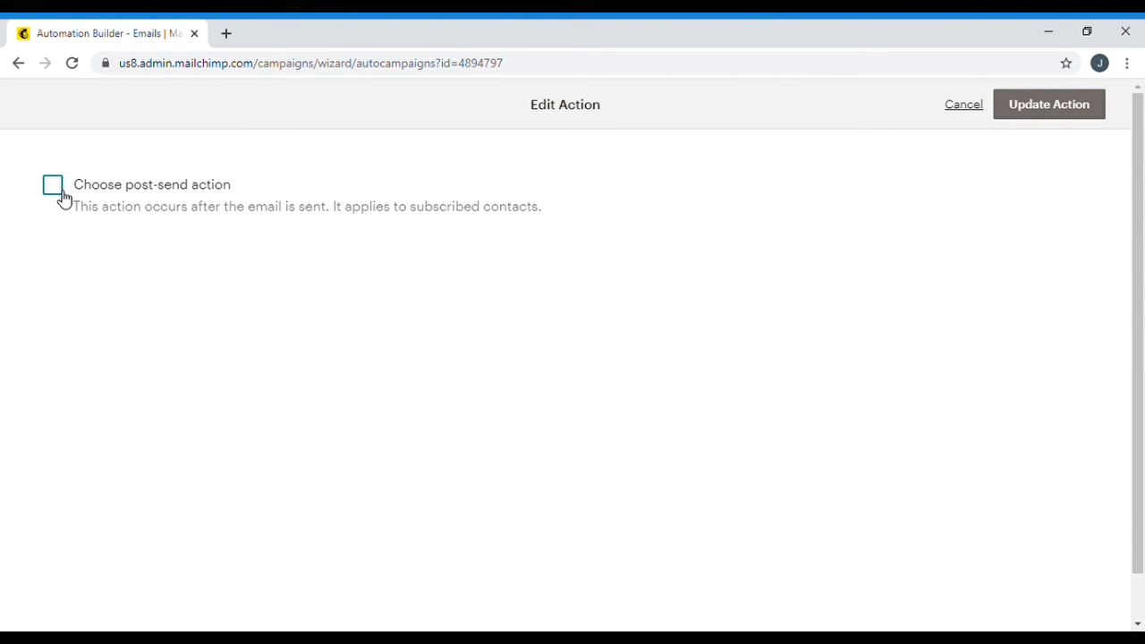
click(980, 111)
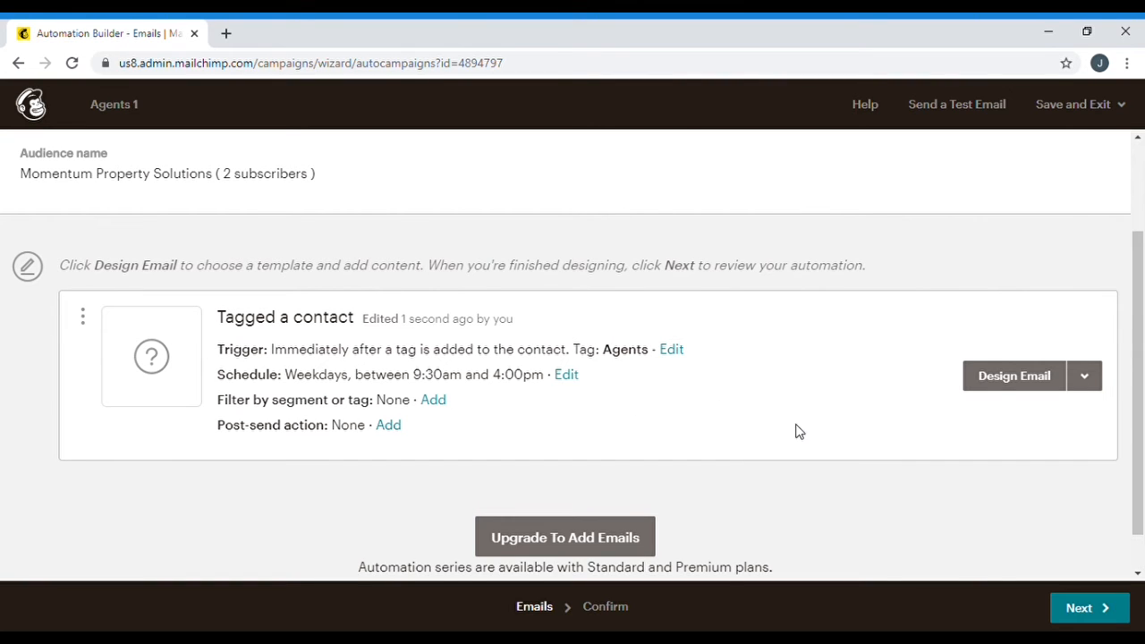
Name the email 'Agent 1' and give it the subject 'Just Following Up'
click(1001, 378)
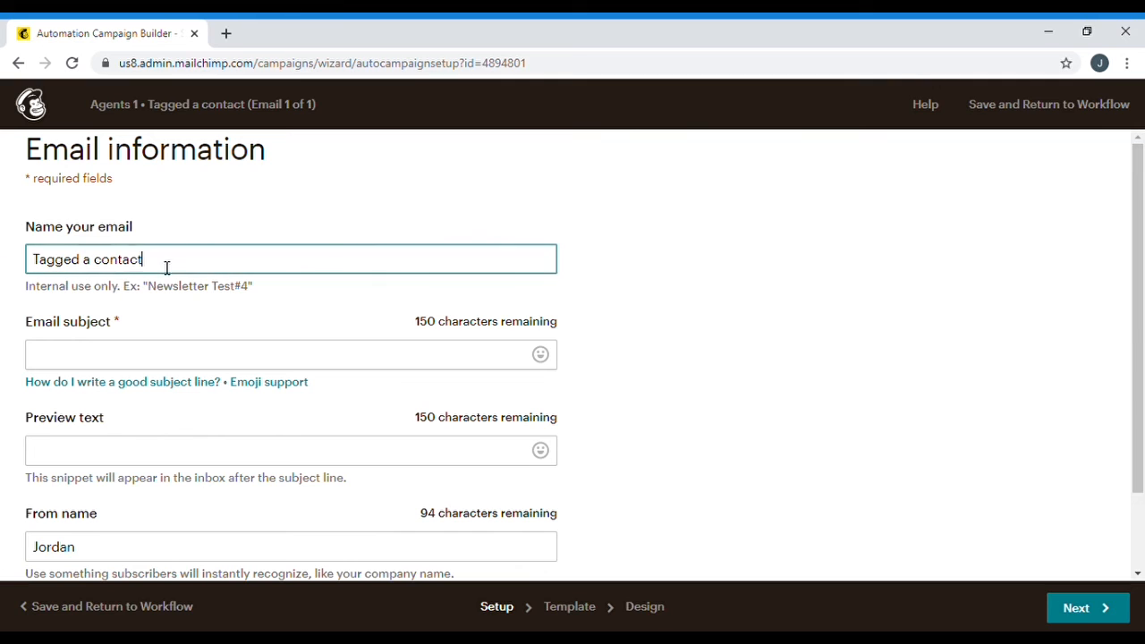
drag(166, 265, 4, 249)
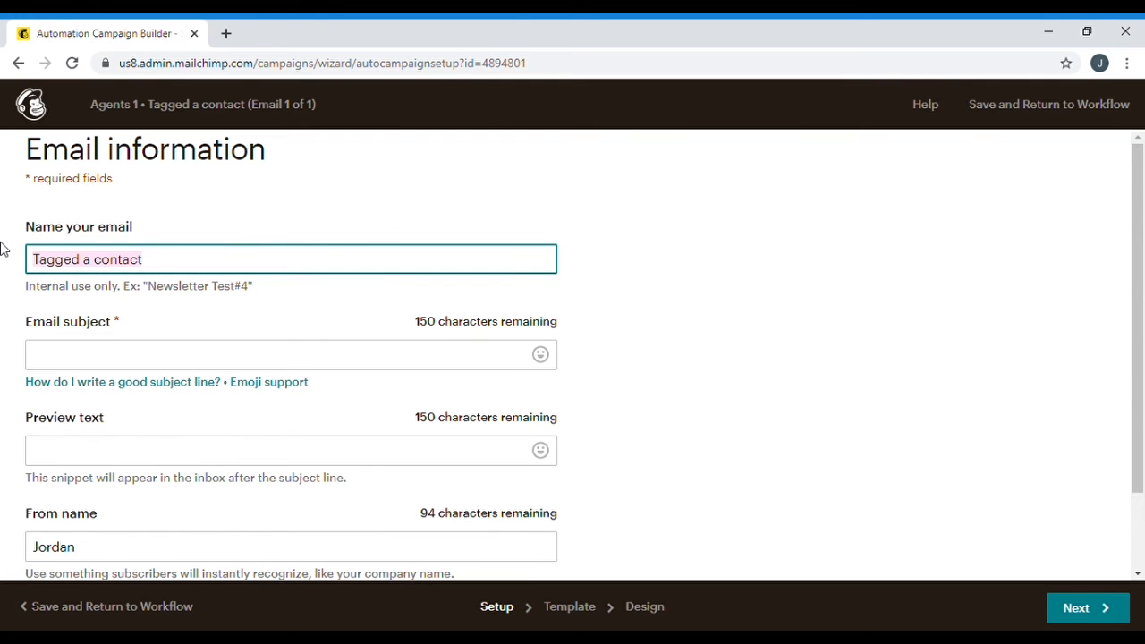
text(Agent 1)
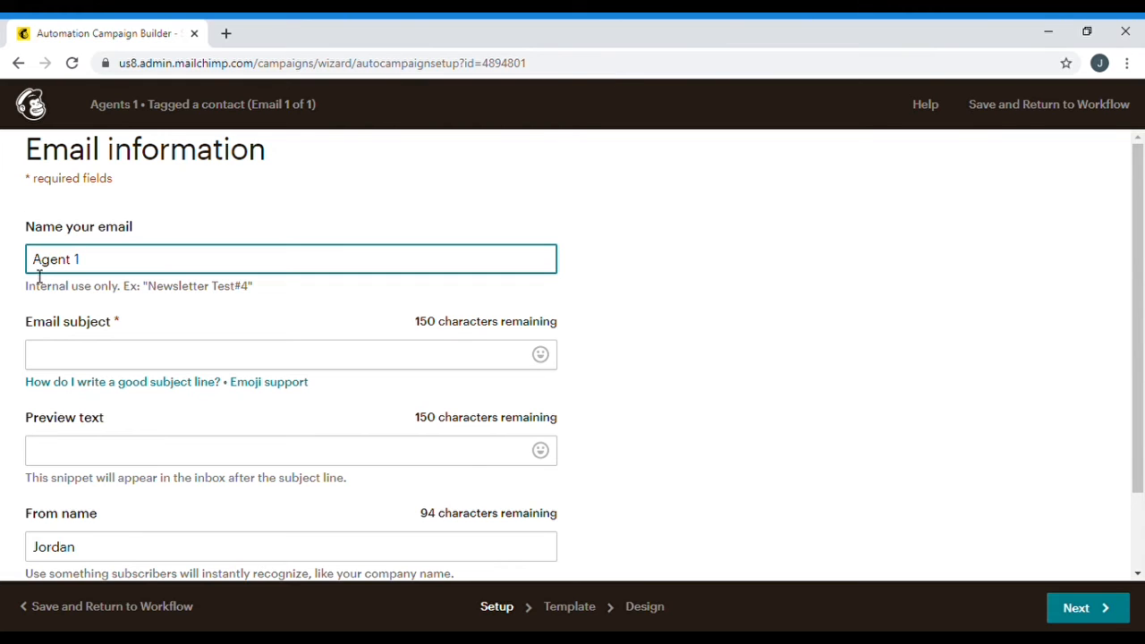
click(113, 355)
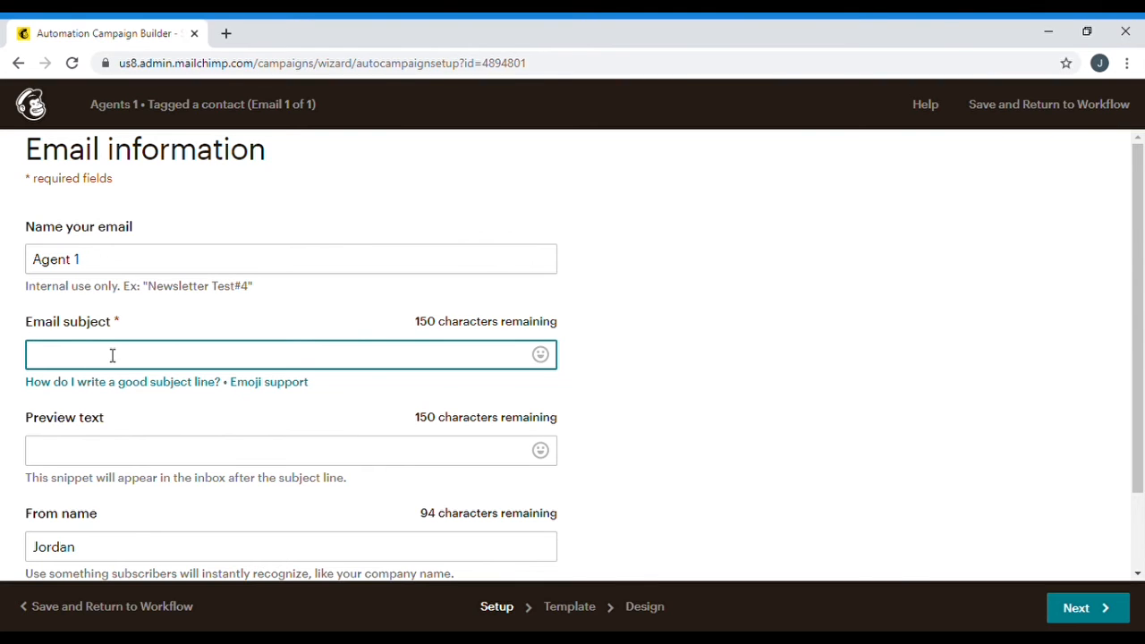
text(Just Following Up)
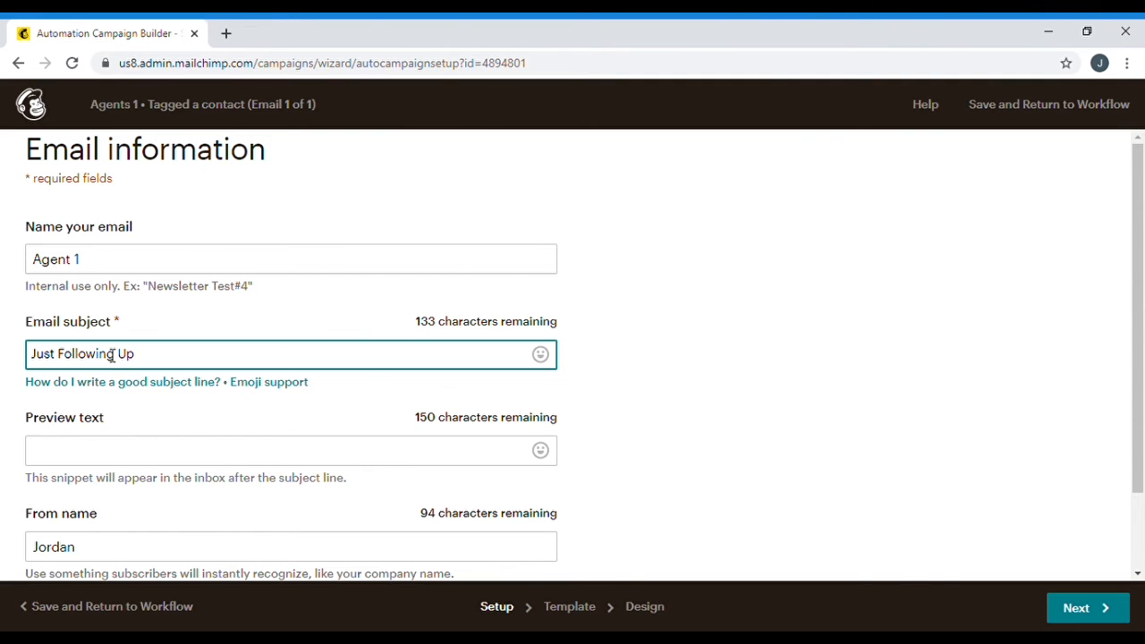
Add preview text 'Just wanted to follow up with you after our discussion', append the sender's surname to From name, continue
click(113, 444)
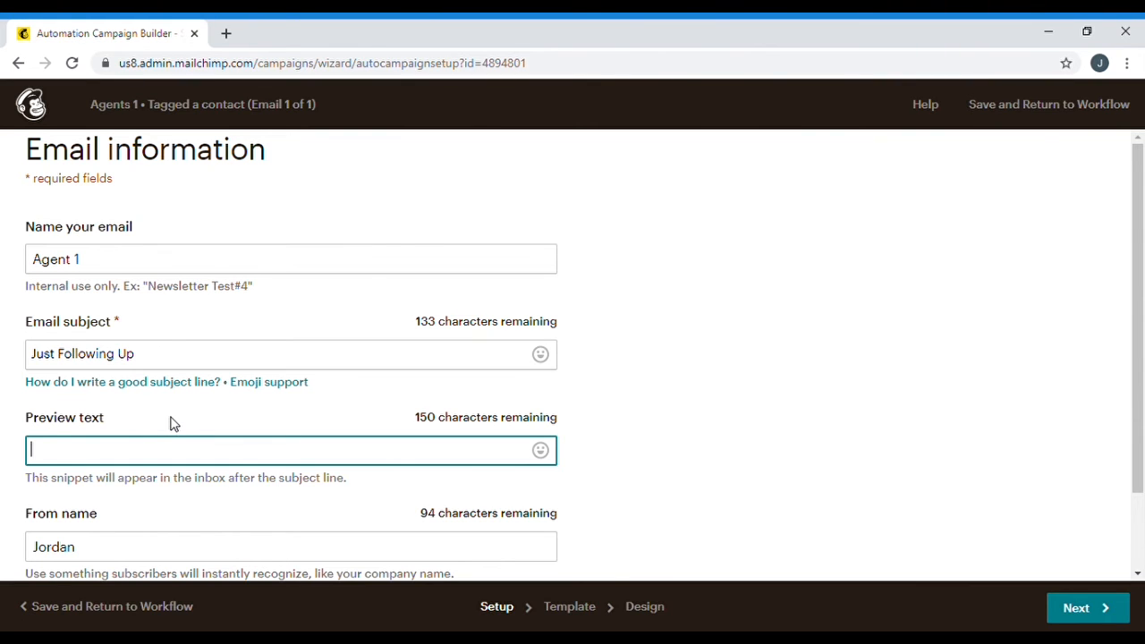
text(Just wanted to )
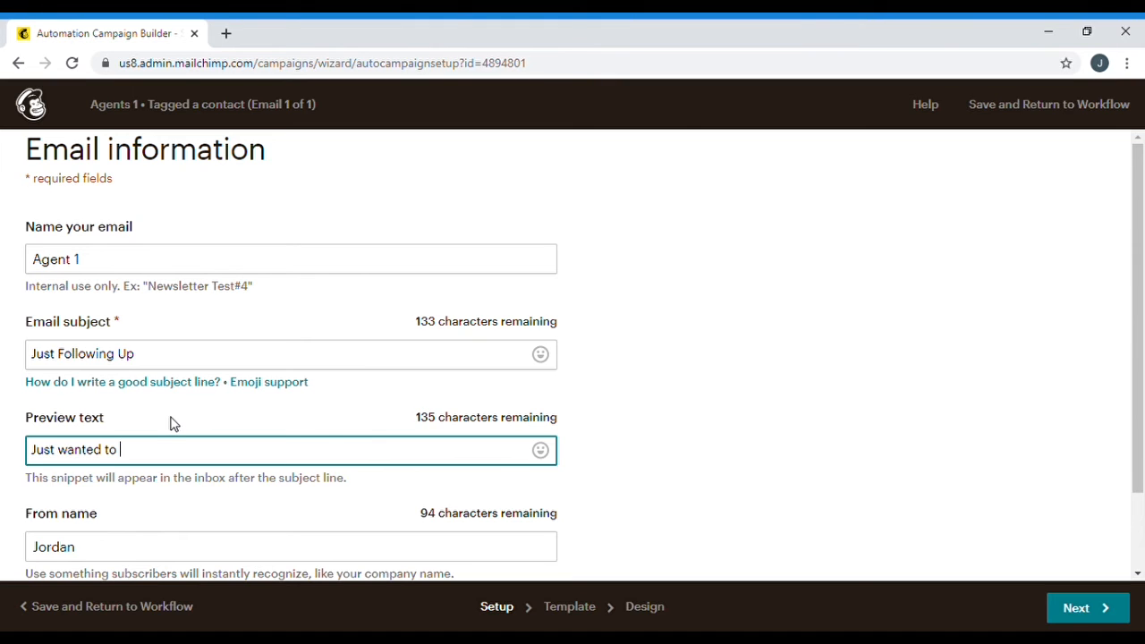
text(follow up with you after )
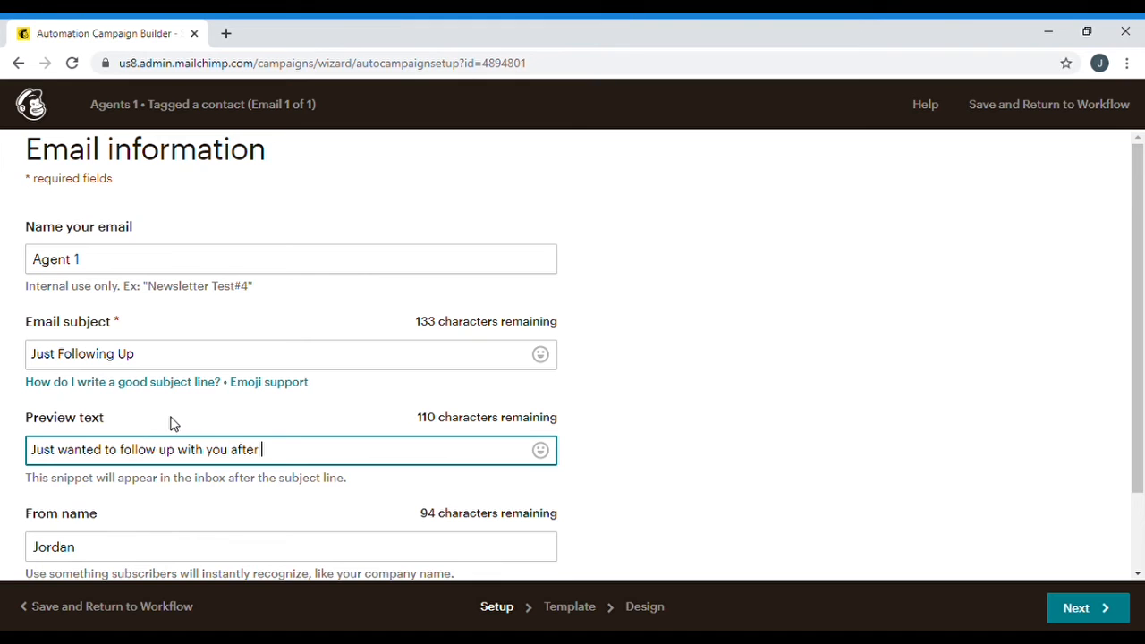
text(our discussion)
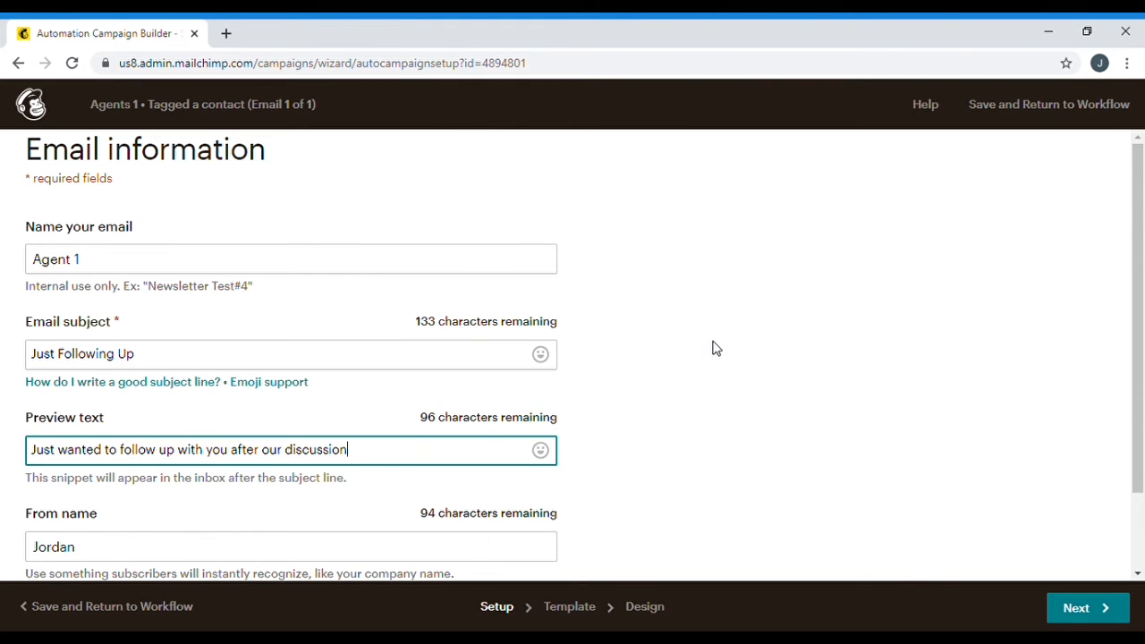
click(518, 354)
scroll(551, 322, down, 1)
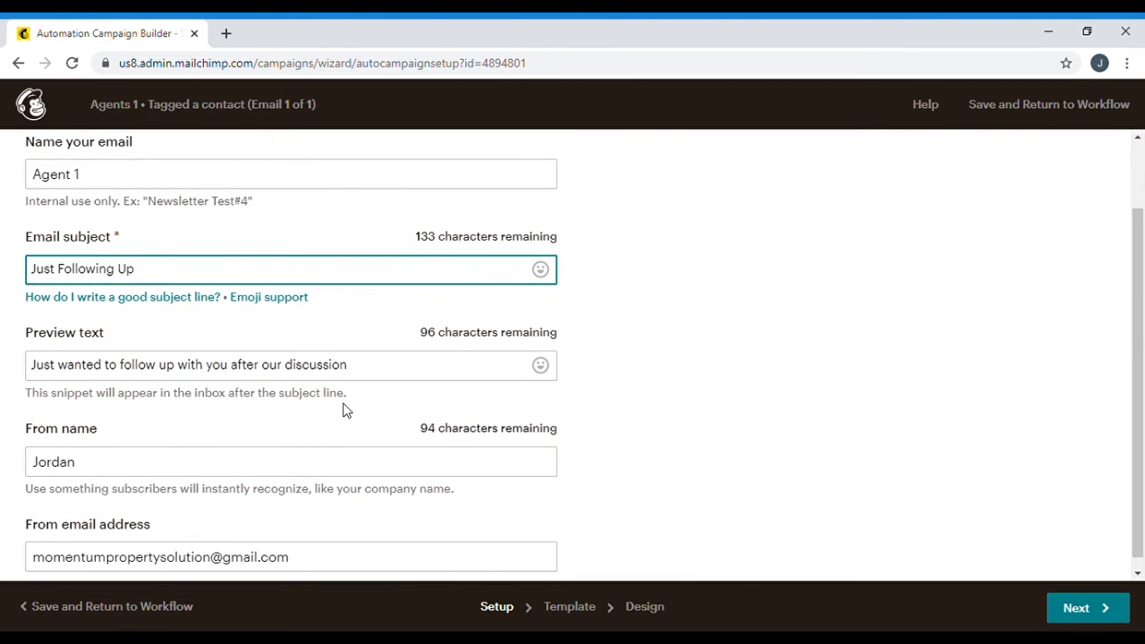
scroll(259, 418, down, 1)
click(150, 451)
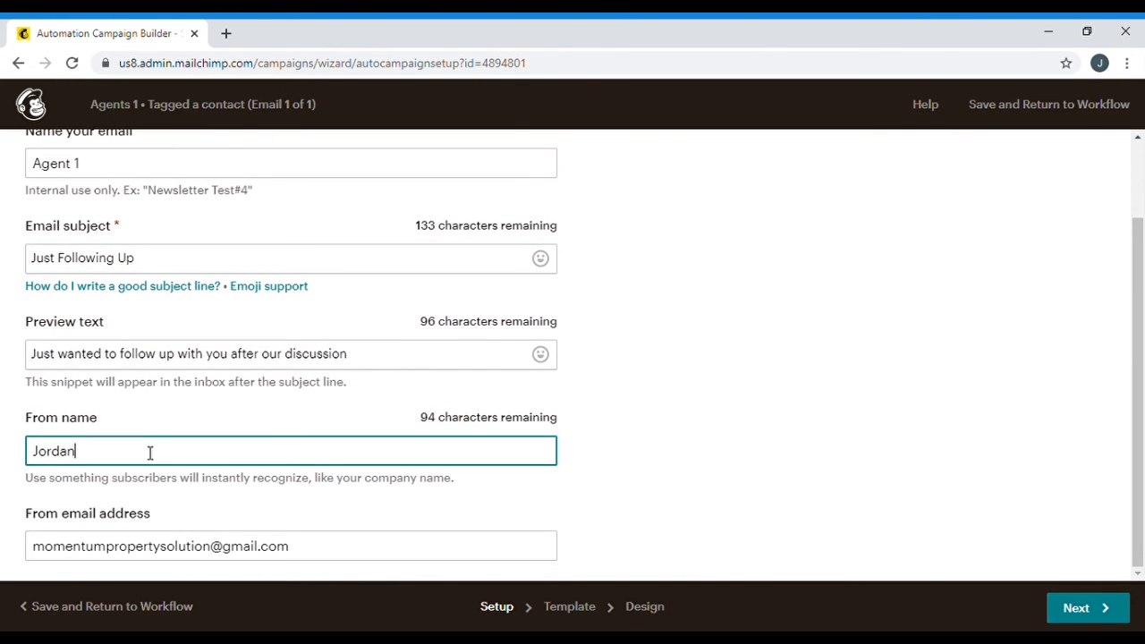
text(Fulmer)
click(668, 424)
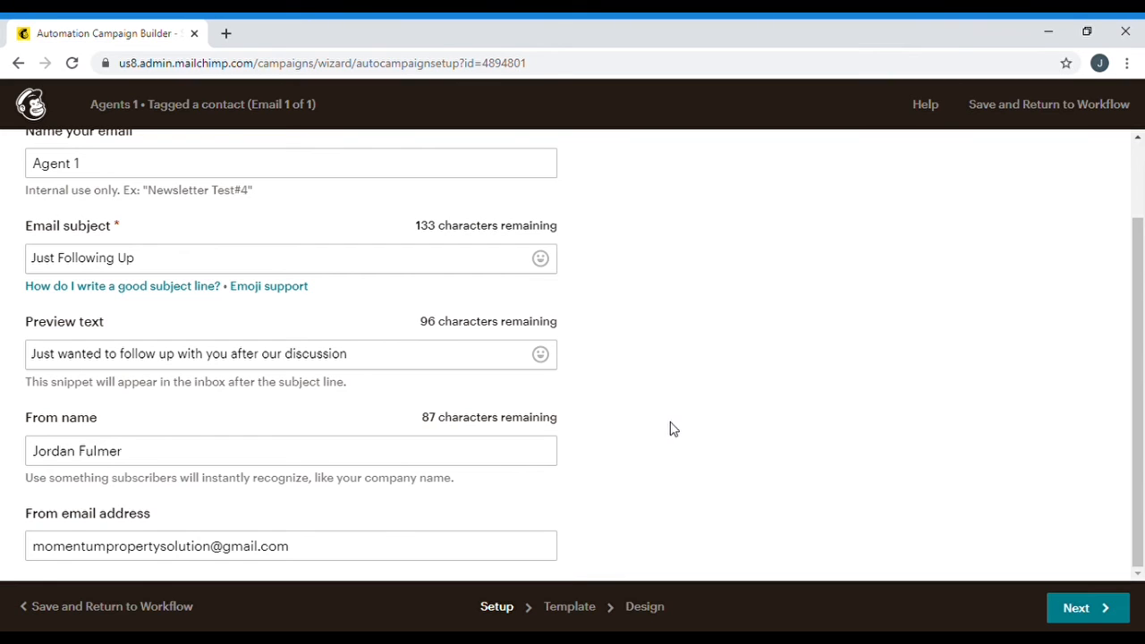
click(1086, 609)
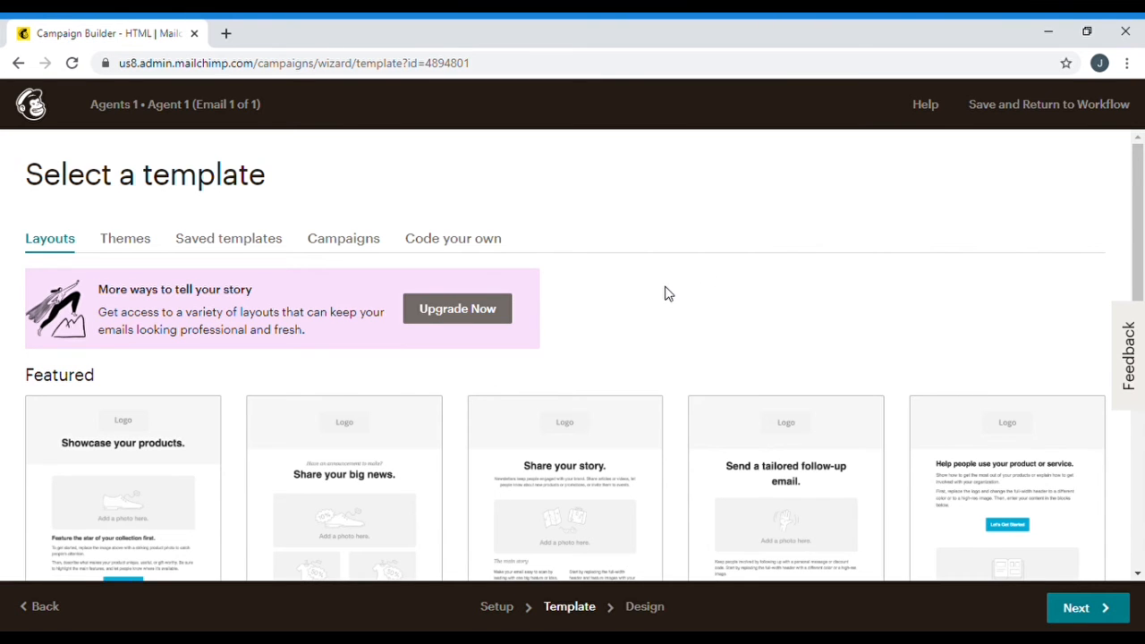
Look through the basic layouts and past campaigns as possible templates for the Agent 1 email
scroll(667, 295, down, 2)
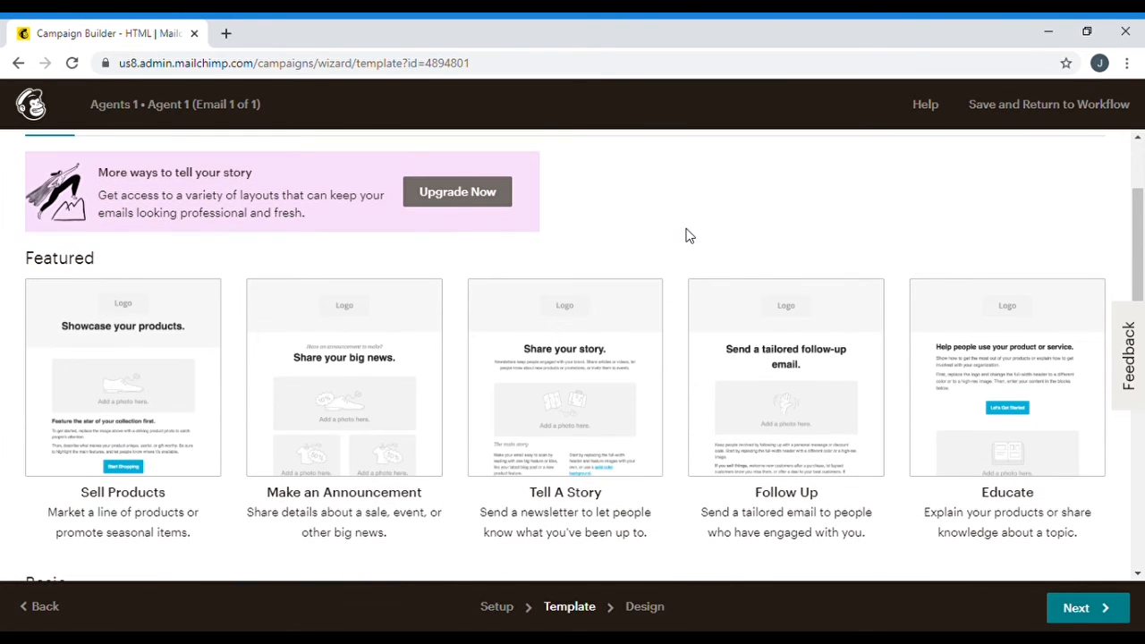
scroll(685, 235, down, 1)
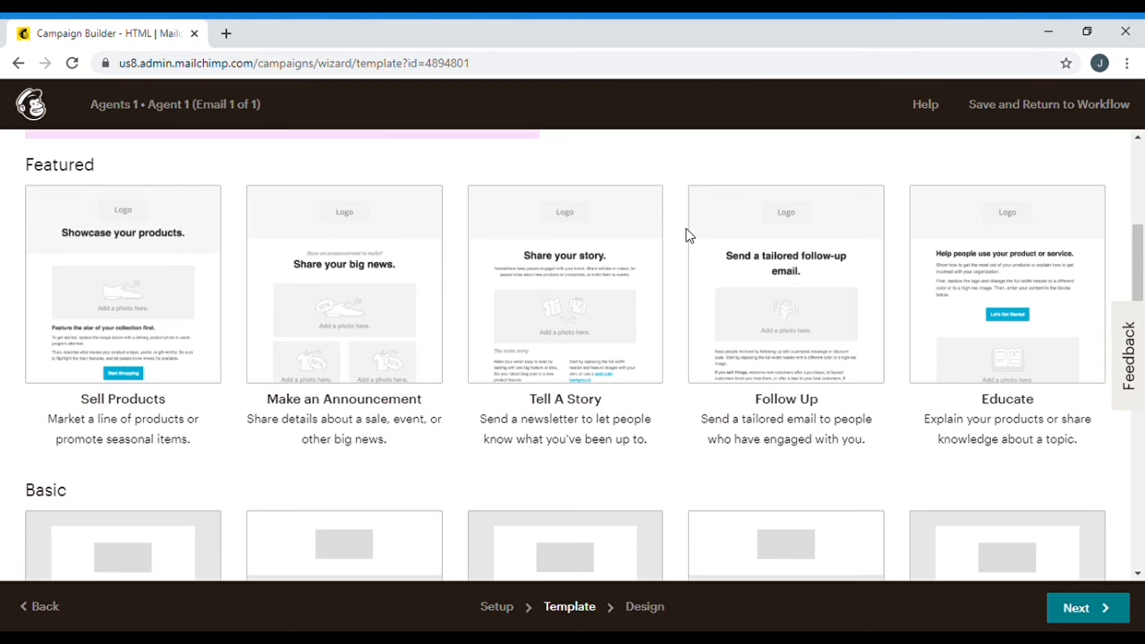
scroll(685, 236, up, 1)
scroll(685, 236, down, 3)
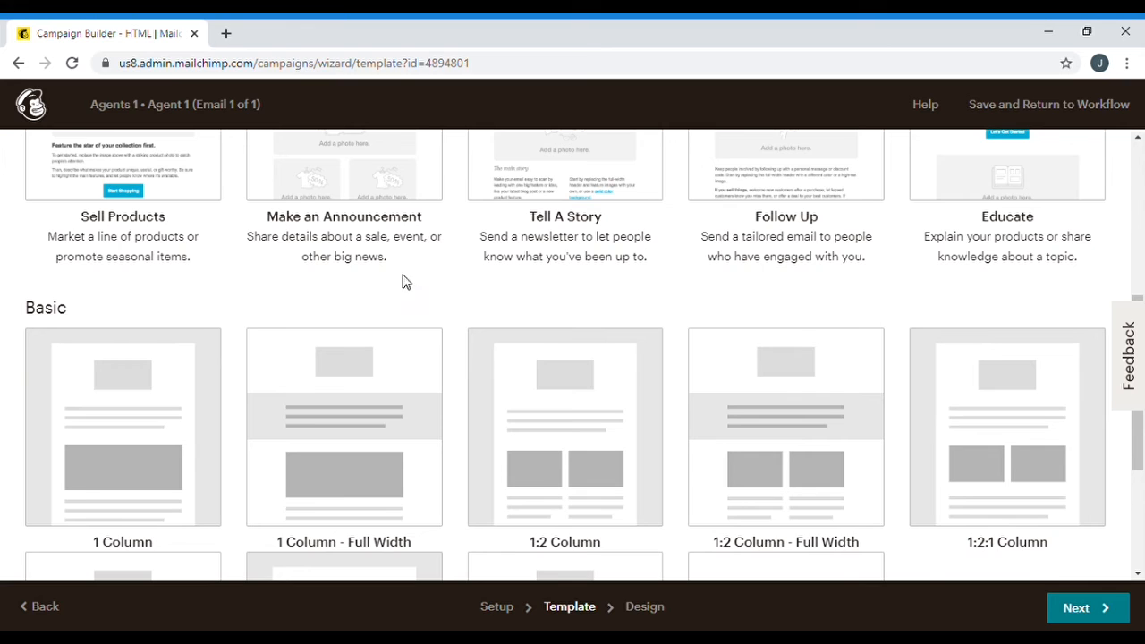
scroll(488, 292, up, 2)
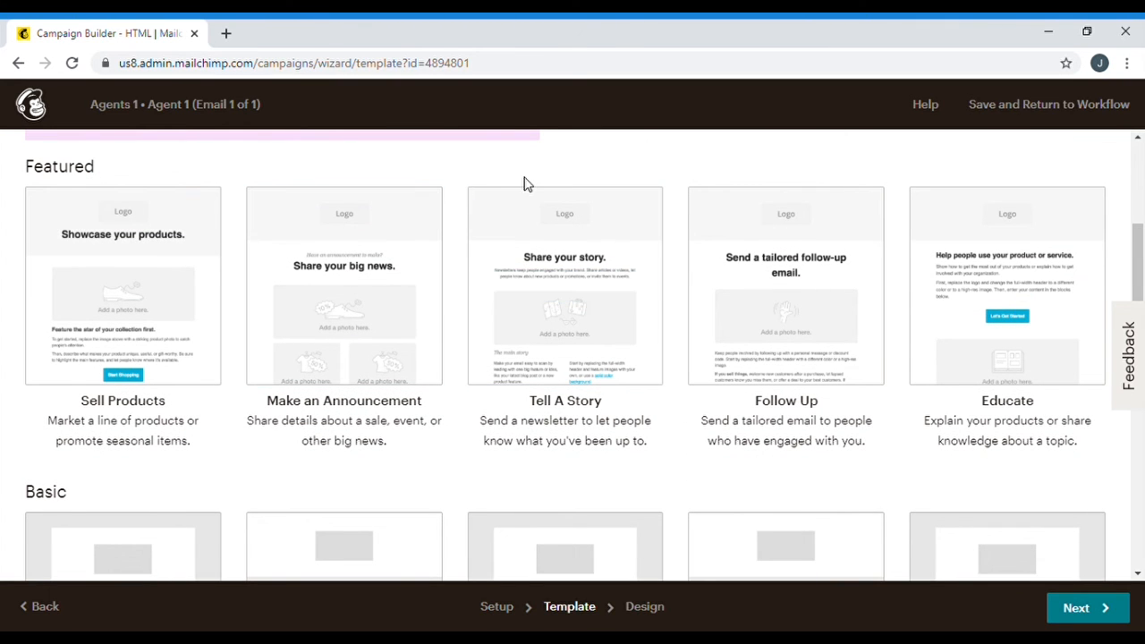
scroll(704, 165, up, 2)
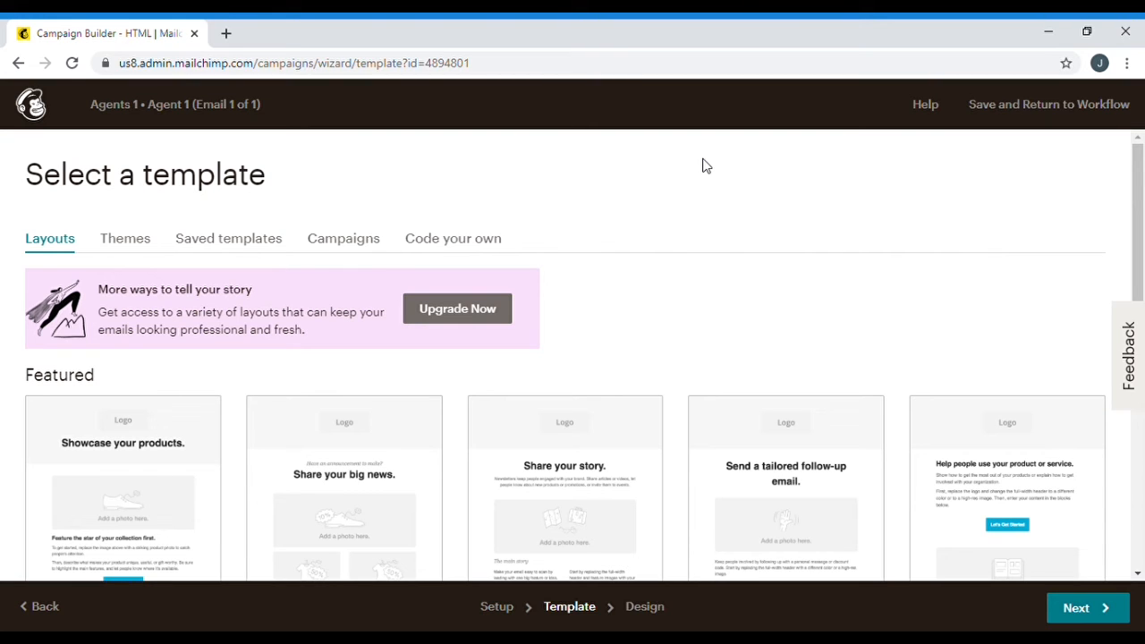
scroll(679, 253, down, 6)
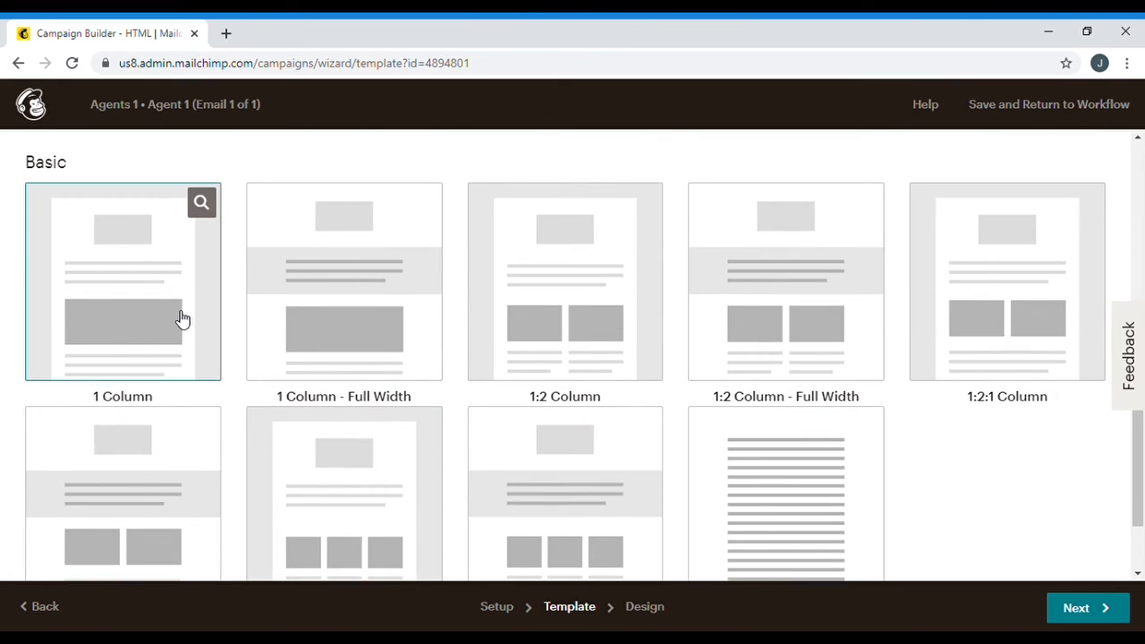
scroll(237, 308, up, 6)
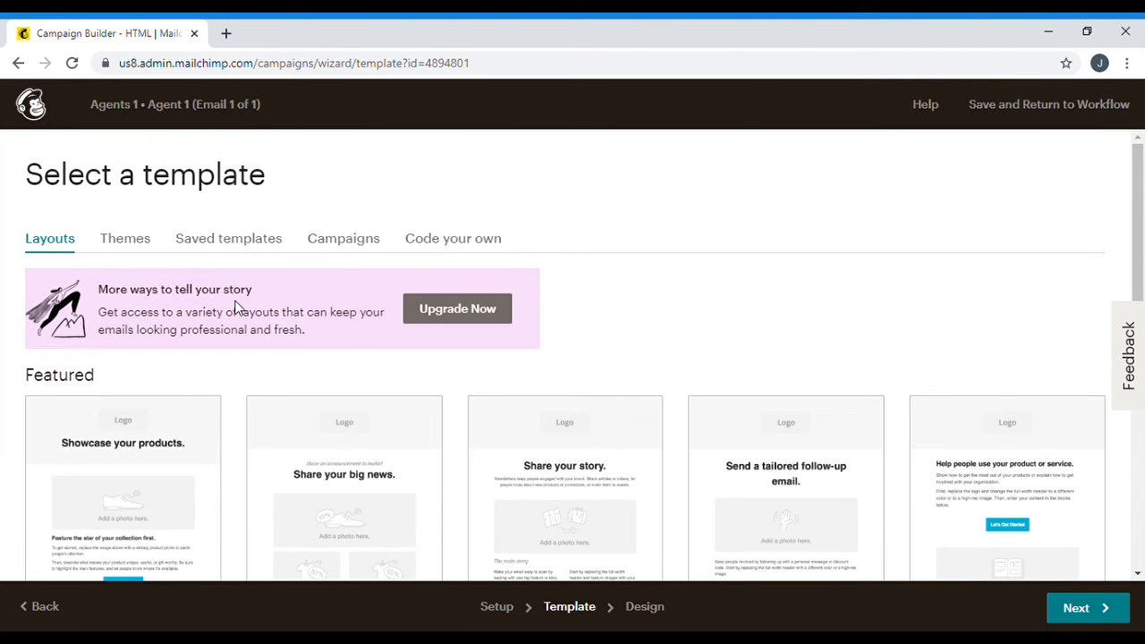
click(339, 251)
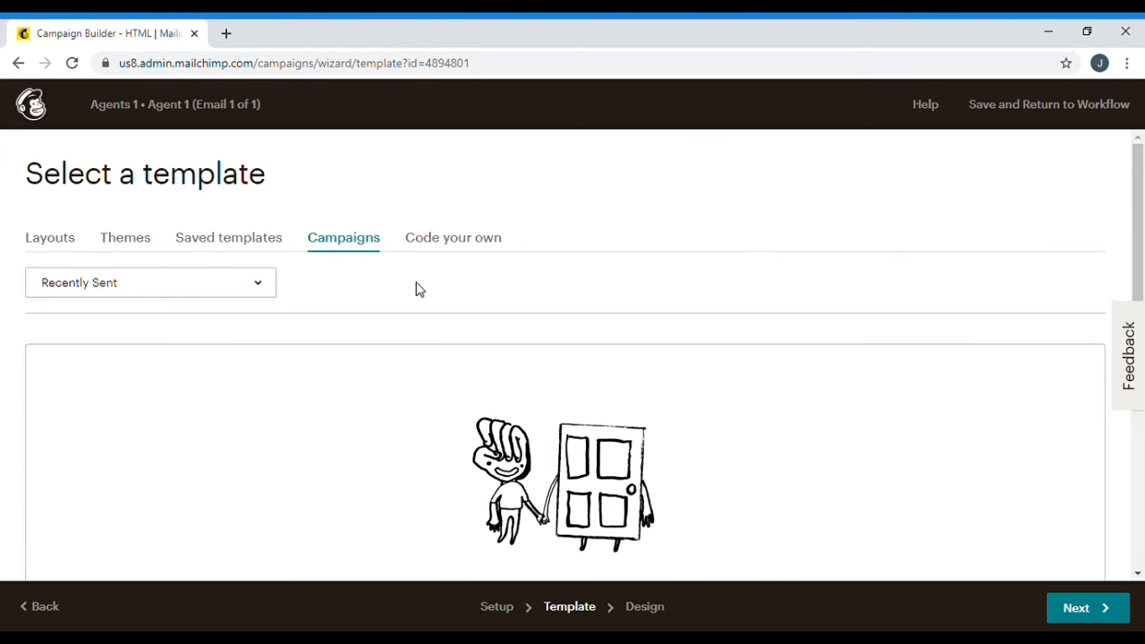
scroll(416, 288, down, 2)
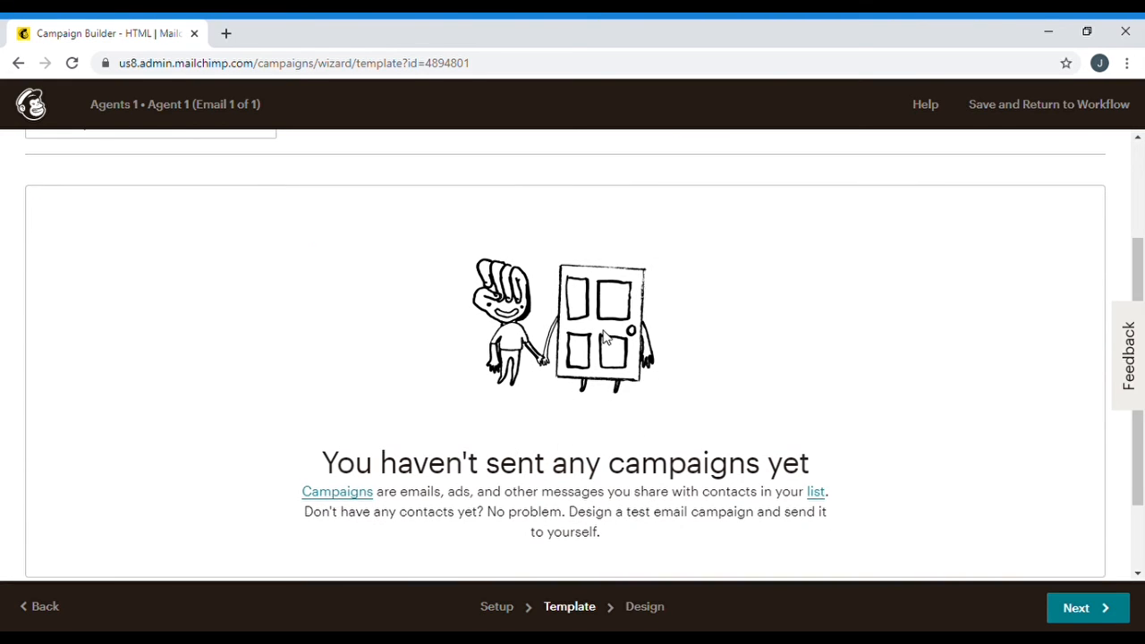
scroll(565, 360, up, 2)
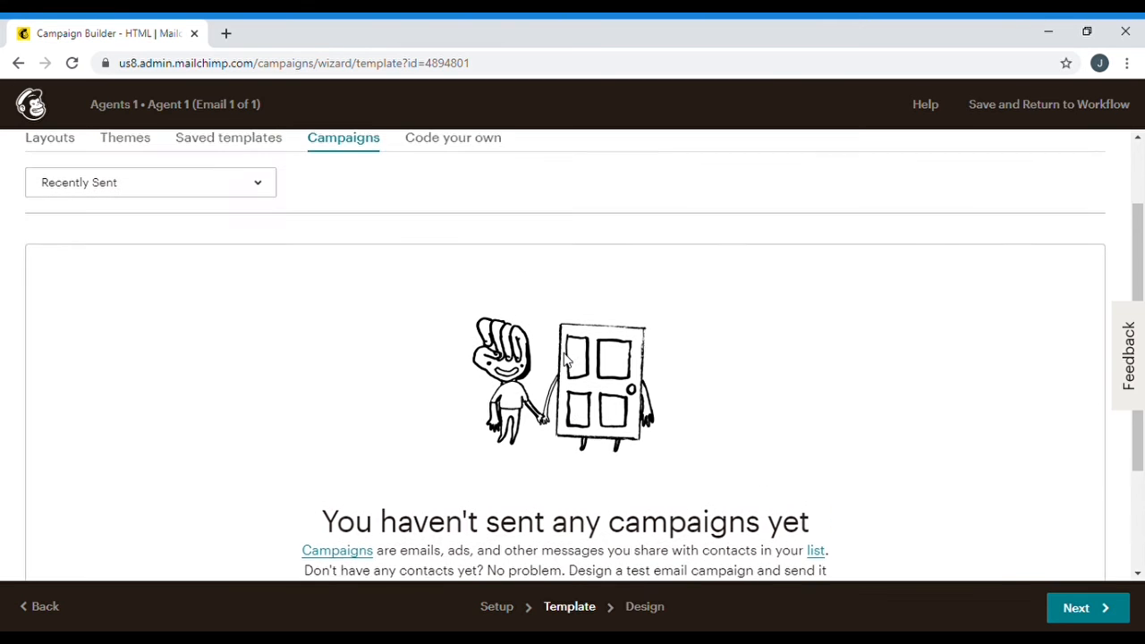
scroll(564, 361, down, 1)
scroll(564, 359, down, 2)
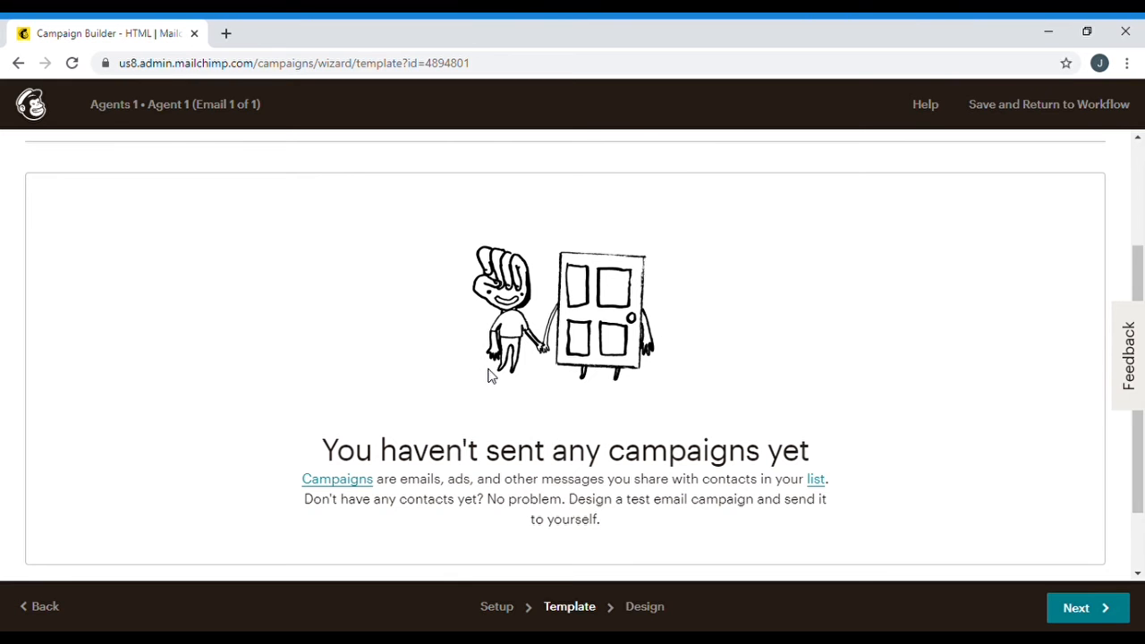
scroll(503, 344, up, 2)
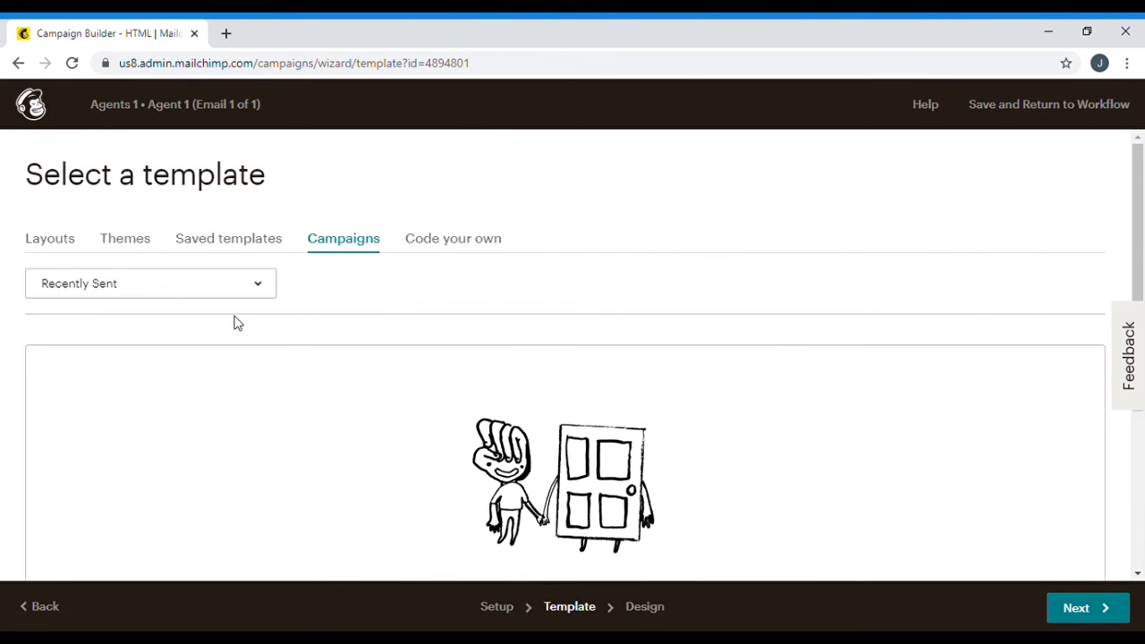
Pick the 1 Column layout under Basic as the email template
click(61, 242)
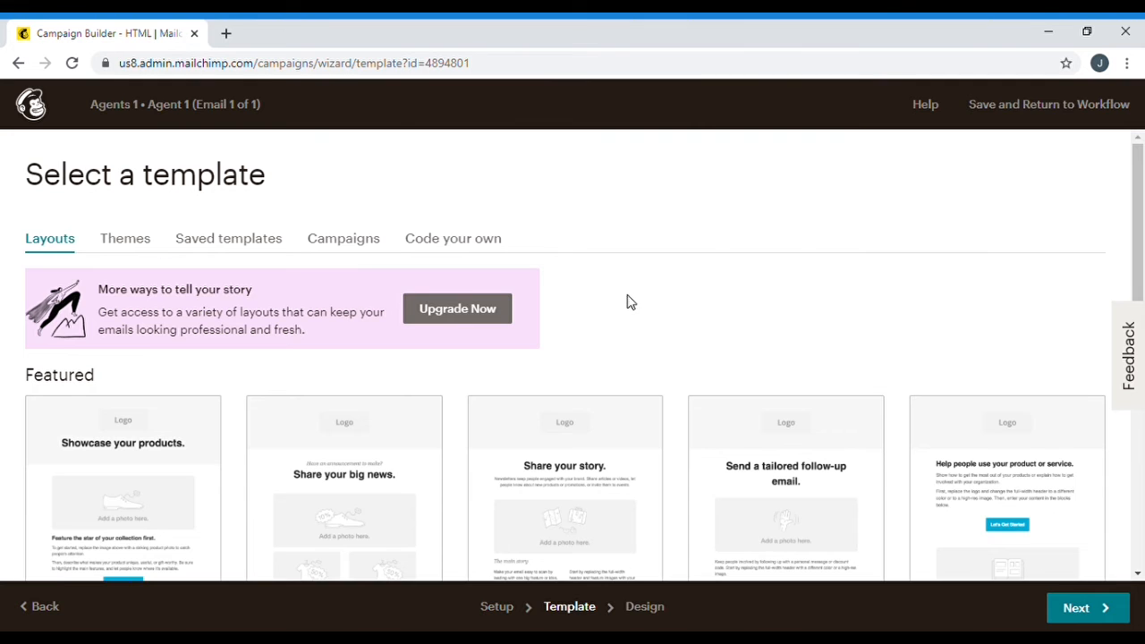
scroll(629, 303, down, 6)
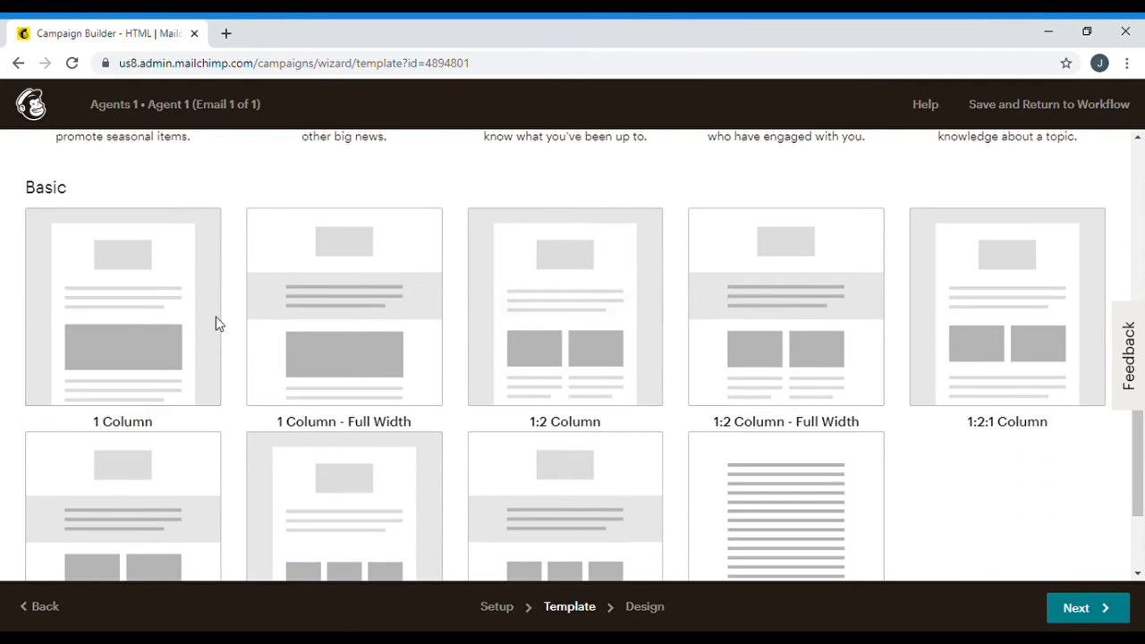
click(158, 304)
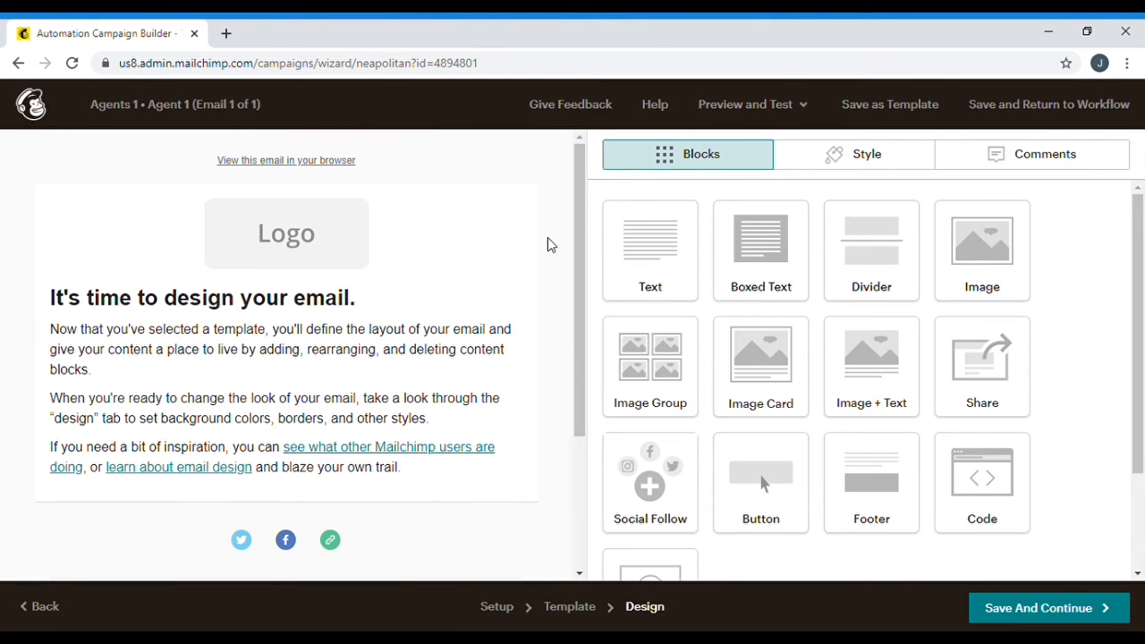
Delete the starter 'It's time to design your email' text block below the logo
mouse_move(361, 287)
mouse_move(346, 239)
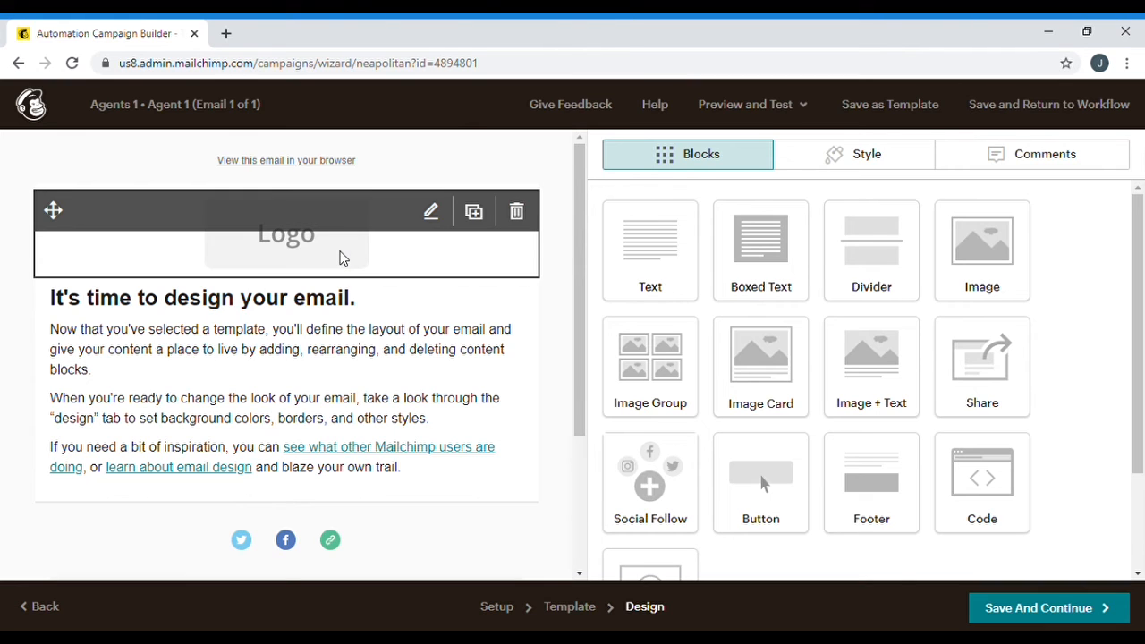
mouse_move(299, 332)
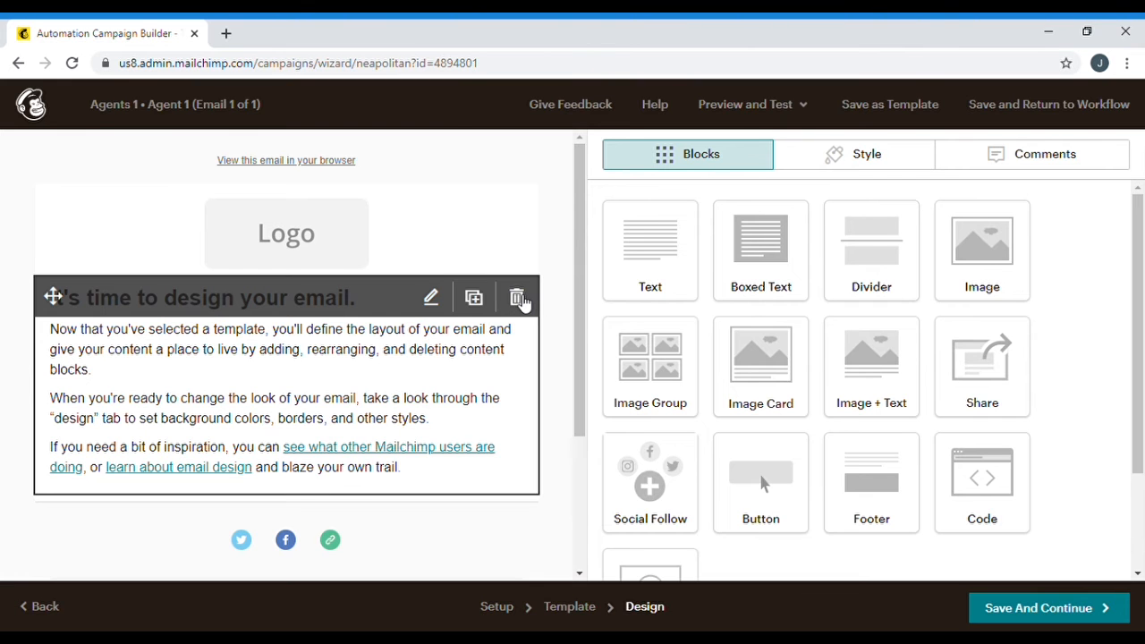
click(518, 300)
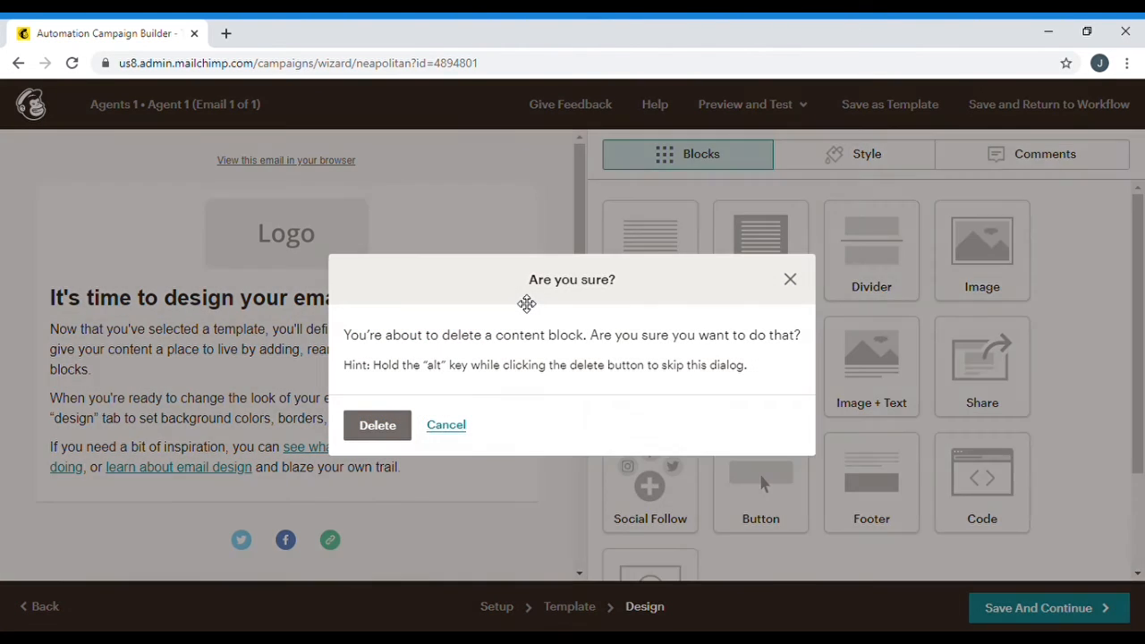
click(375, 425)
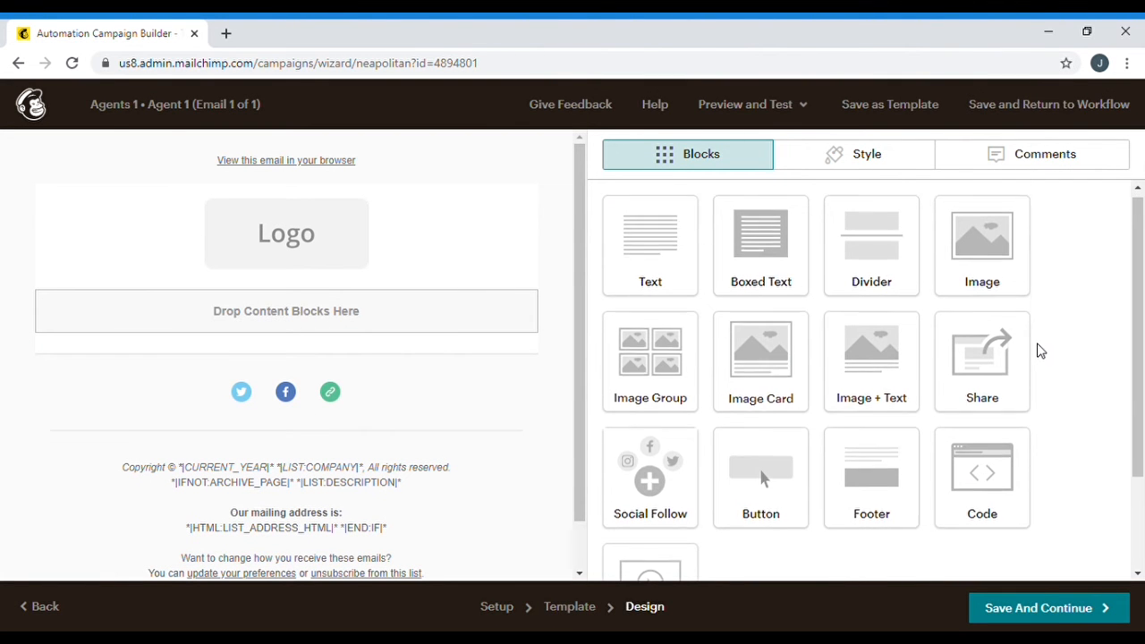
scroll(1038, 348, down, 2)
scroll(1038, 350, up, 1)
scroll(1039, 350, up, 1)
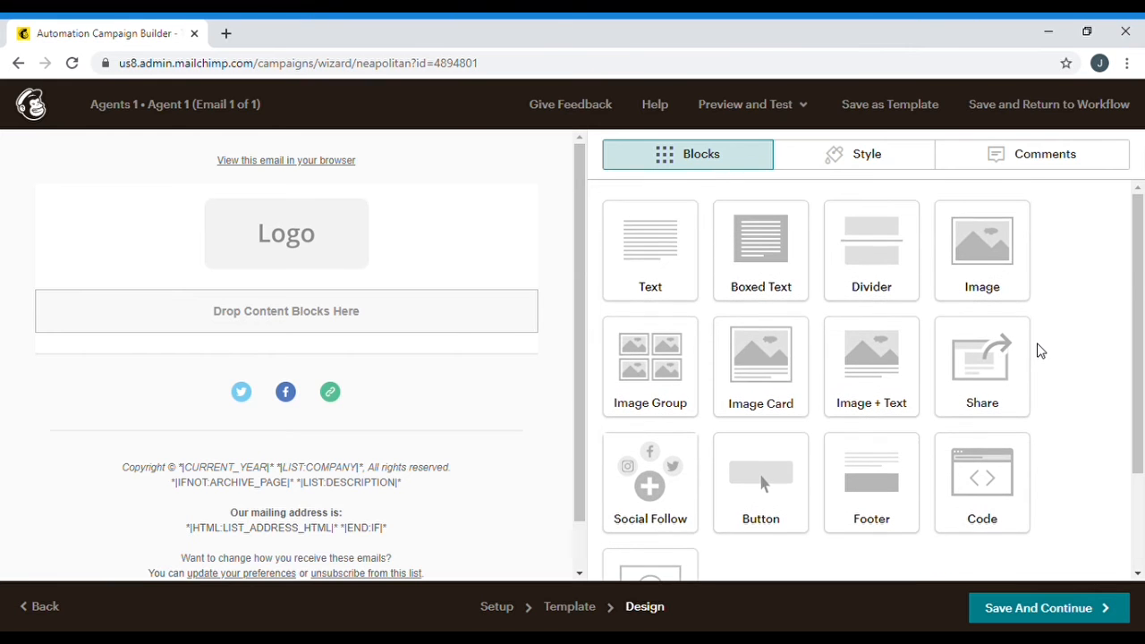
Add a Text block and replace its placeholder with 'Hey' plus the First Name merge tag
drag(659, 253, 288, 311)
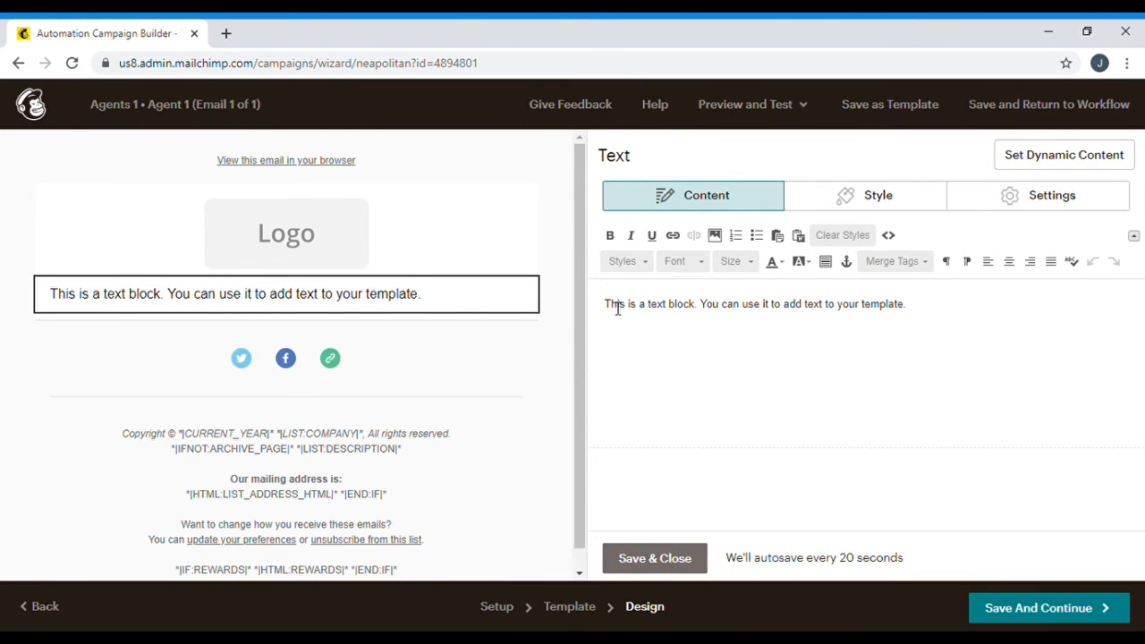
drag(605, 305, 974, 322)
key(BackSpace)
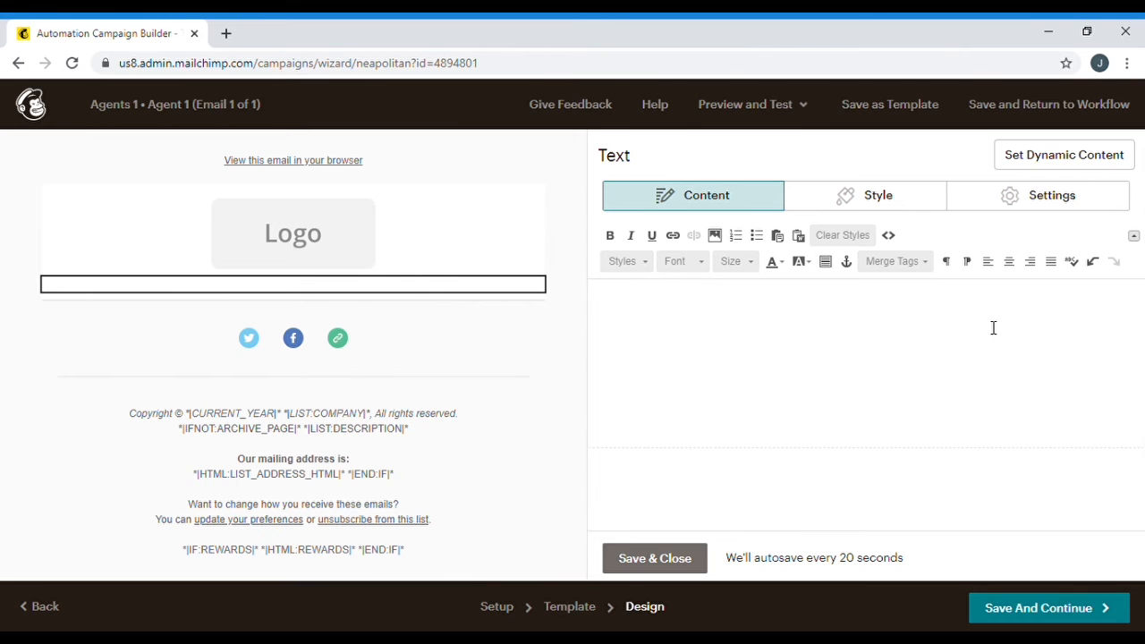
text(Hey)
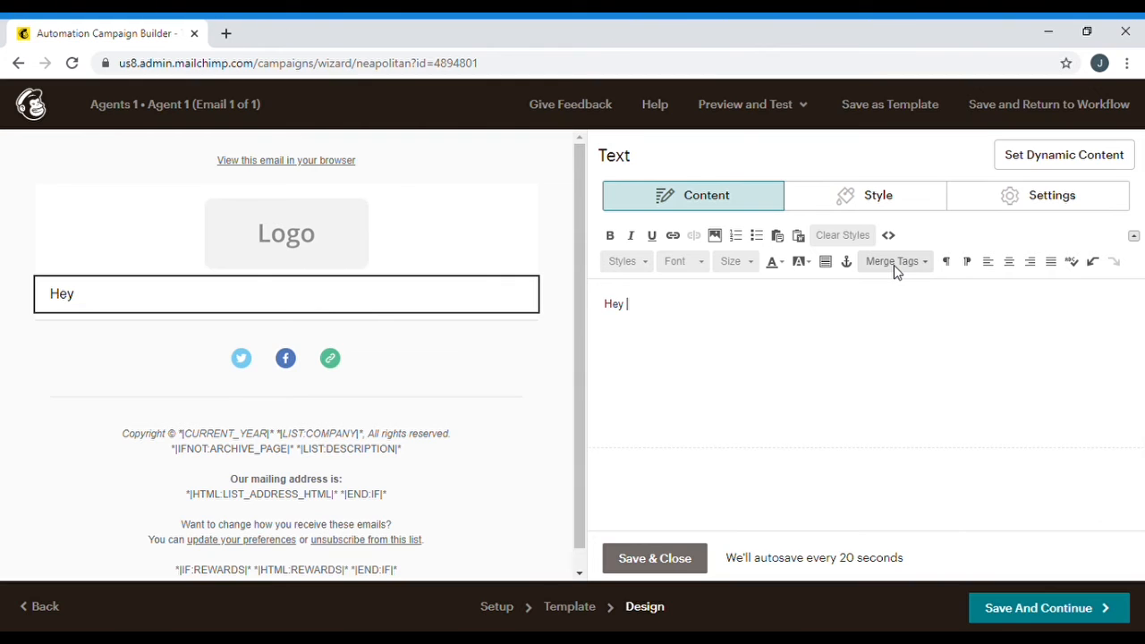
click(893, 264)
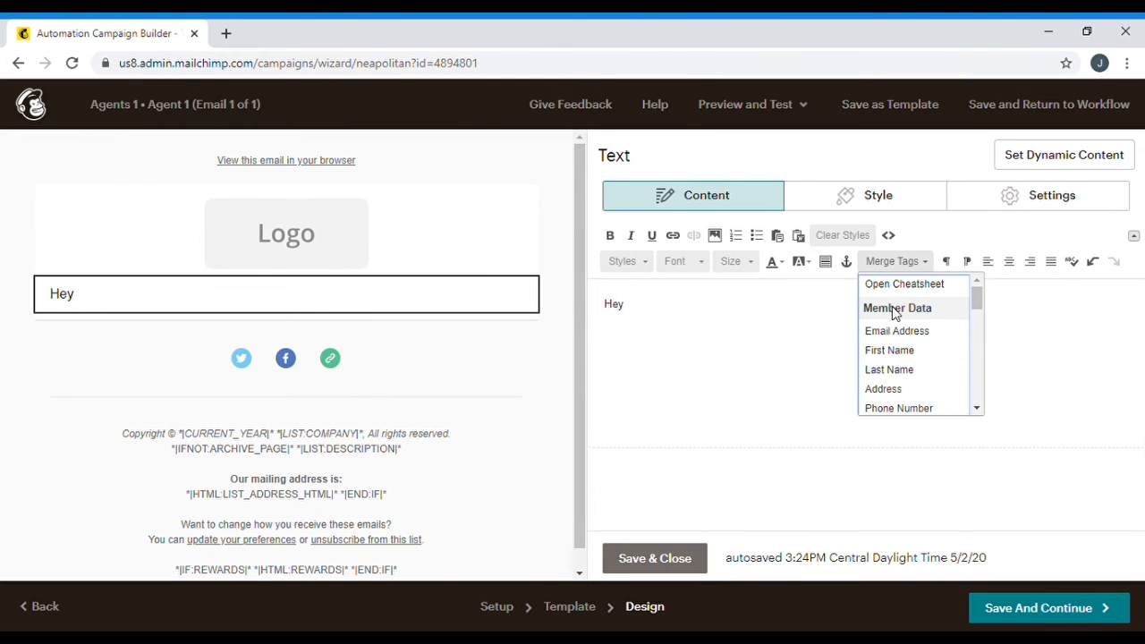
click(898, 352)
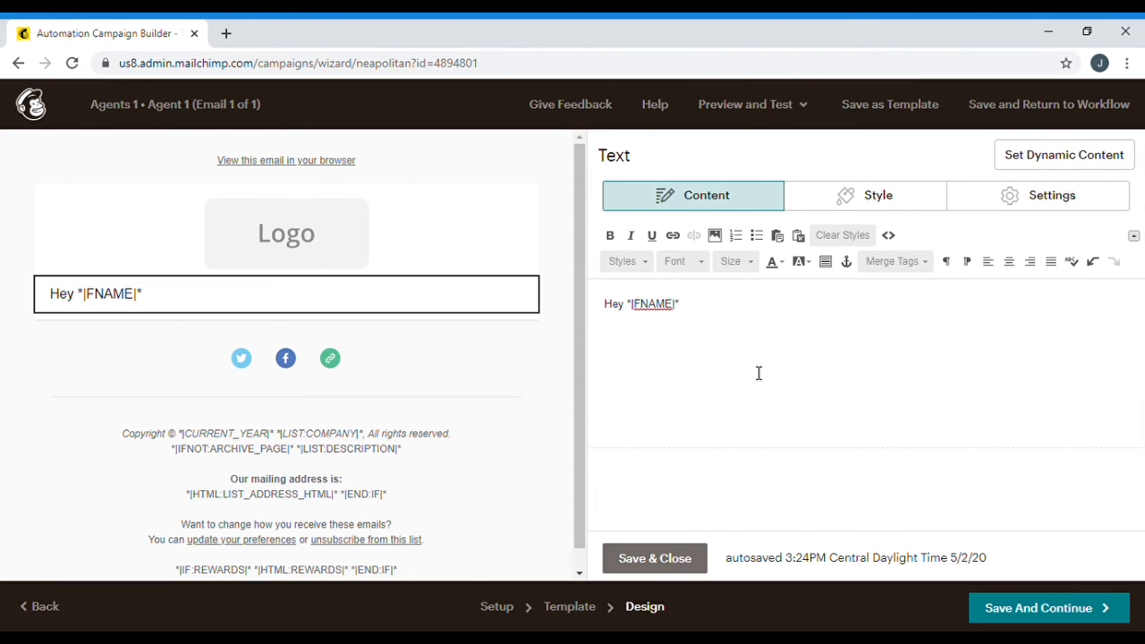
Add the sender introduction line and the sentence 'Just wantred to follow up with you..'
key(Return)
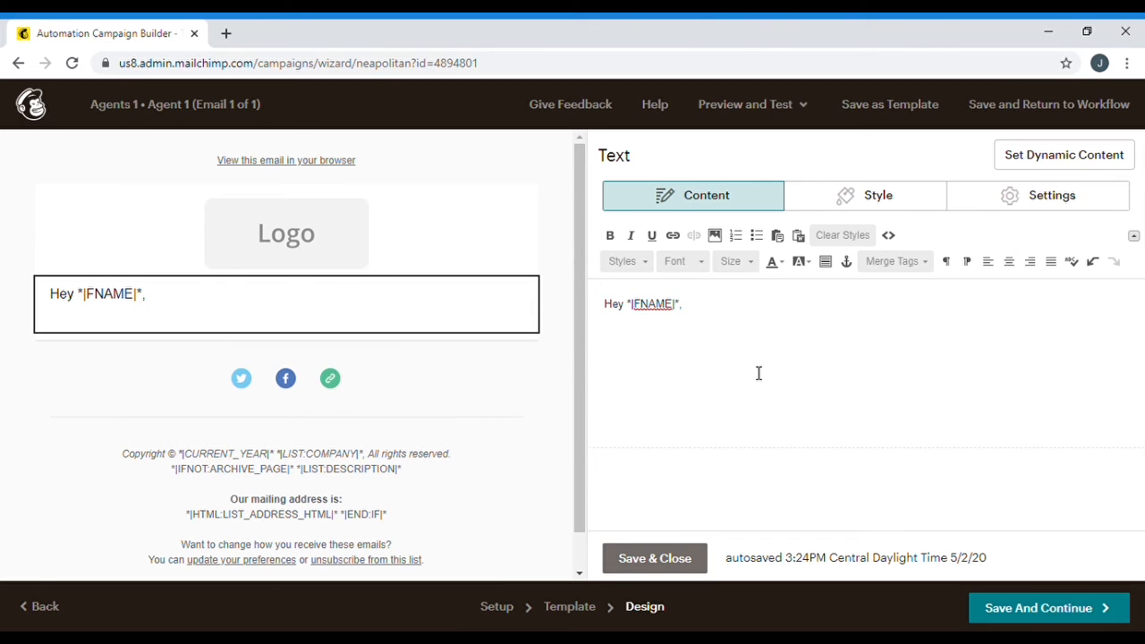
text(Jordan Fulmer)
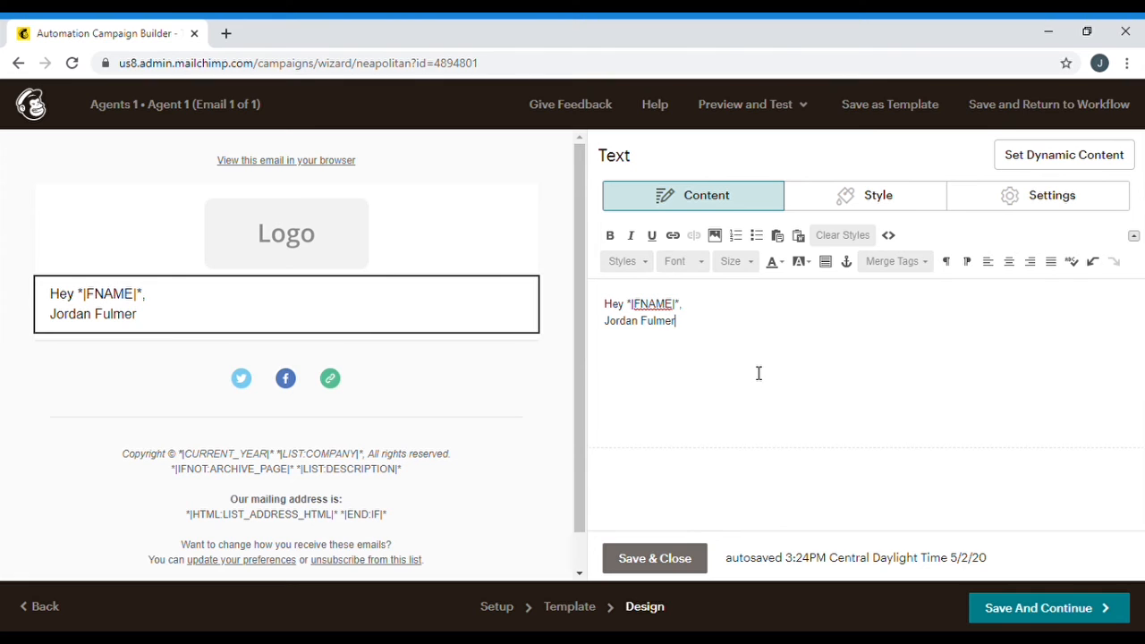
text( here...)
key(Return)
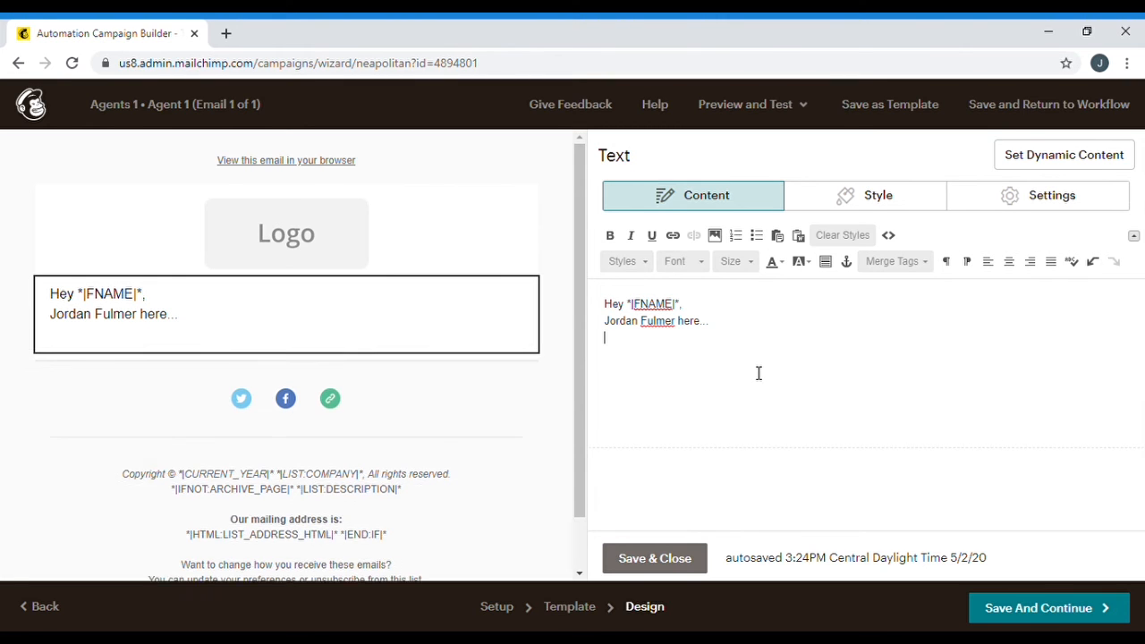
key(Return)
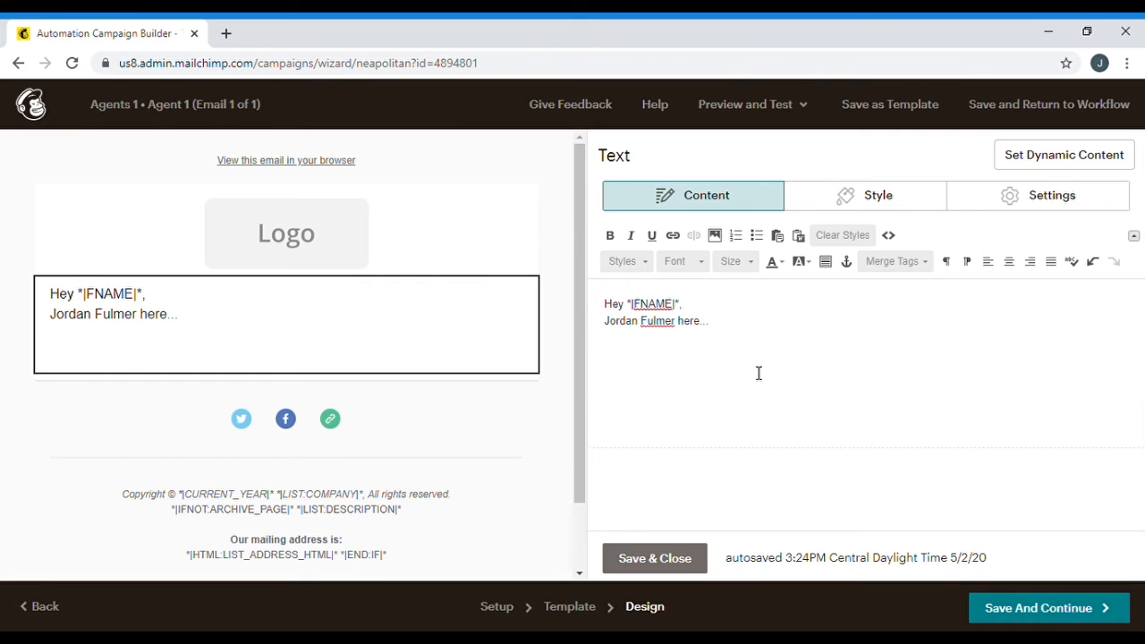
text(Just wantref)
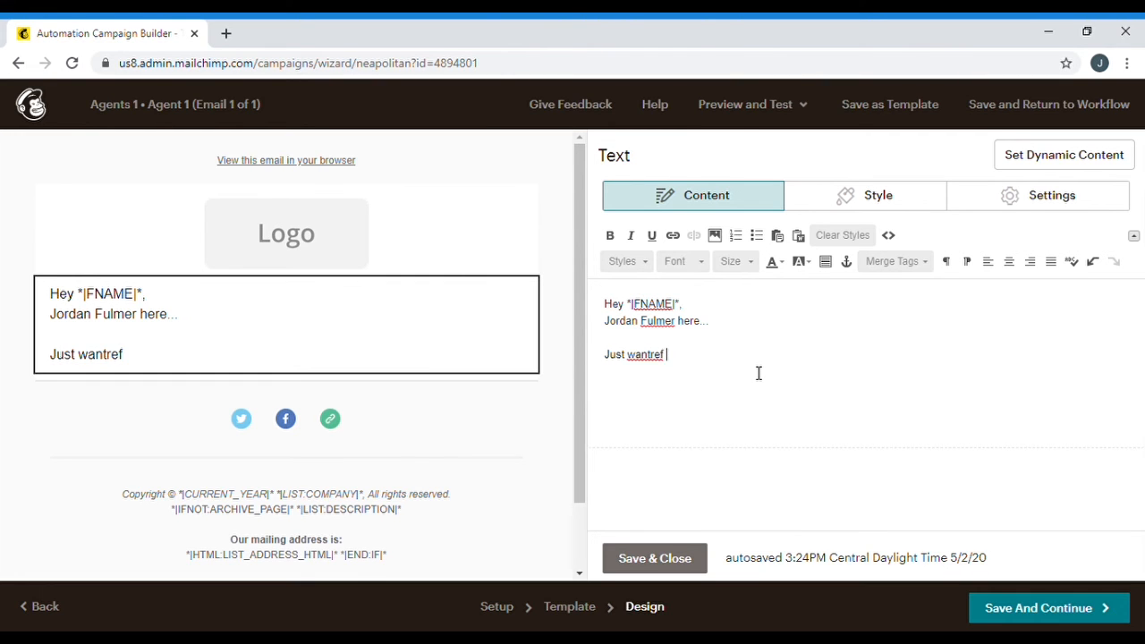
key(BackSpace)
key(BackSpace)
text(d to follow up with you...)
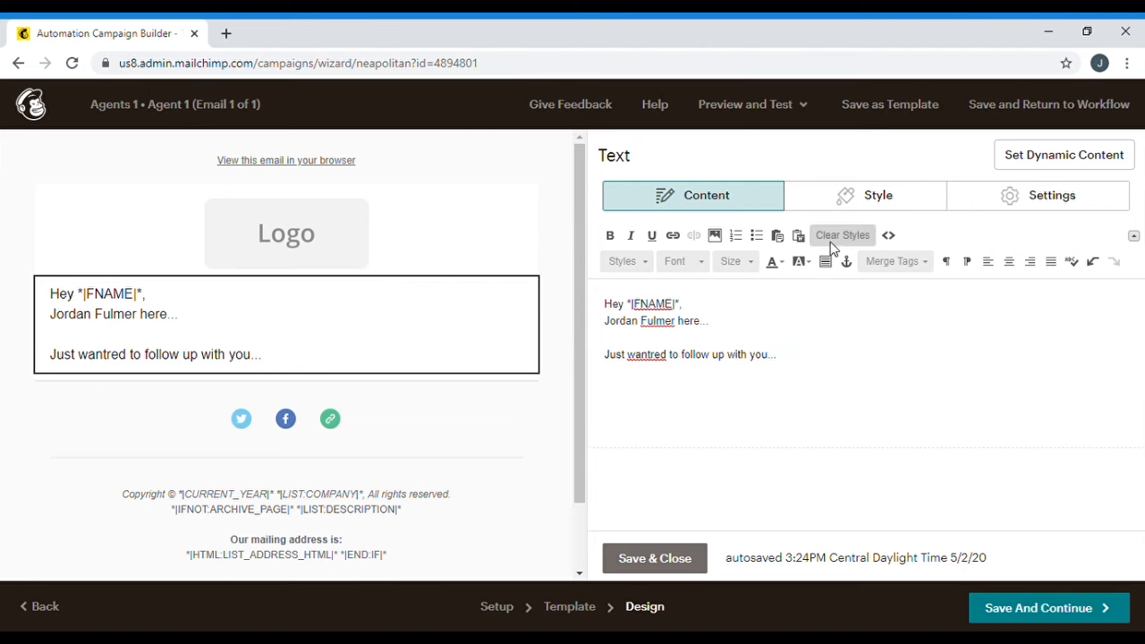
Style the text block in Trebuchet MS with text colour #030303
click(854, 205)
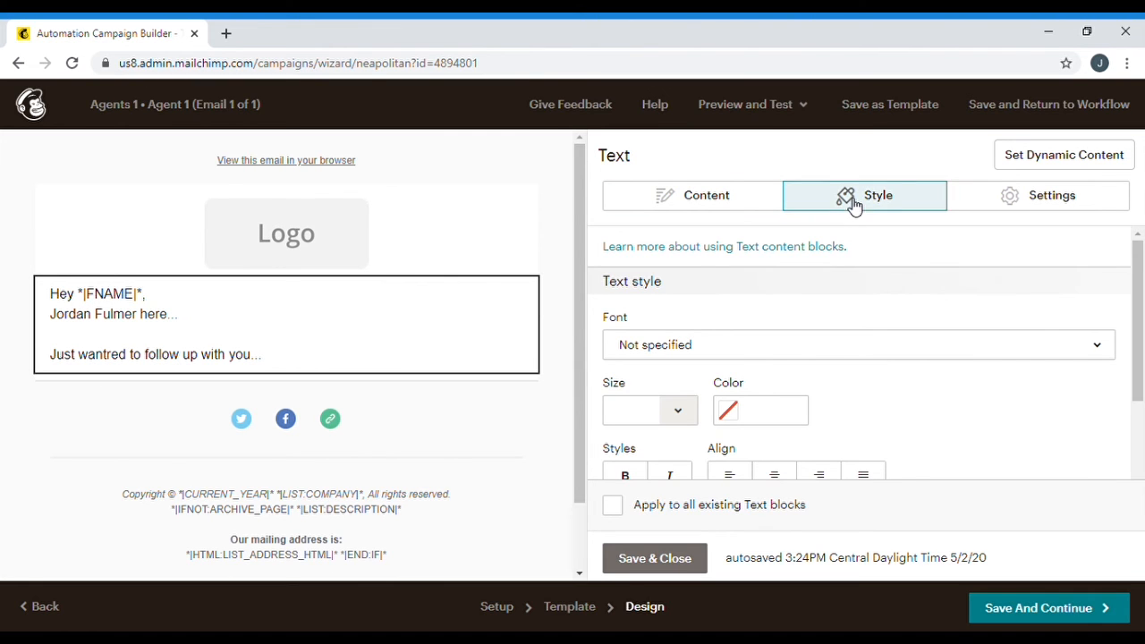
click(748, 349)
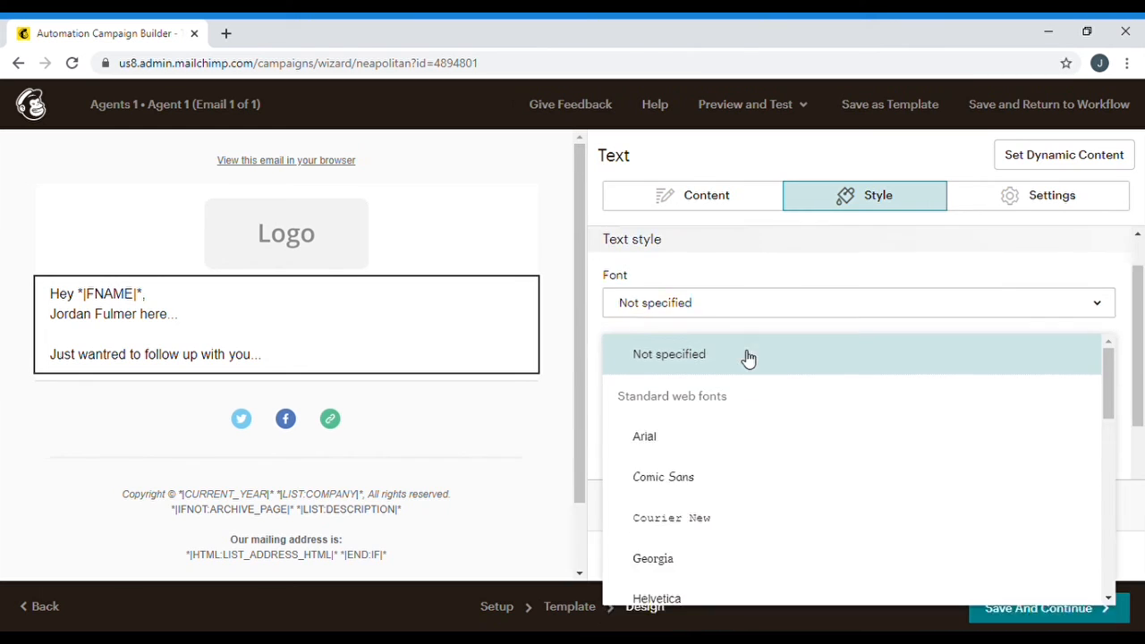
scroll(779, 450, down, 5)
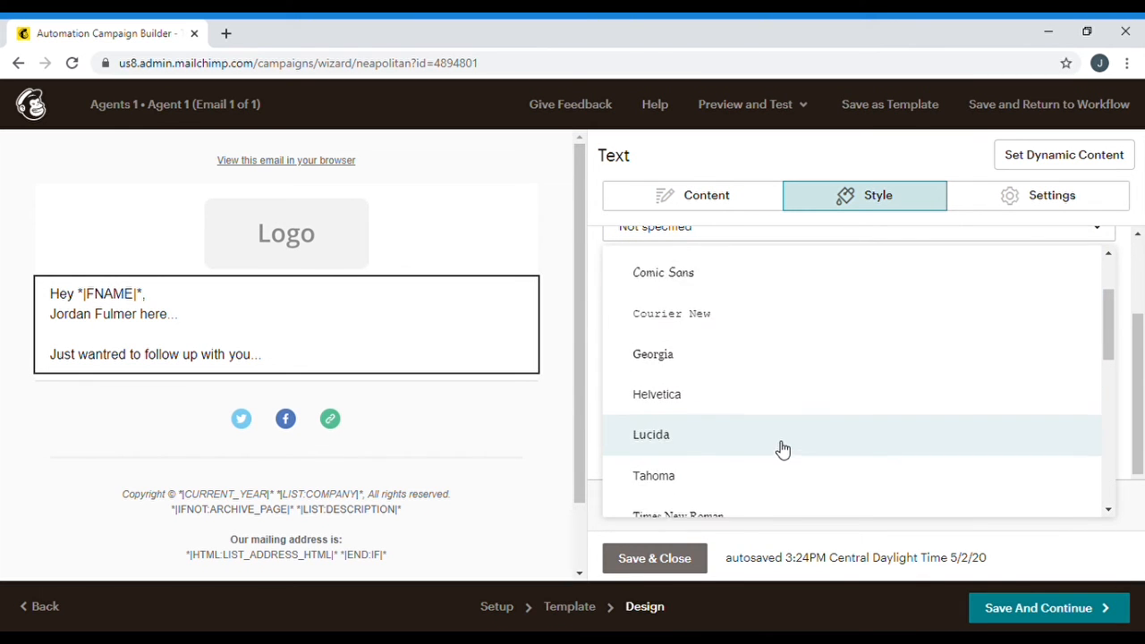
click(734, 438)
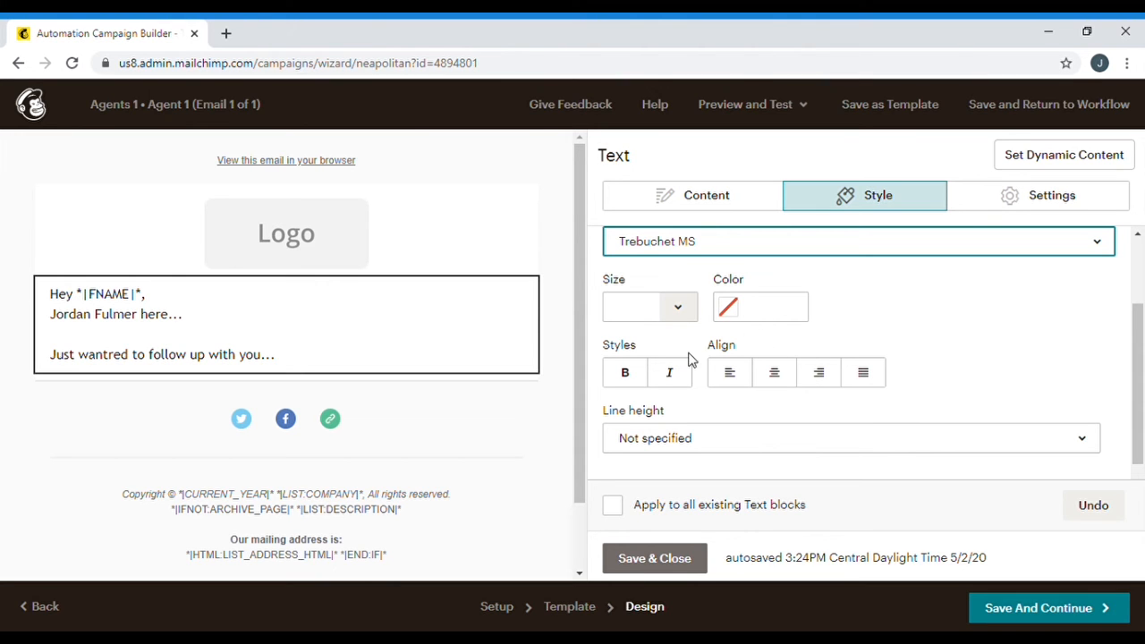
click(759, 308)
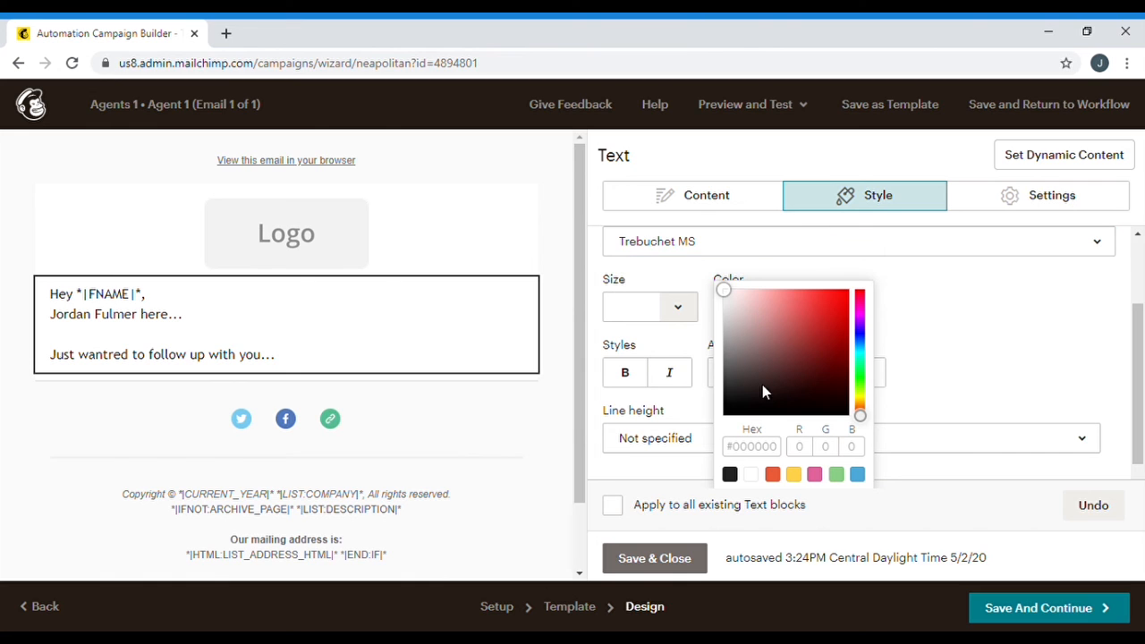
click(842, 296)
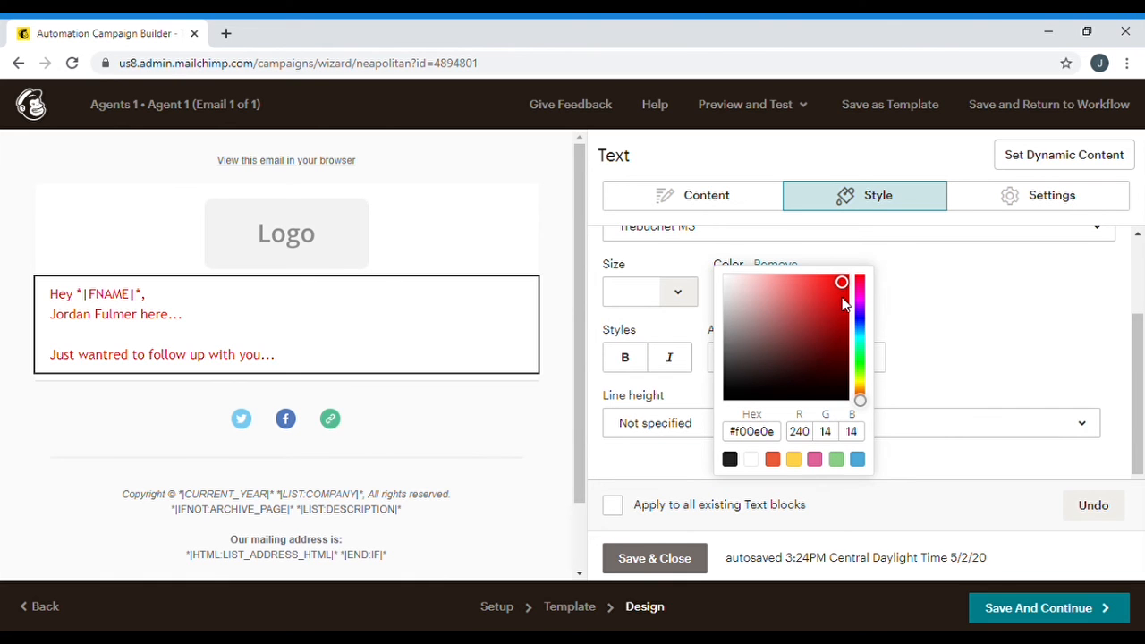
click(725, 400)
click(950, 324)
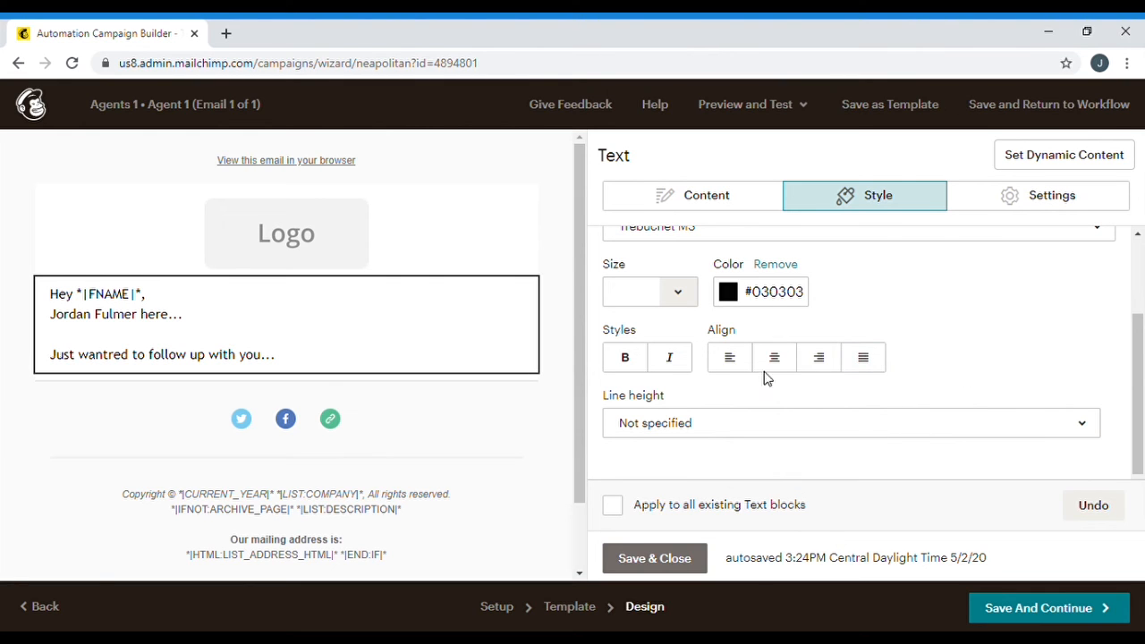
Set the text block's line height to 1 1/2 spacing, leaving bold off
click(626, 360)
click(626, 360)
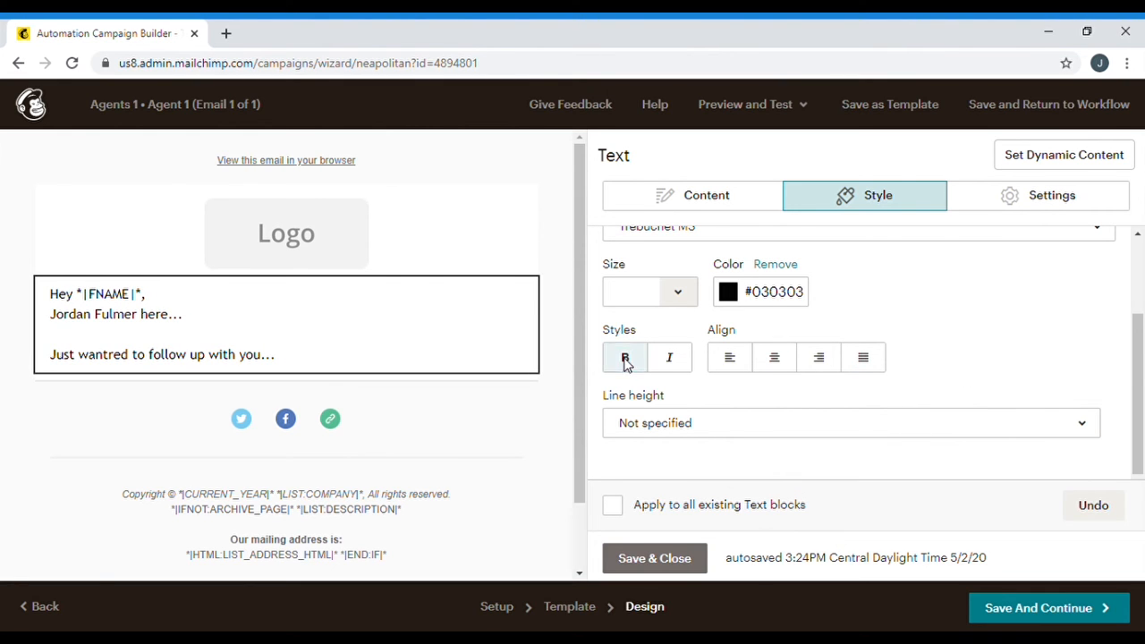
click(768, 431)
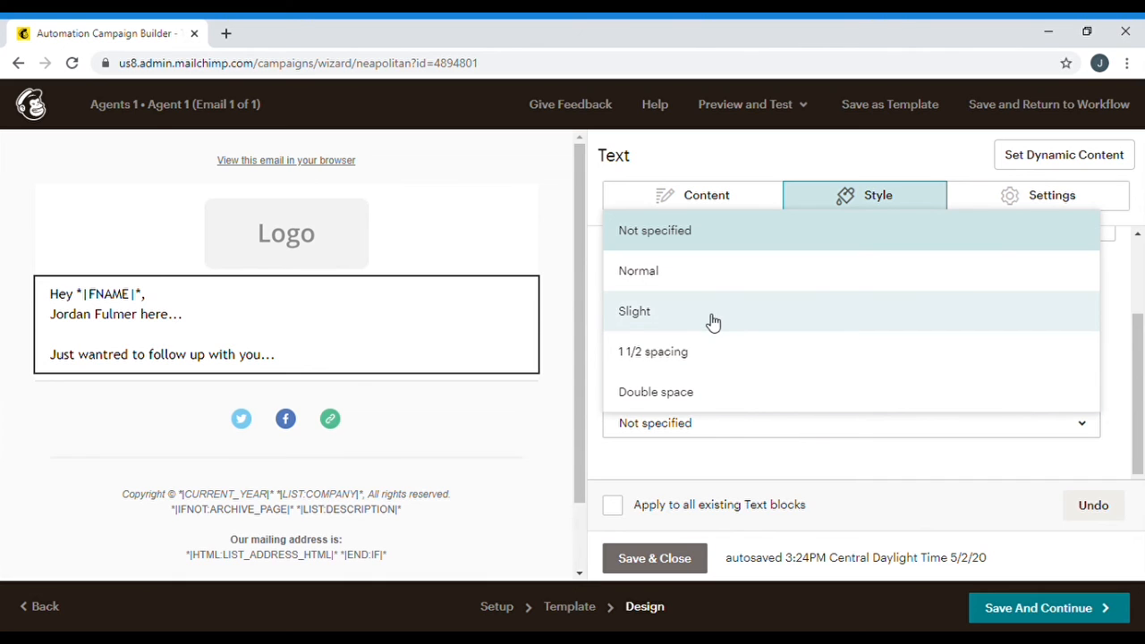
click(707, 352)
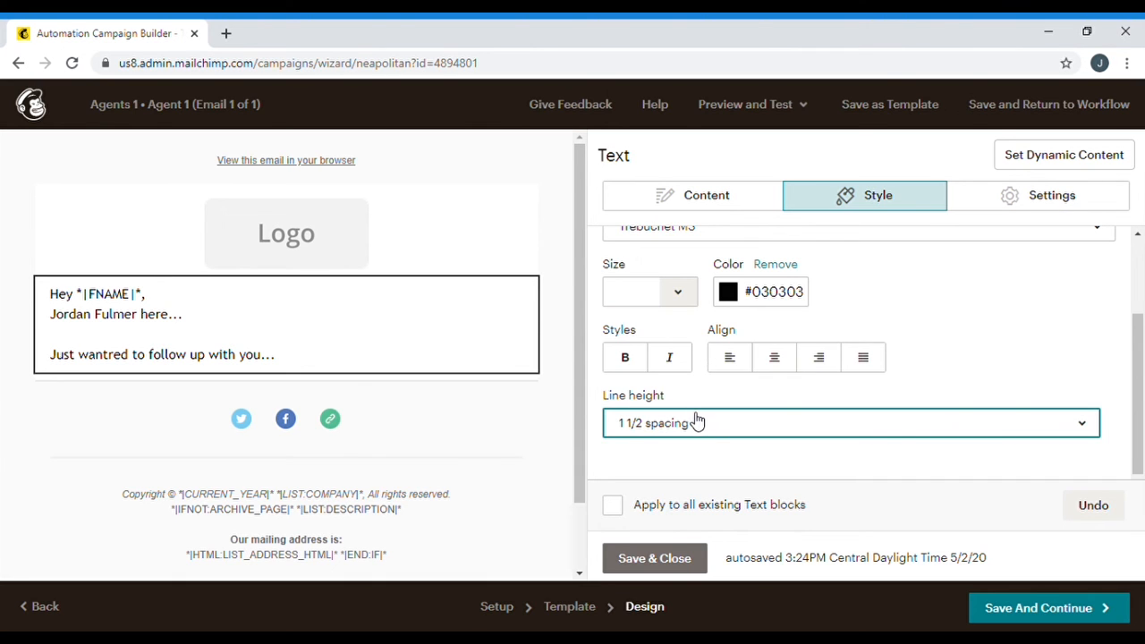
click(695, 431)
click(687, 321)
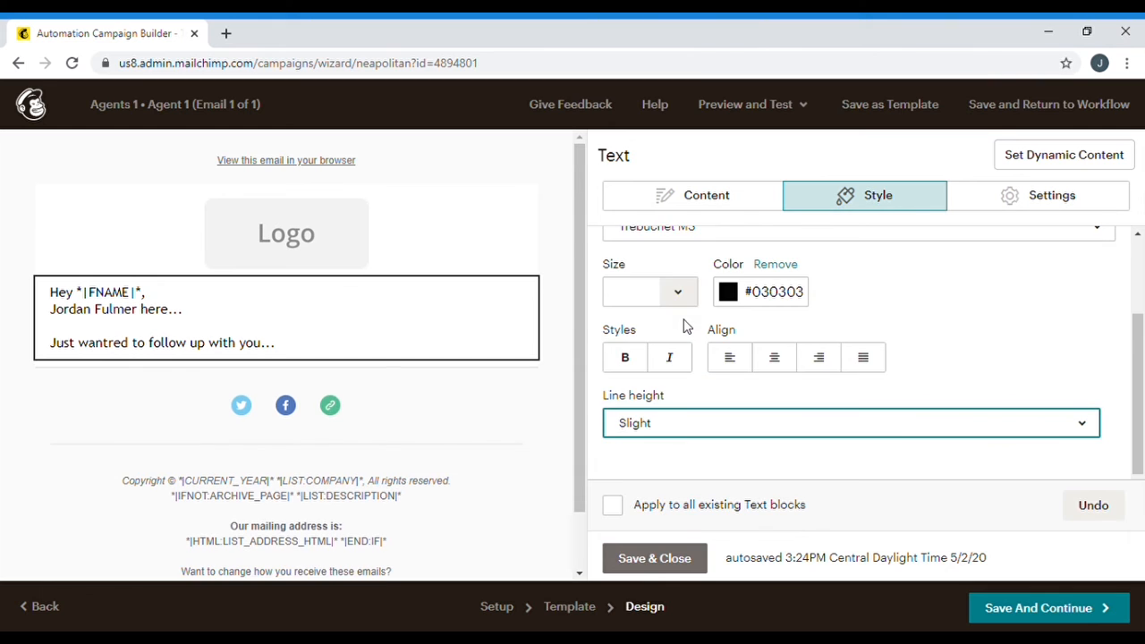
click(680, 439)
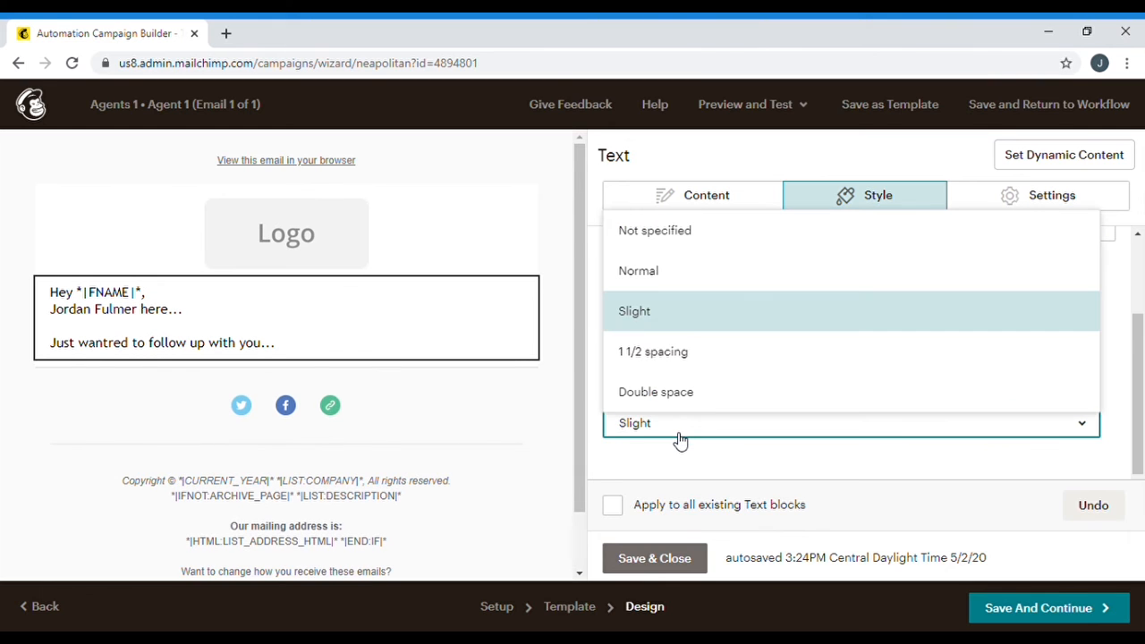
click(689, 362)
click(951, 312)
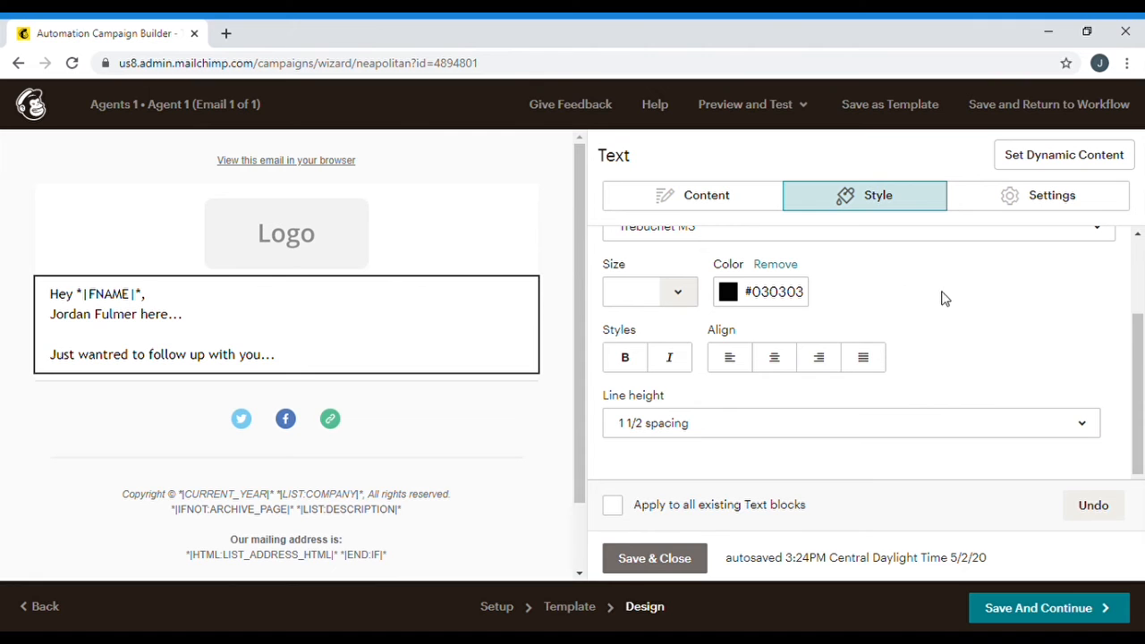
click(685, 196)
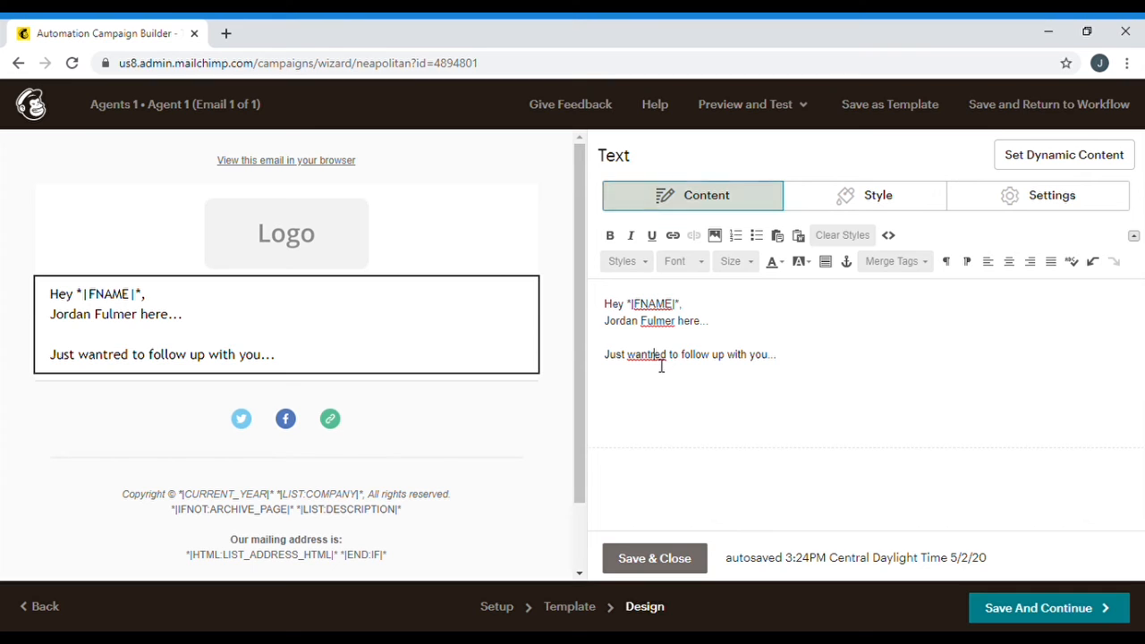
Fix 'wantred' to 'wanted' and make 'follow up' bold and dark red
key(BackSpace)
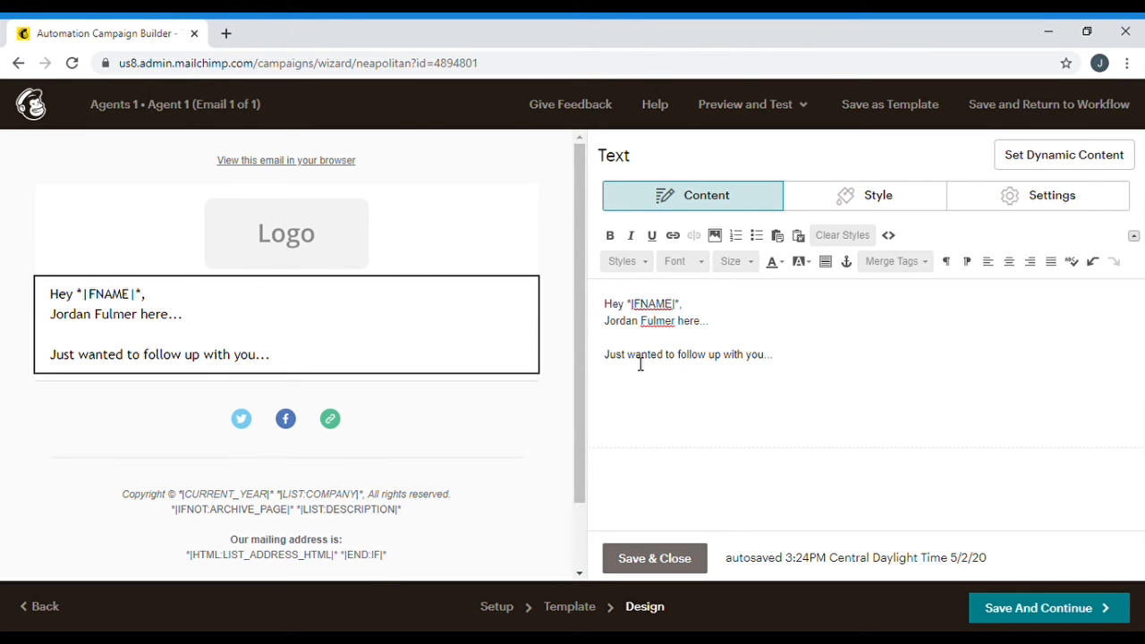
double_click(686, 358)
click(688, 358)
double_click(686, 361)
drag(685, 361, 729, 369)
click(609, 237)
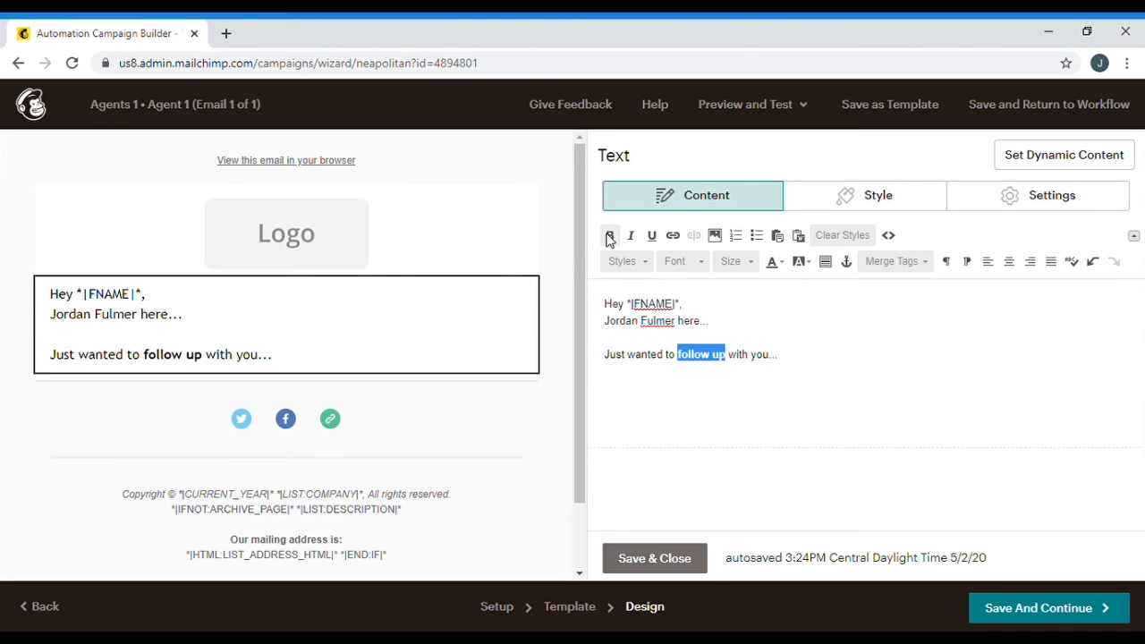
click(779, 262)
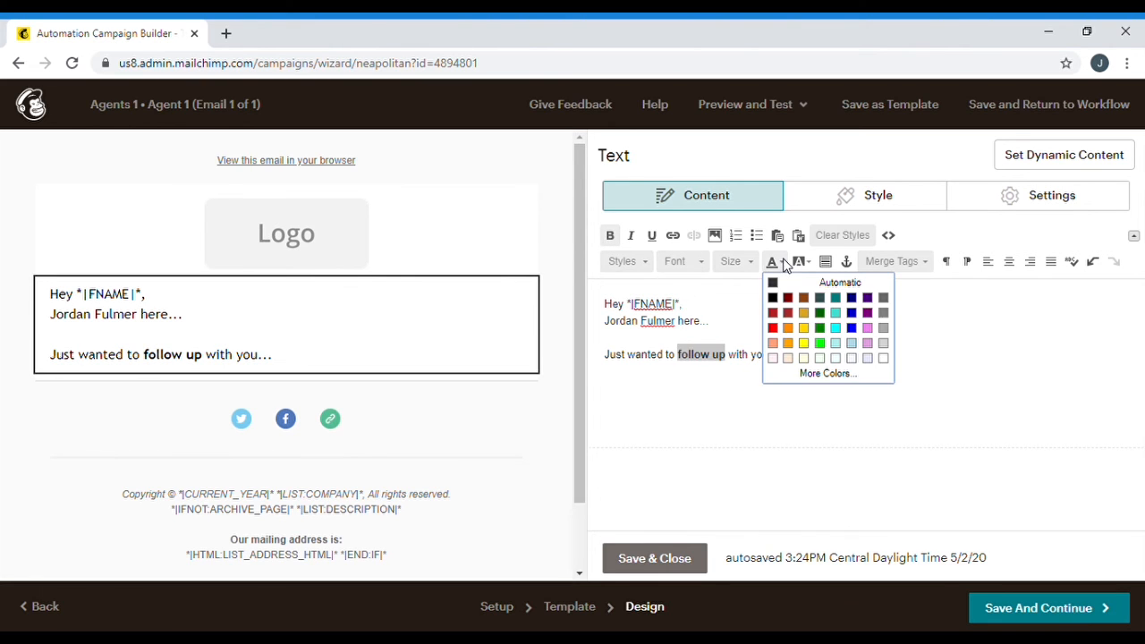
click(774, 312)
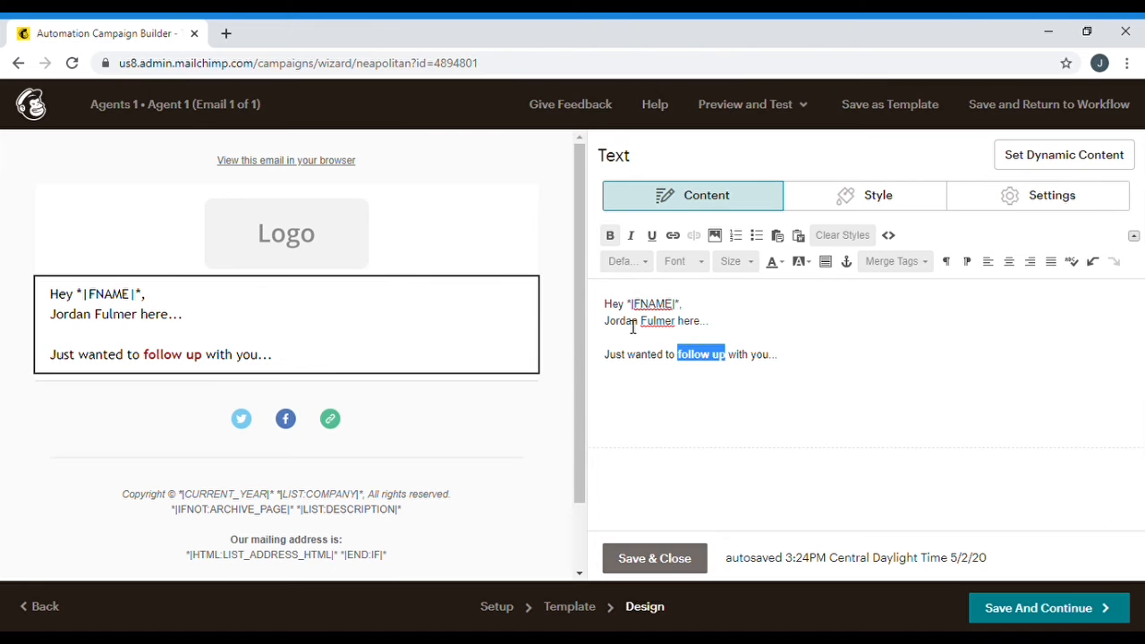
click(549, 312)
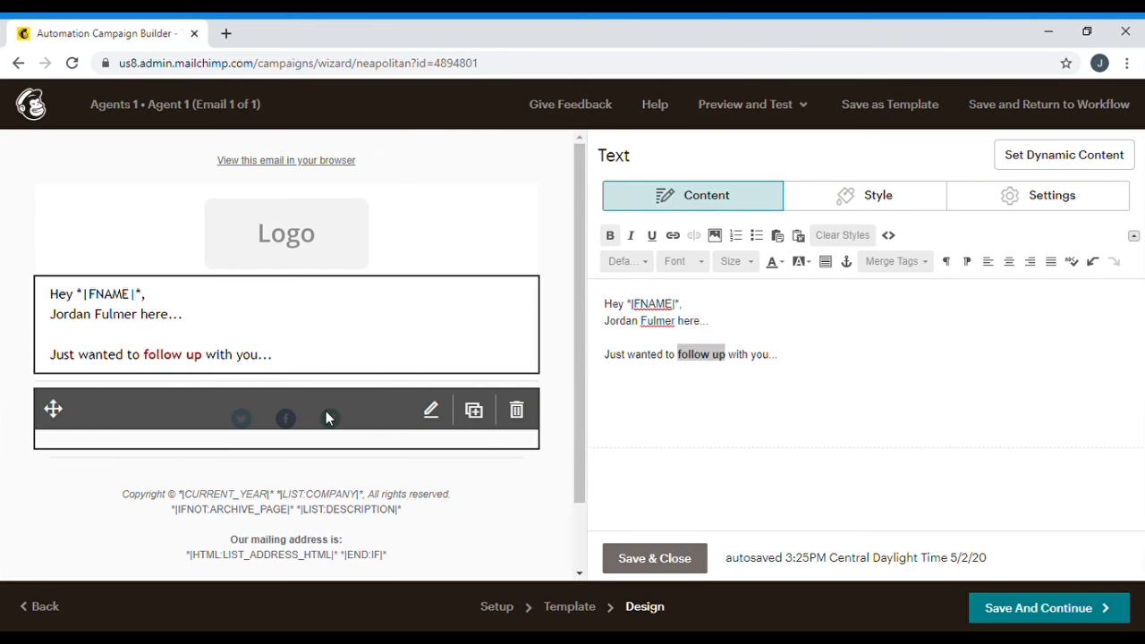
Review the Social Follow block's Twitter, Facebook and website links, then save the email design
click(435, 415)
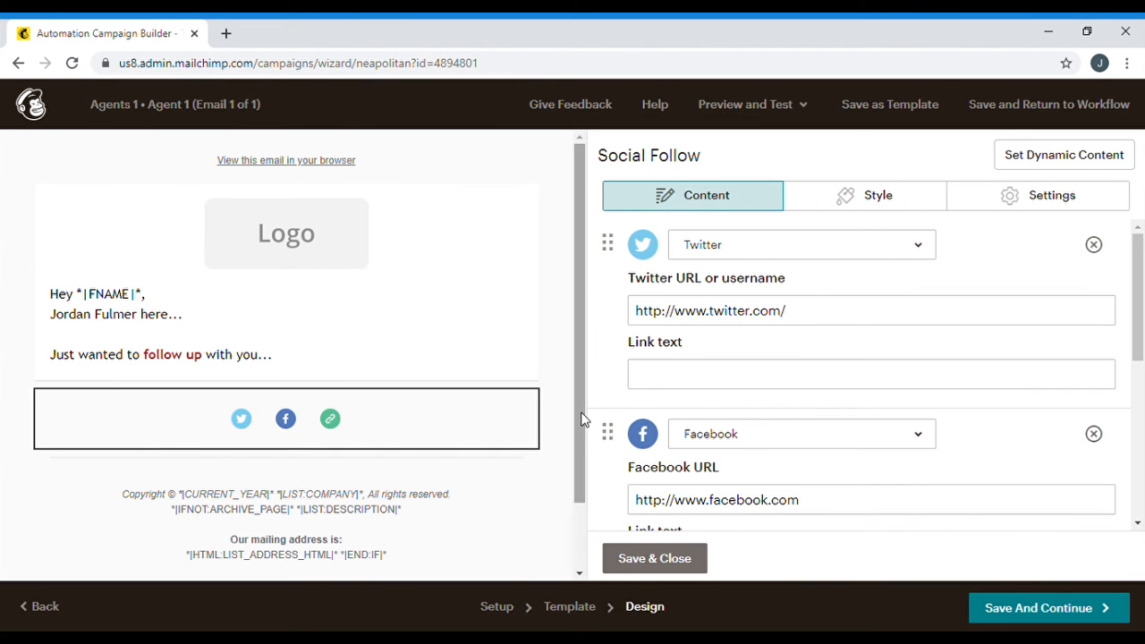
scroll(623, 409, down, 2)
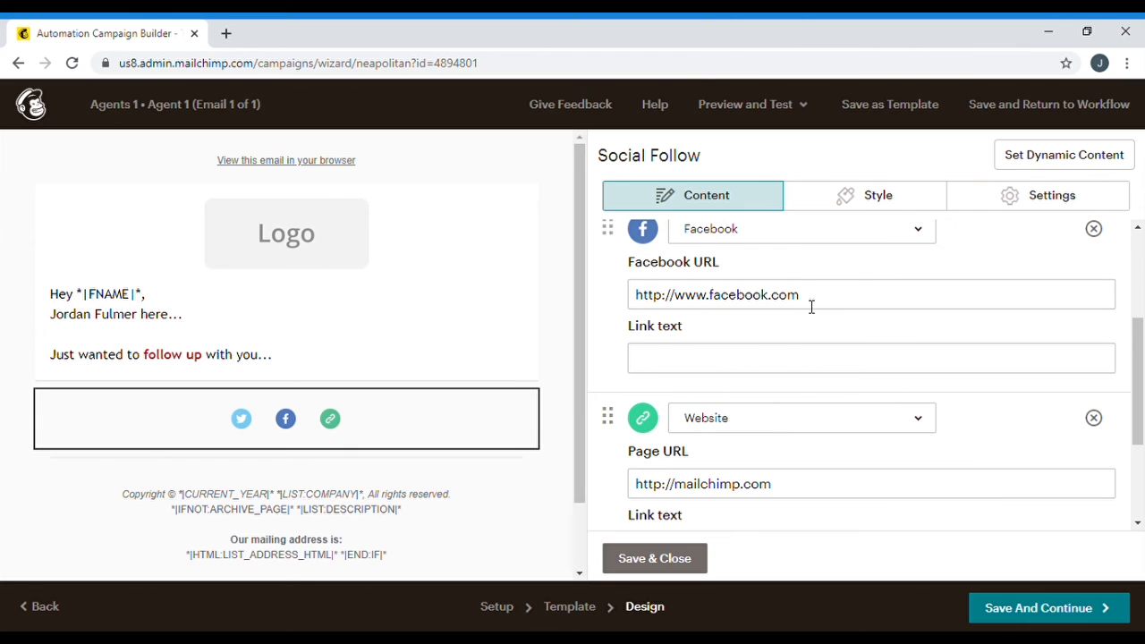
scroll(606, 302, up, 1)
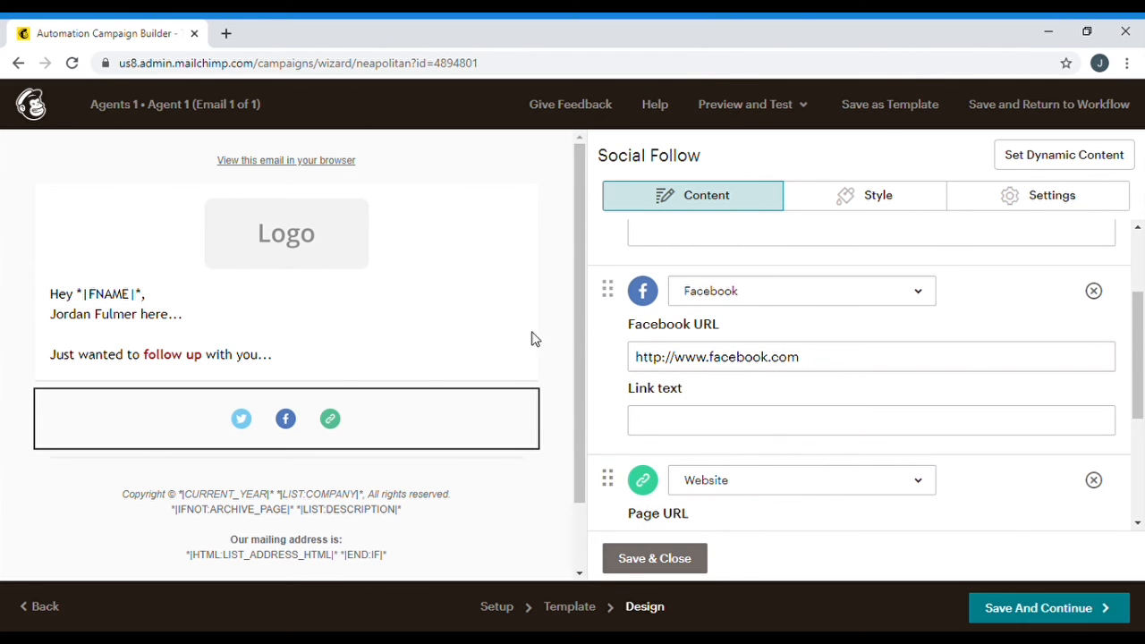
mouse_move(398, 436)
click(693, 560)
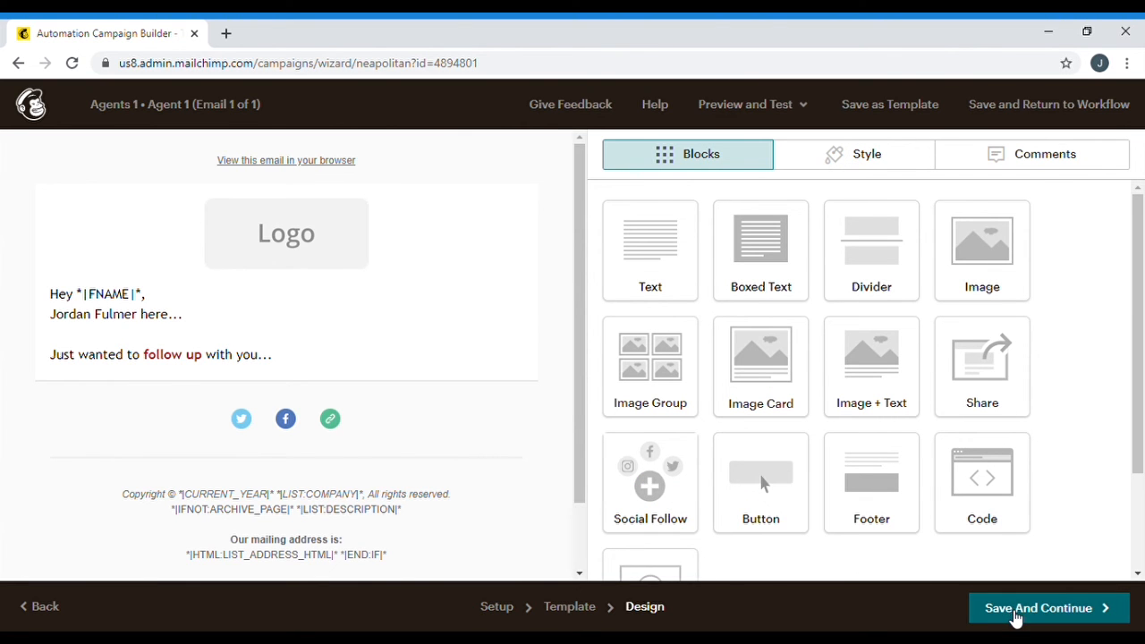
click(1015, 615)
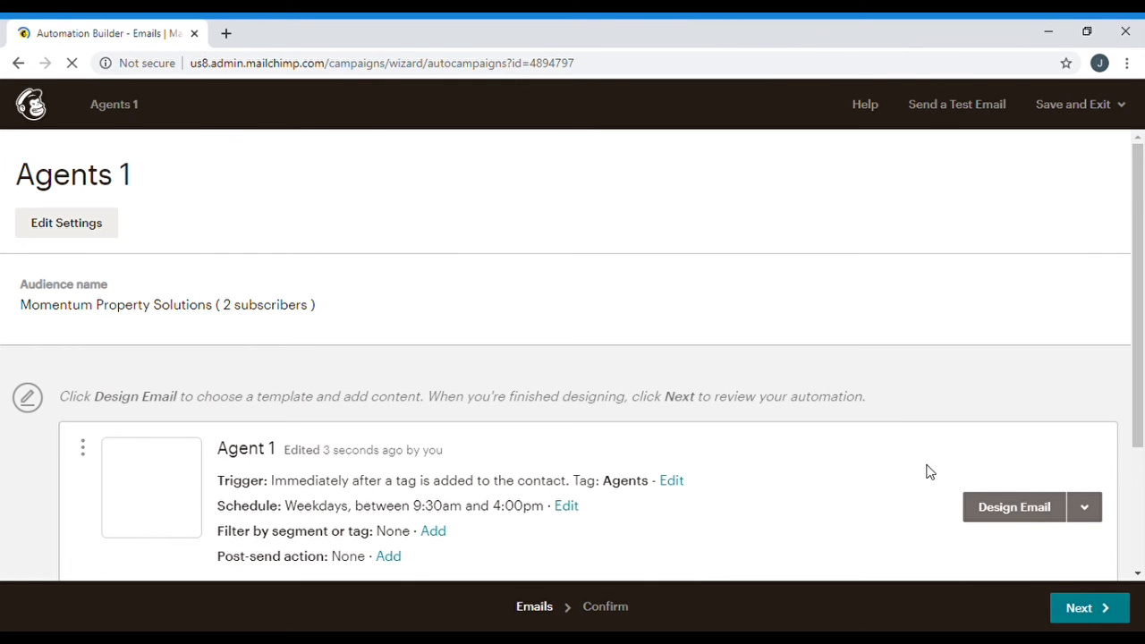
Scroll the Agents 1 overview down to the designed Agent 1 email card
scroll(902, 457, down, 2)
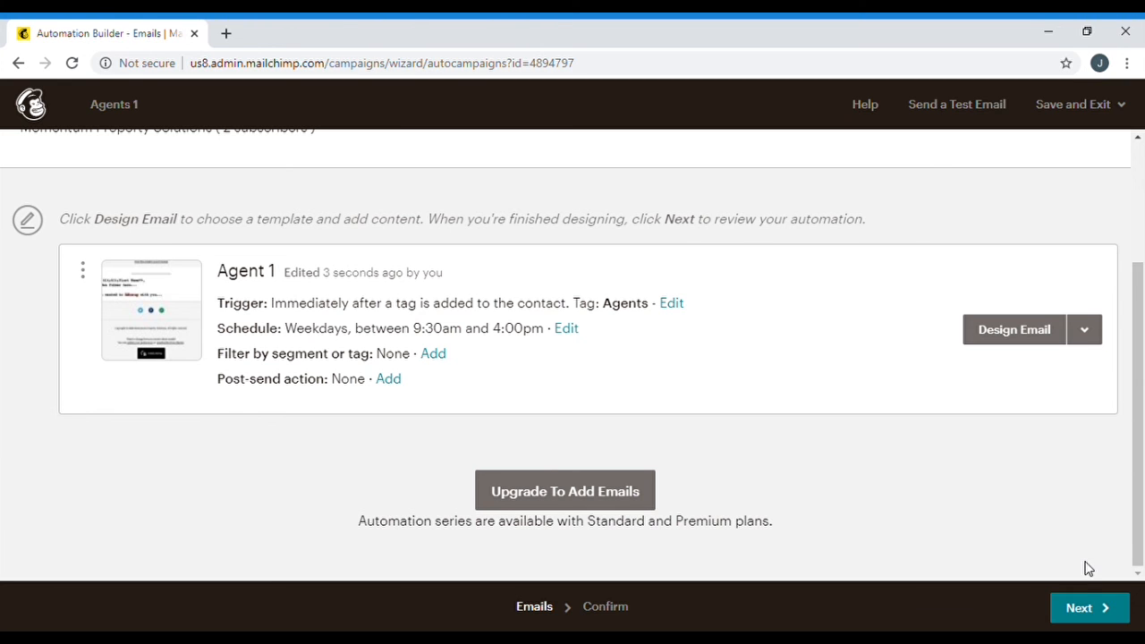
Review the Agents 1 automation and start sending it, confirming the workflow start
click(1084, 616)
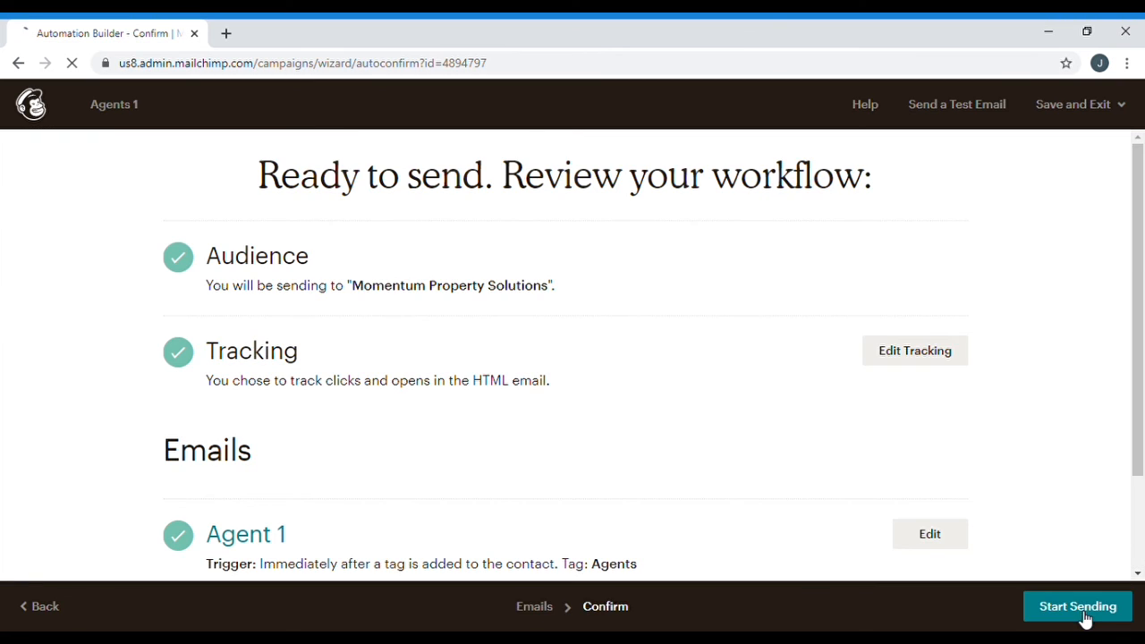
click(1087, 615)
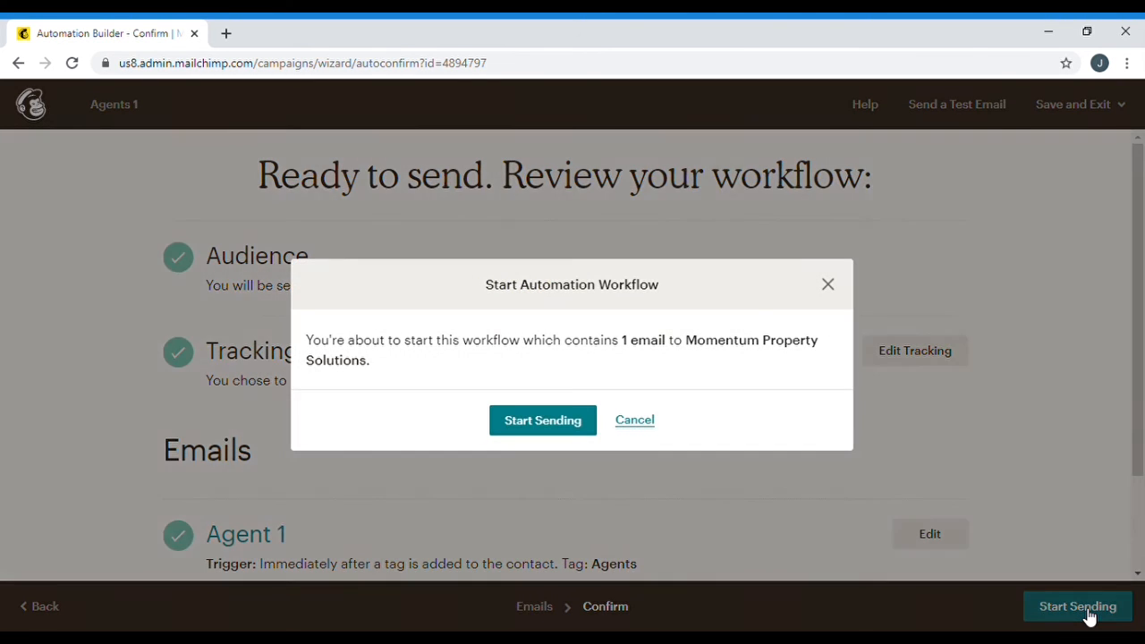
click(577, 426)
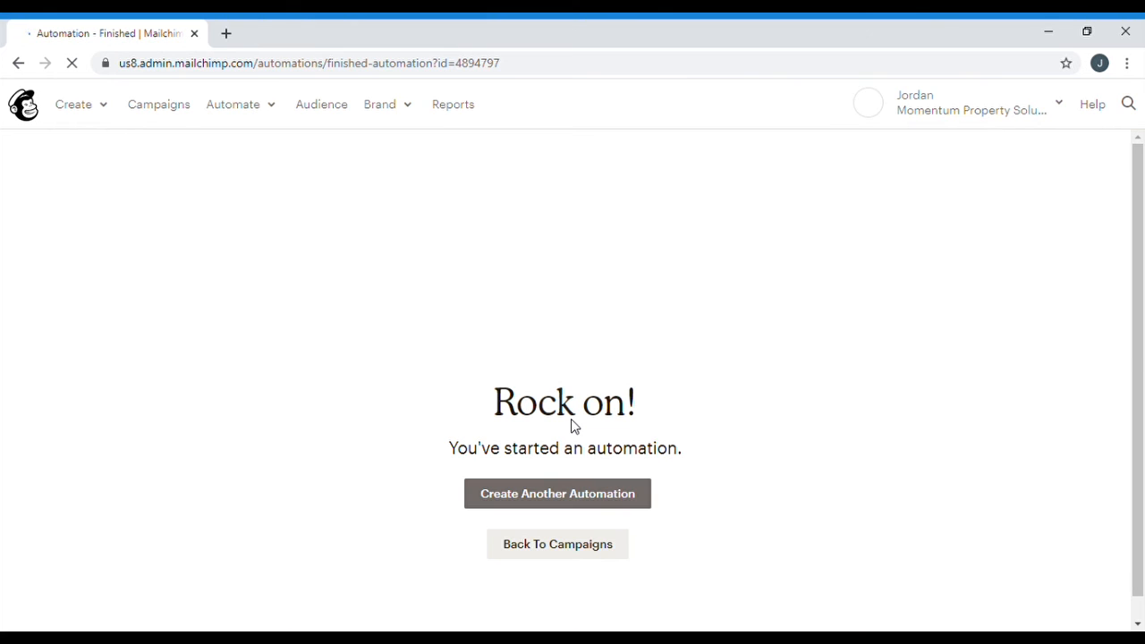
Return to Campaigns and check that Agents 1 shows Sending status
click(568, 551)
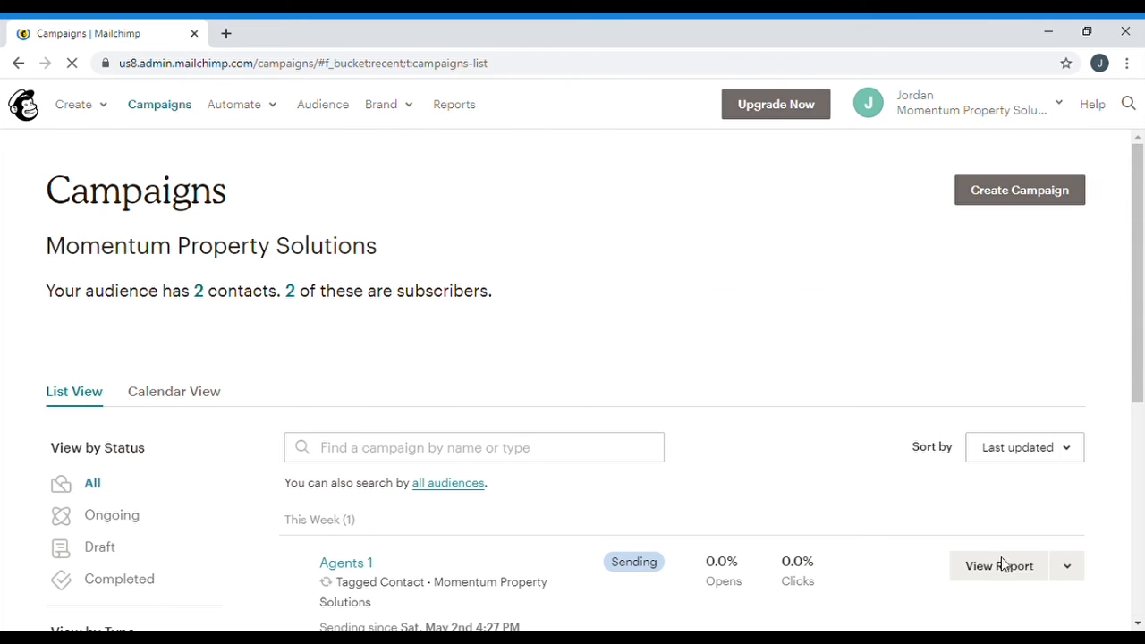
scroll(813, 361, down, 2)
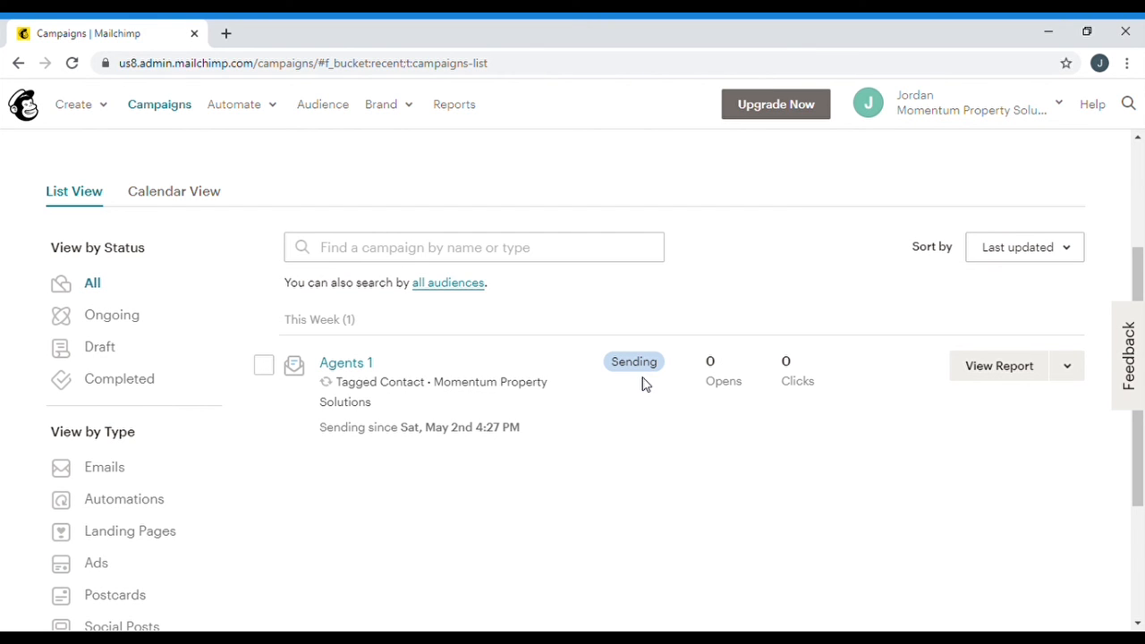
scroll(741, 318, up, 1)
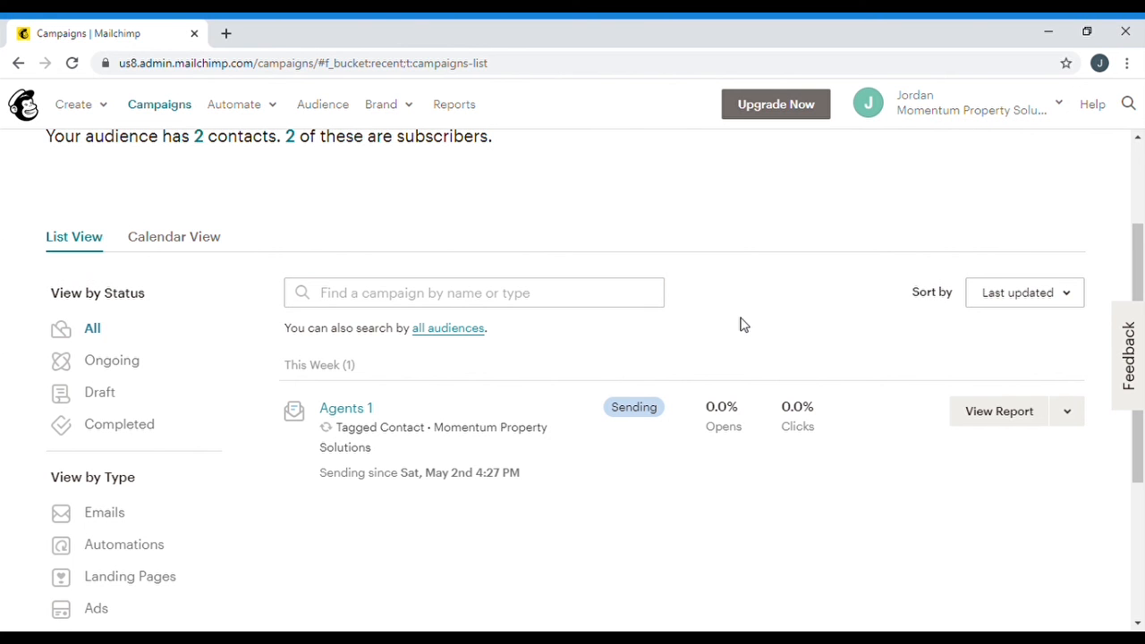
scroll(731, 375, up, 3)
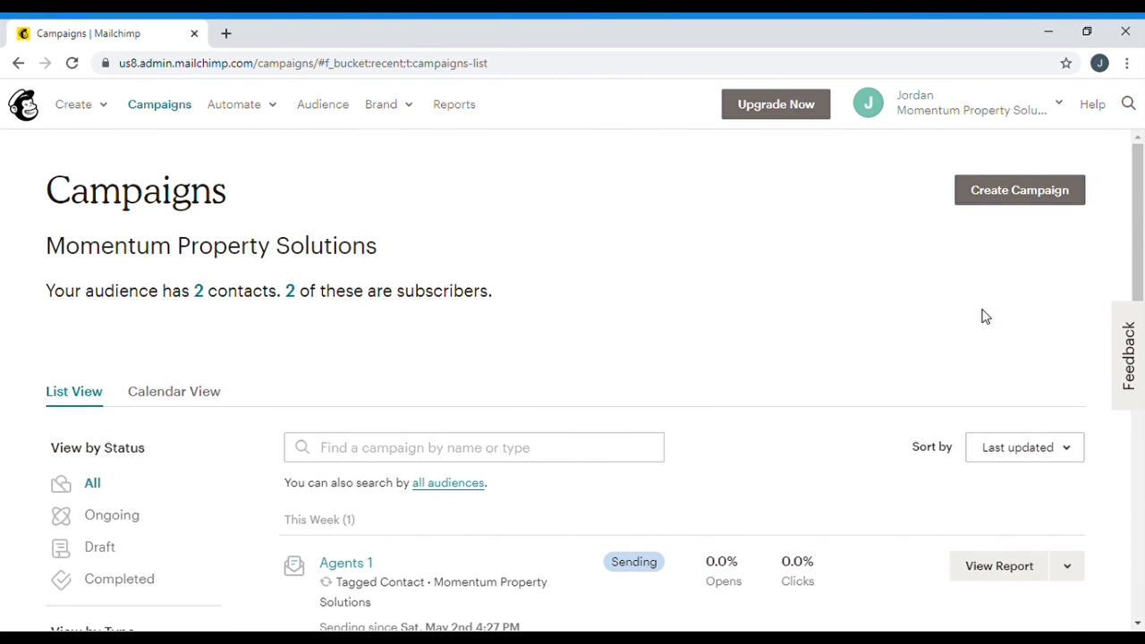
Start a new automated email from the 'Email subscribers when they're tagged' template
click(1004, 198)
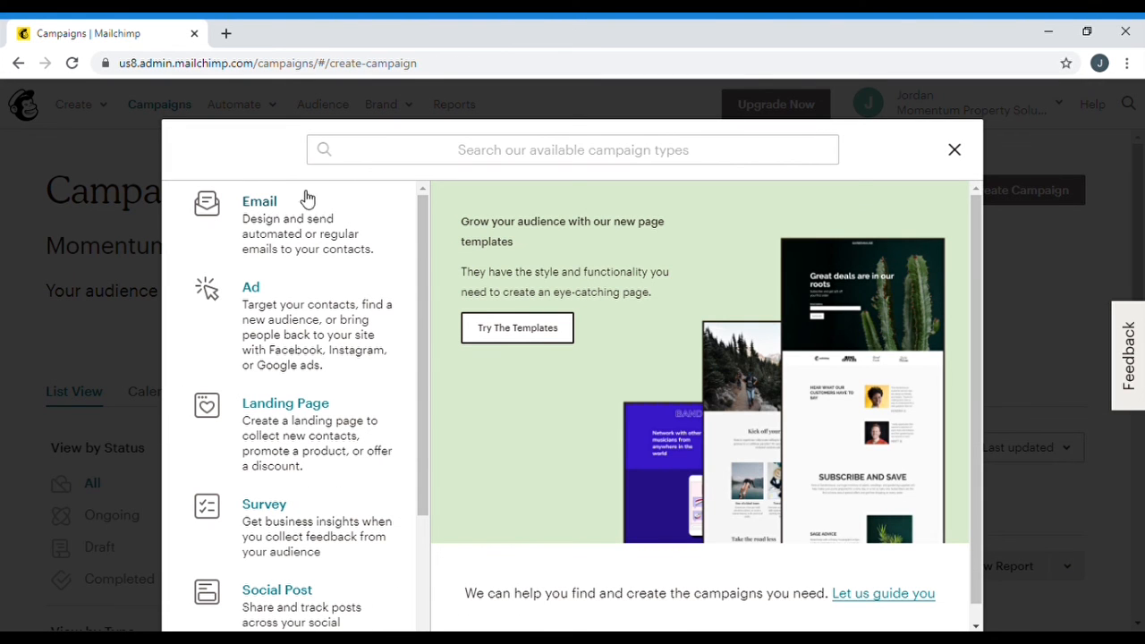
click(296, 219)
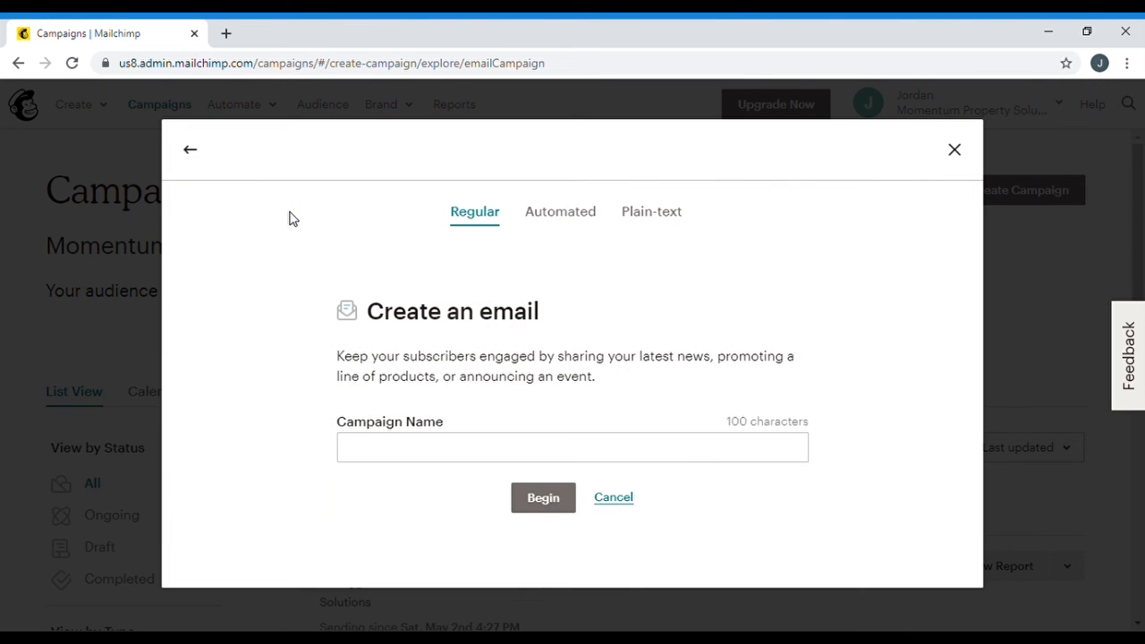
click(566, 210)
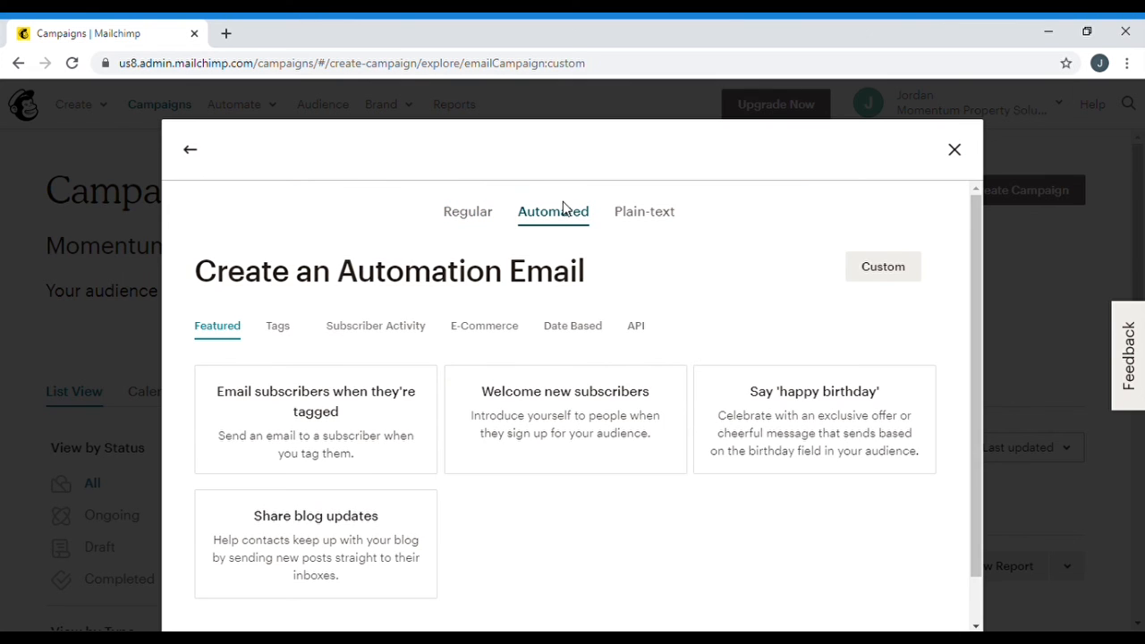
click(284, 327)
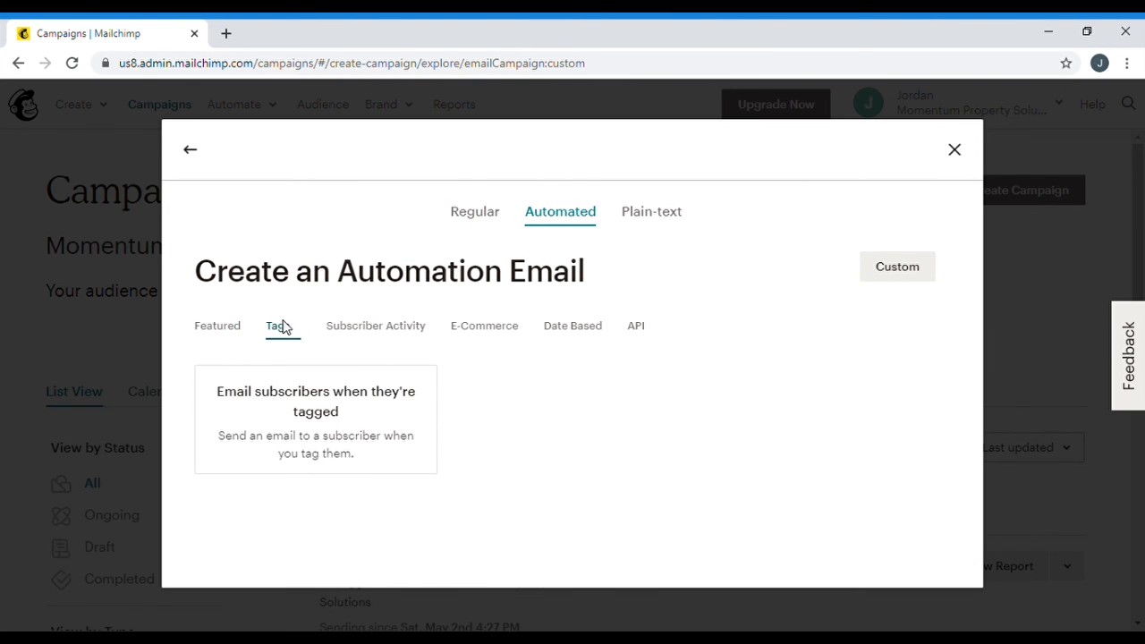
click(288, 390)
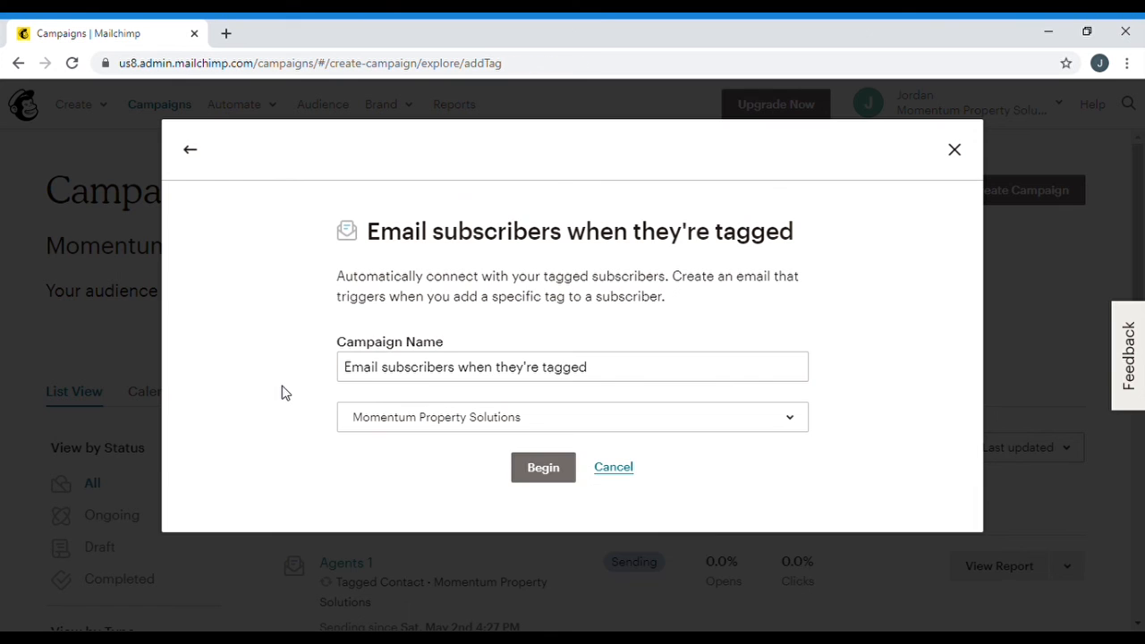
Name the automation 'Agents 2' and create it
drag(629, 369, 319, 362)
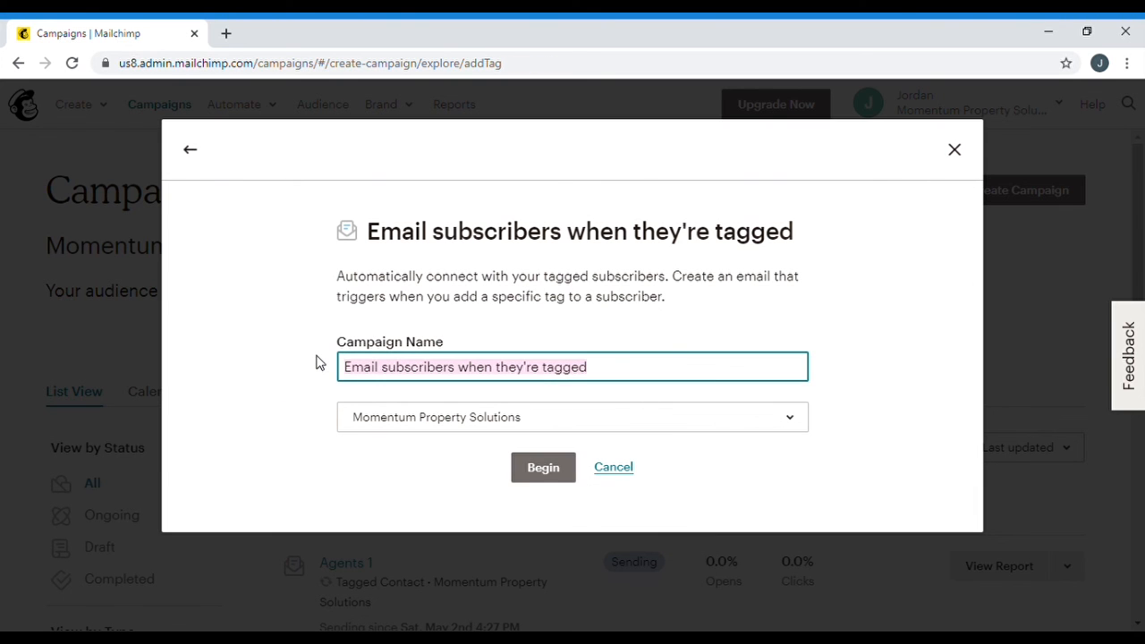
text(Agents 2)
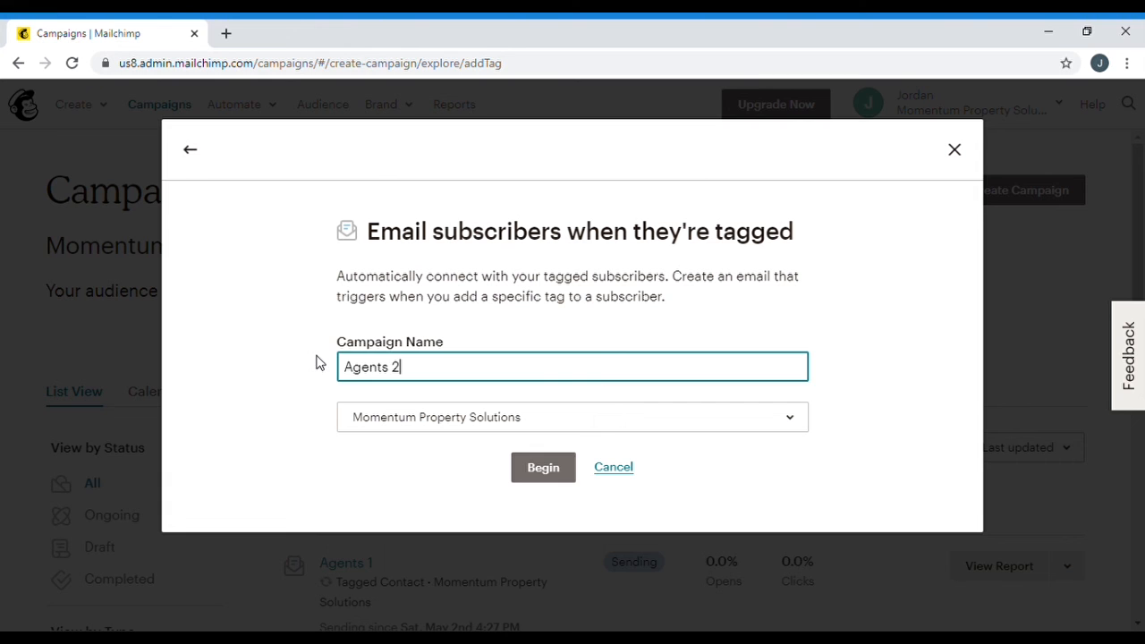
click(528, 474)
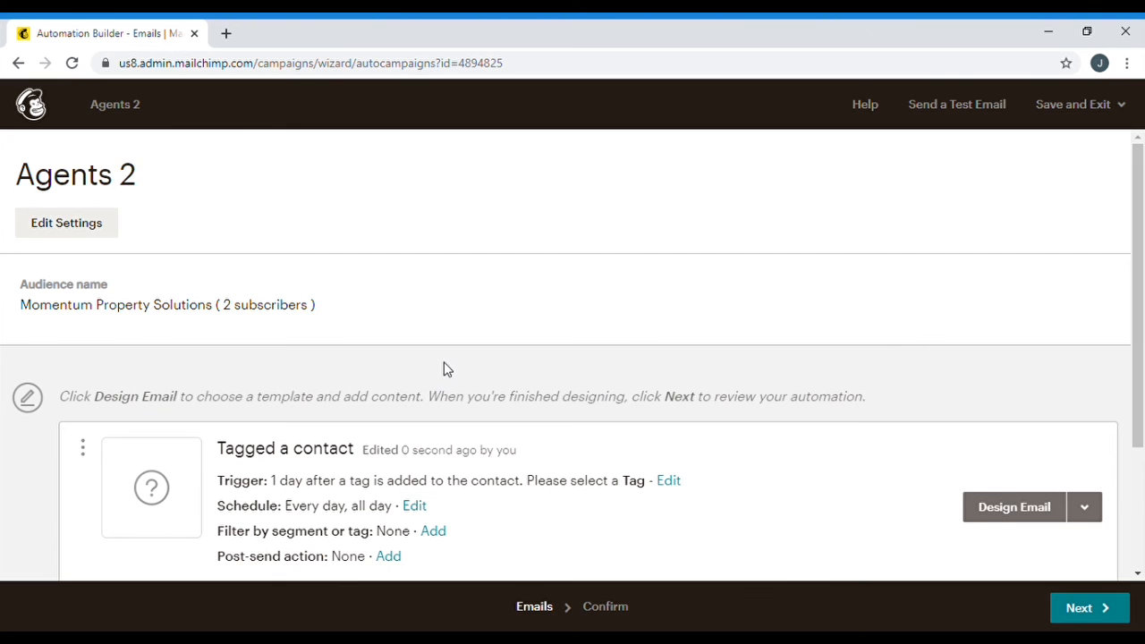
scroll(444, 368, down, 1)
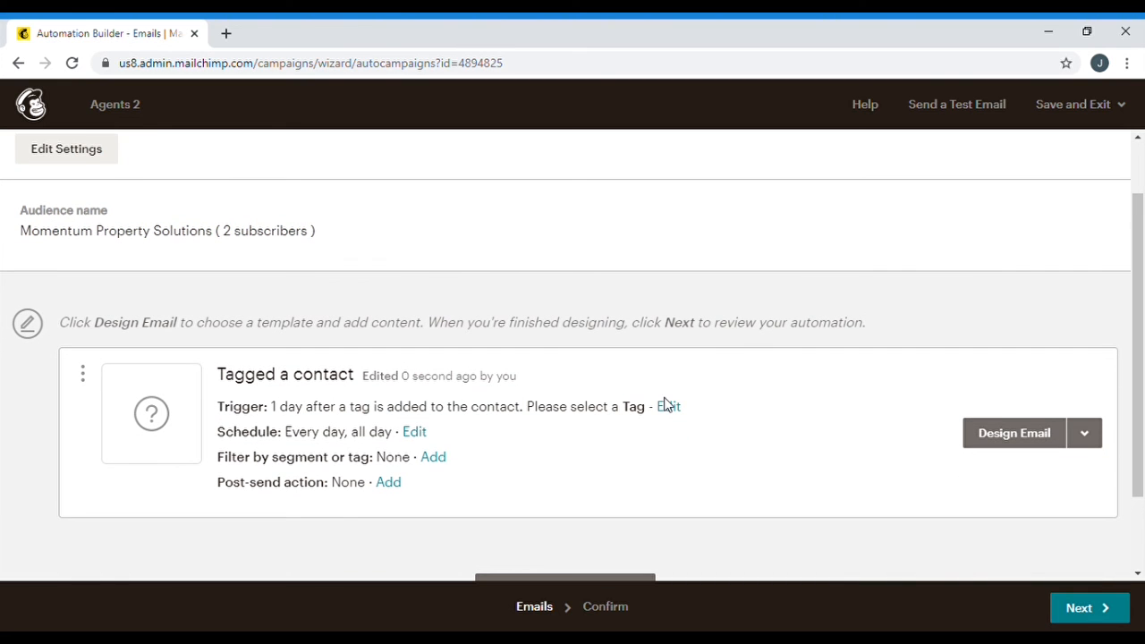
scroll(796, 389, down, 1)
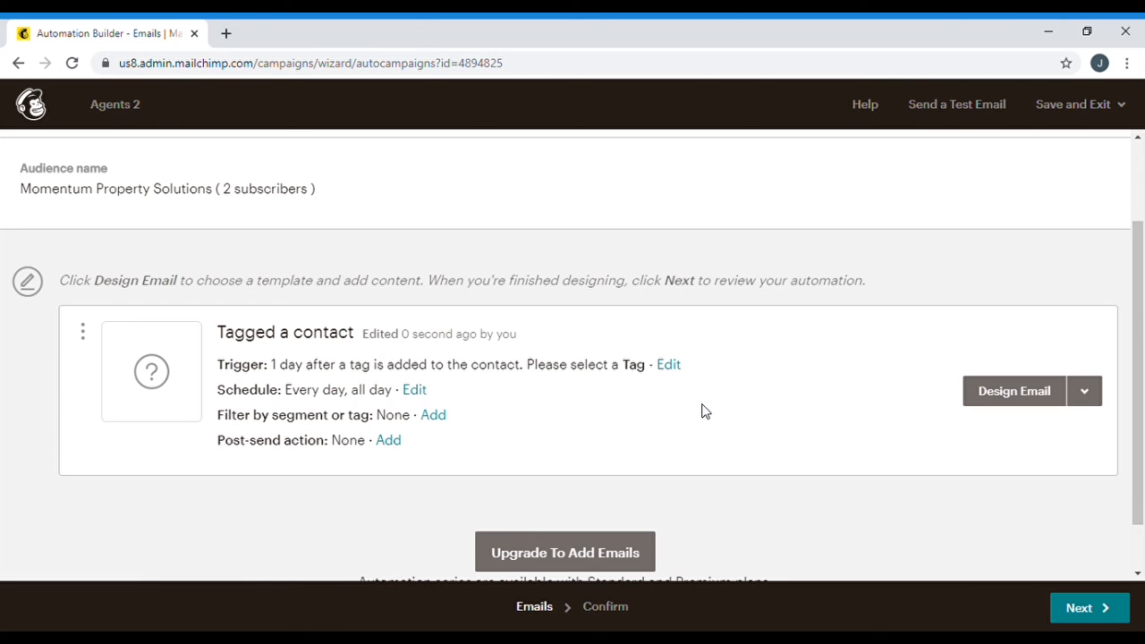
Change the Agents 2 trigger to a 2-week wait after the Agents tag is added, and update it
click(671, 365)
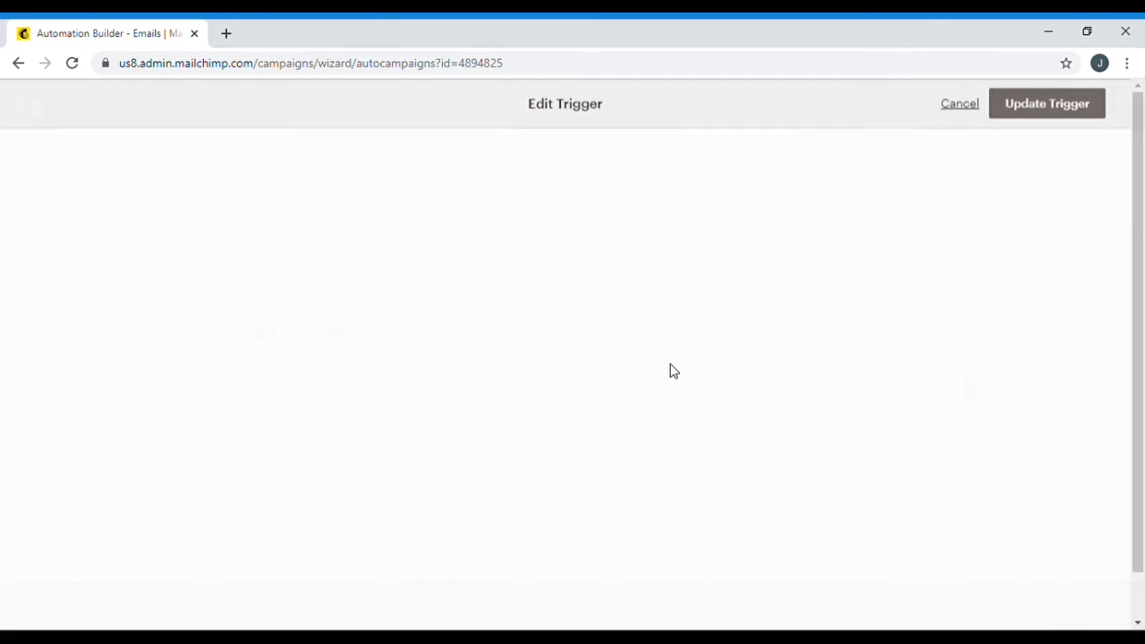
click(253, 344)
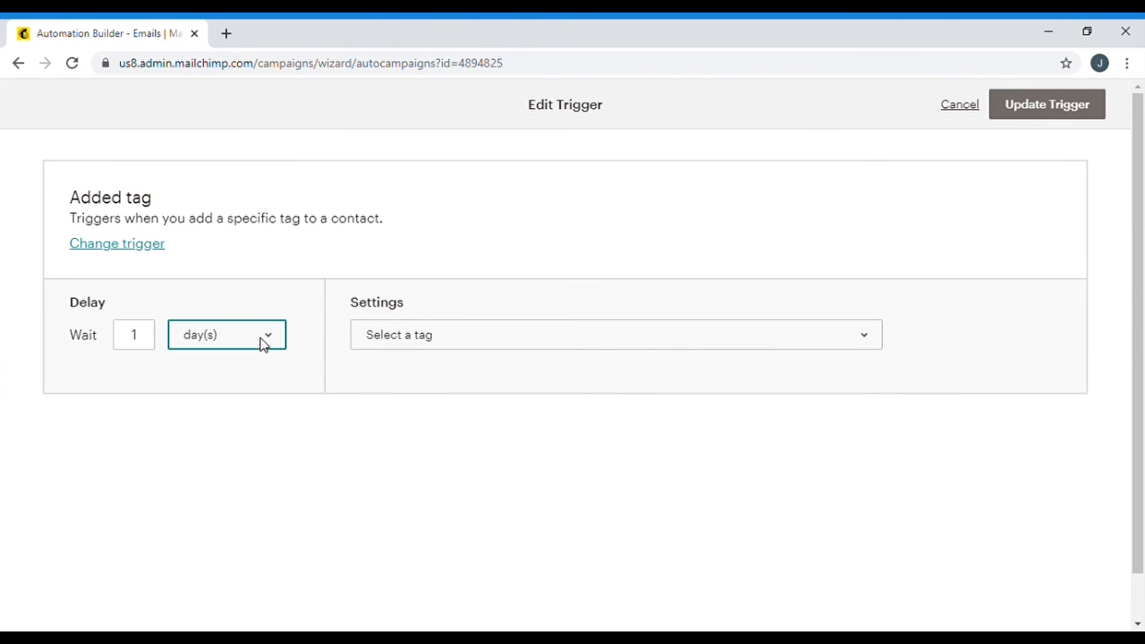
key(Down)
click(126, 347)
key(BackSpace)
text(2)
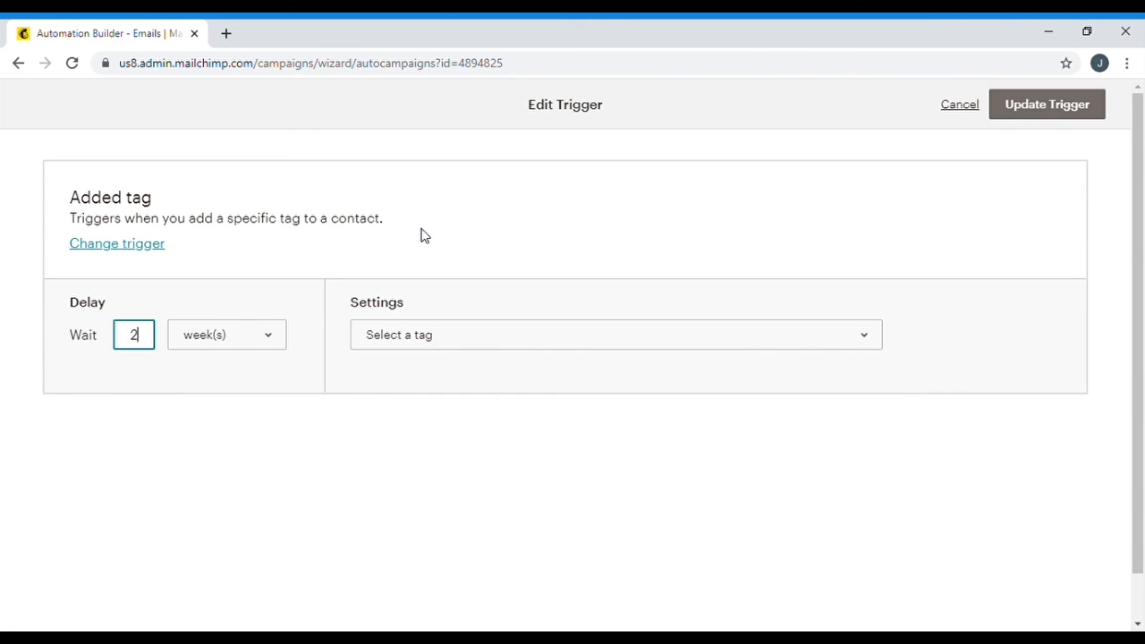
click(298, 262)
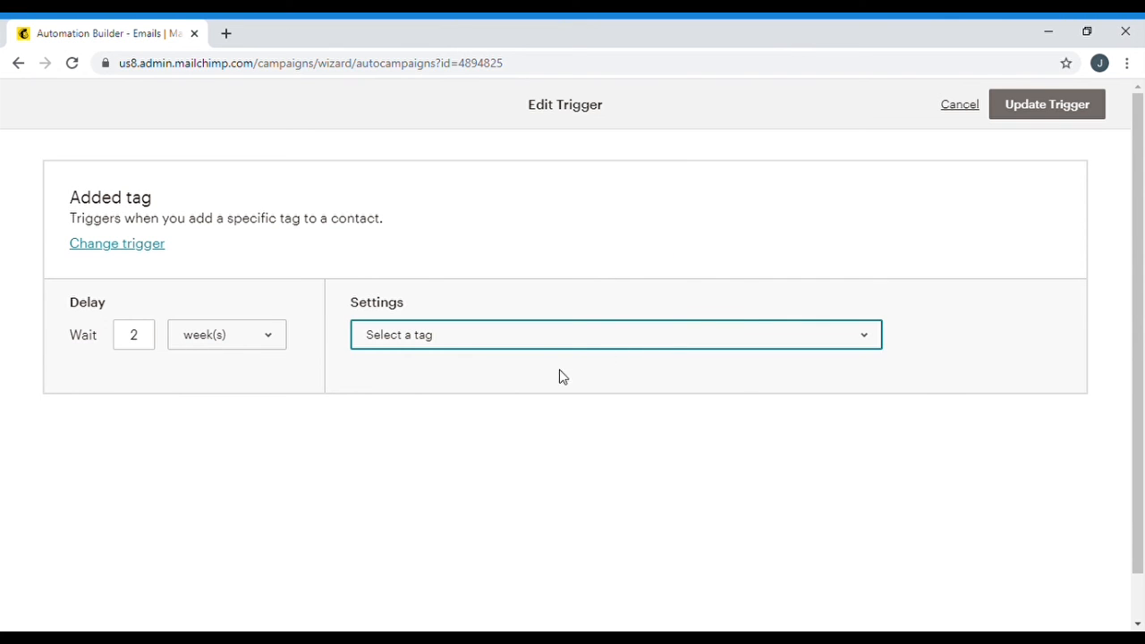
click(523, 391)
click(1046, 108)
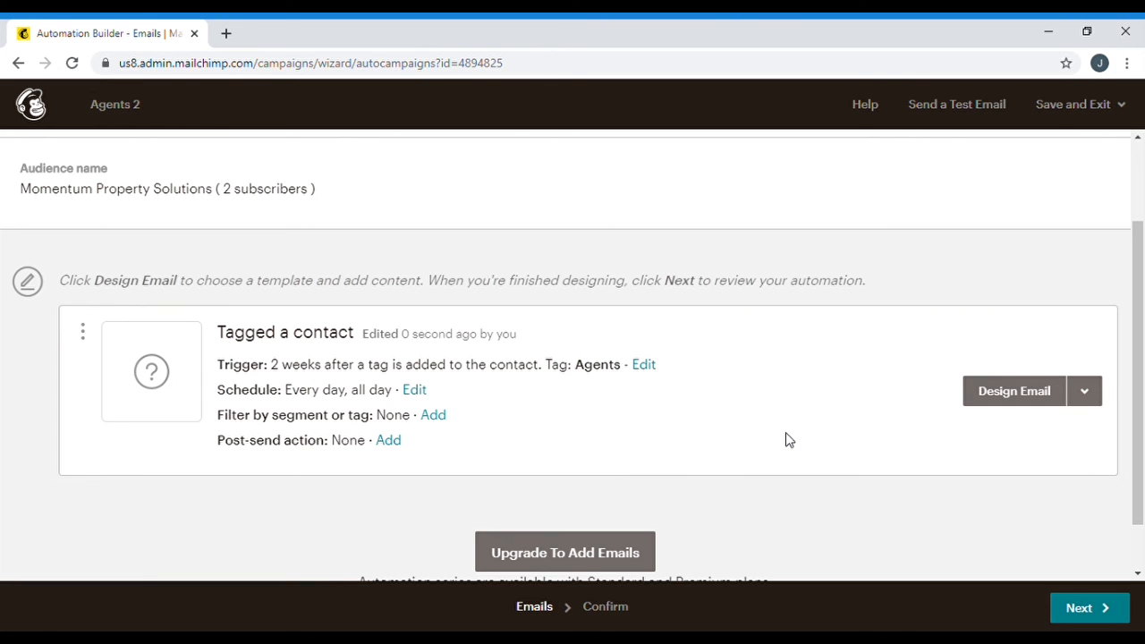
From the Agents 2 review step, exit to Campaigns without starting, keeping it as a draft
click(1079, 609)
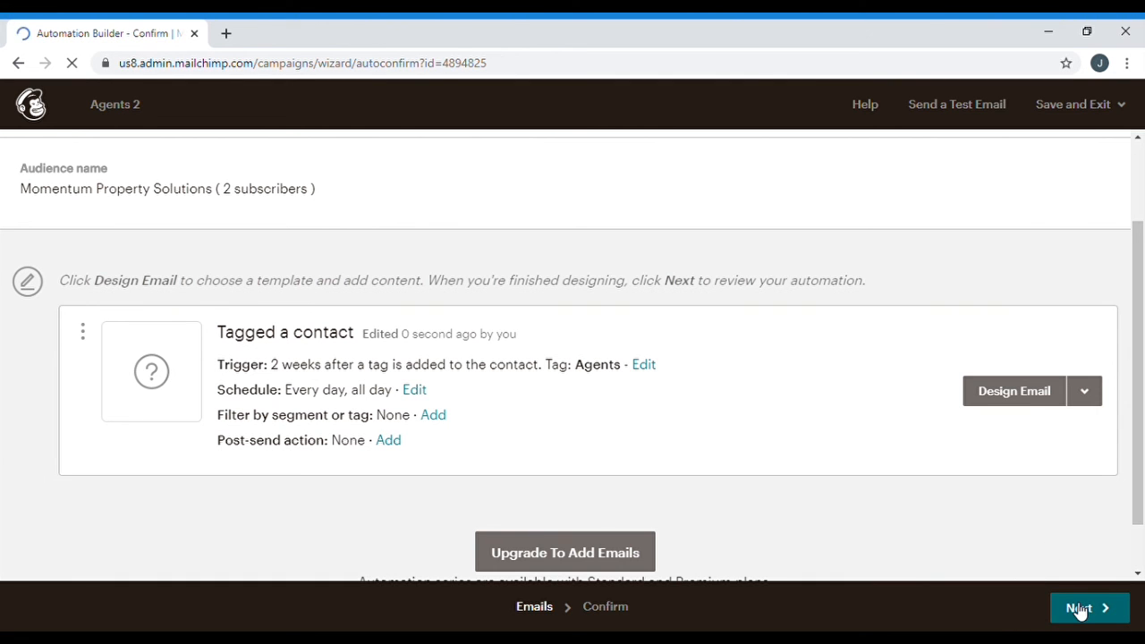
scroll(849, 284, down, 2)
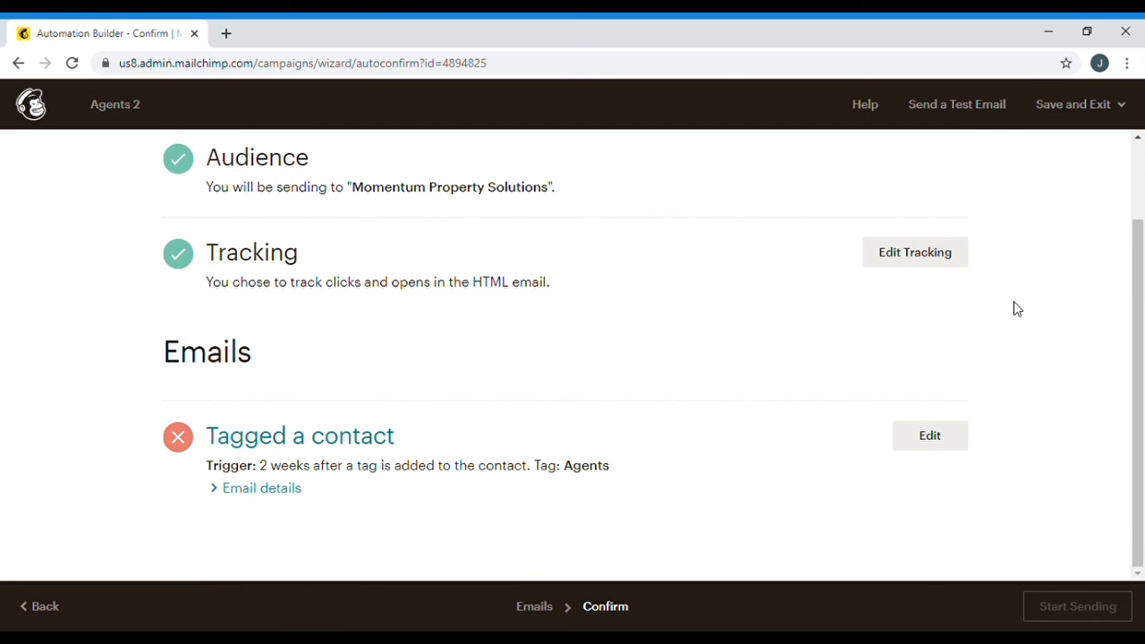
click(1070, 104)
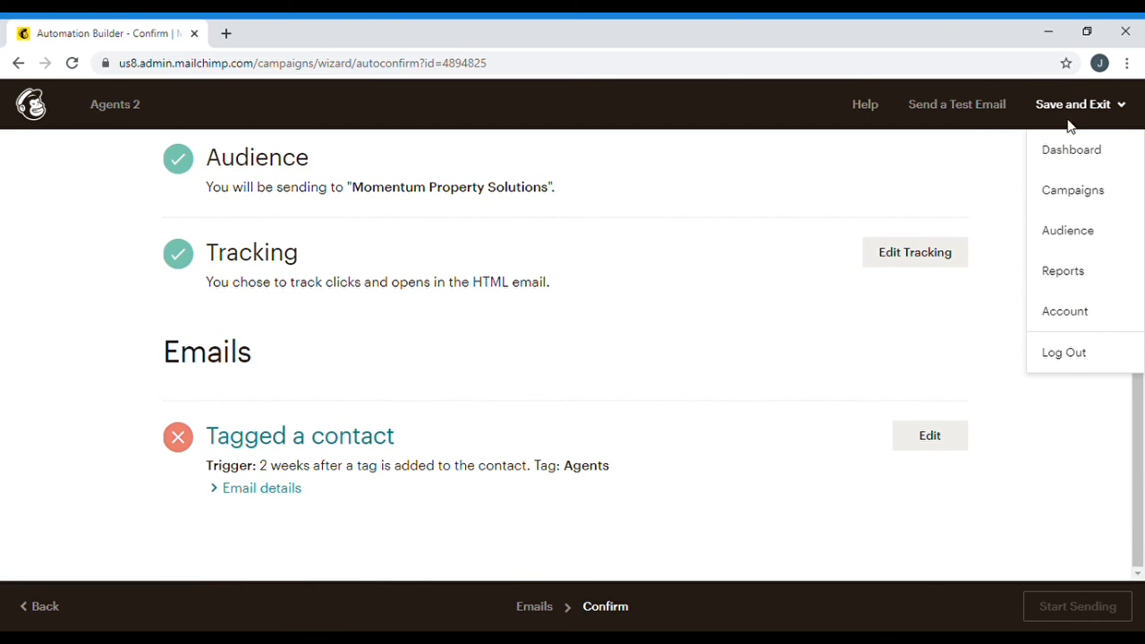
click(1077, 189)
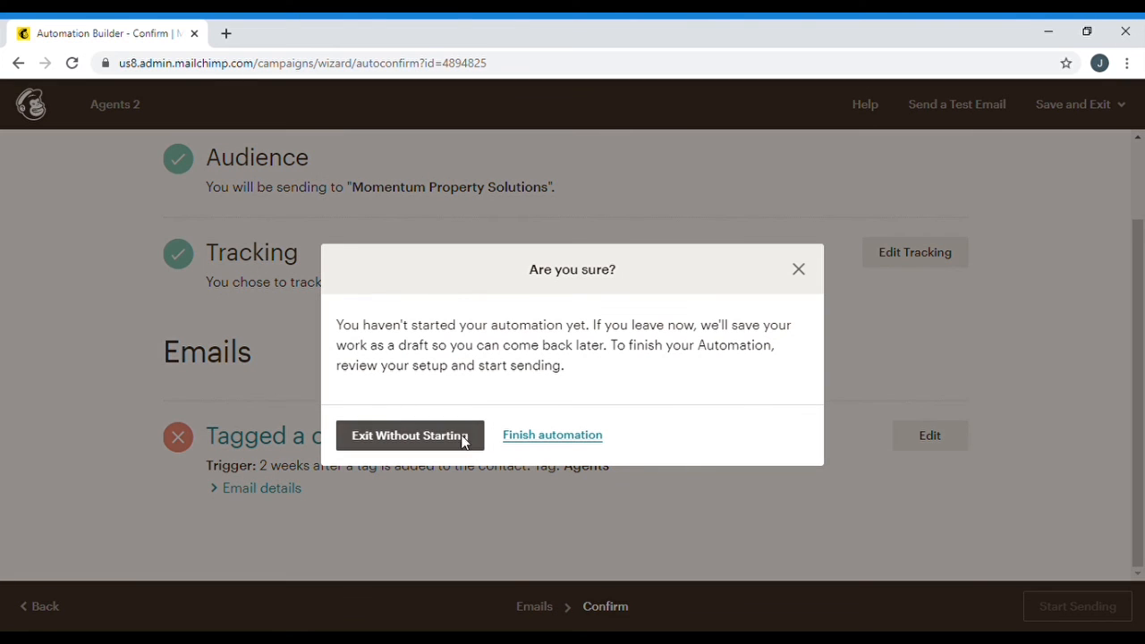
click(465, 440)
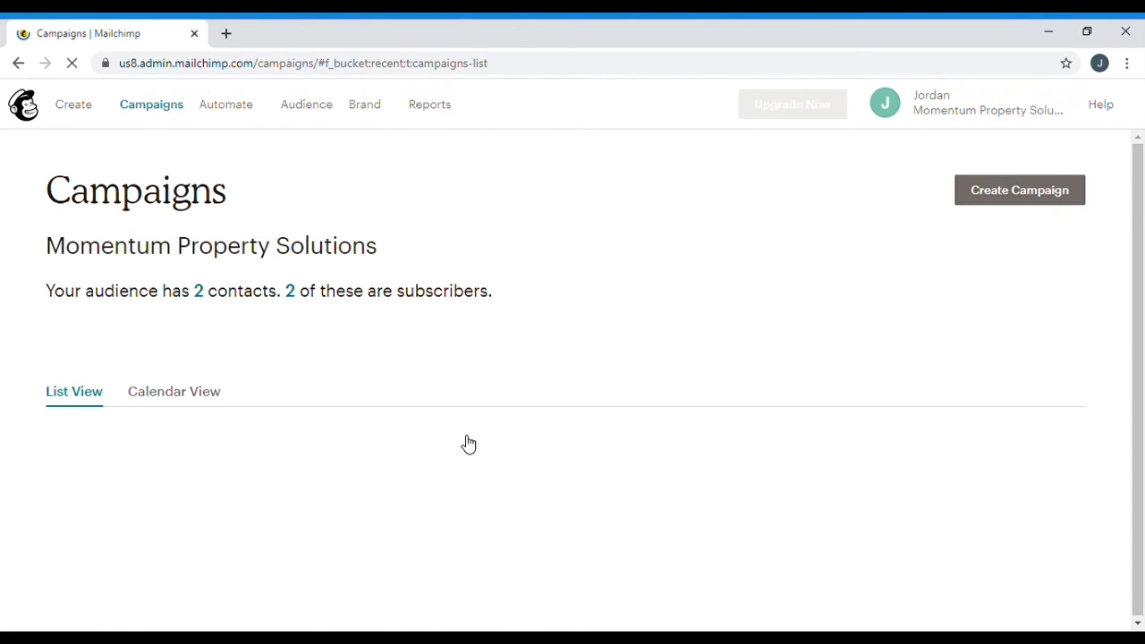
scroll(520, 373, down, 2)
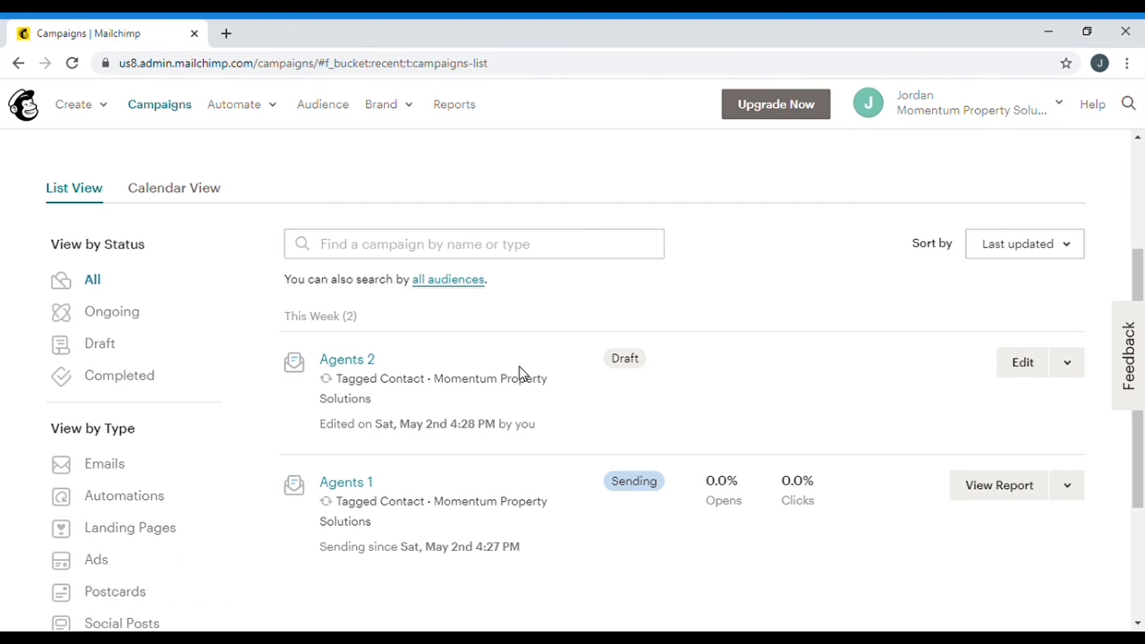